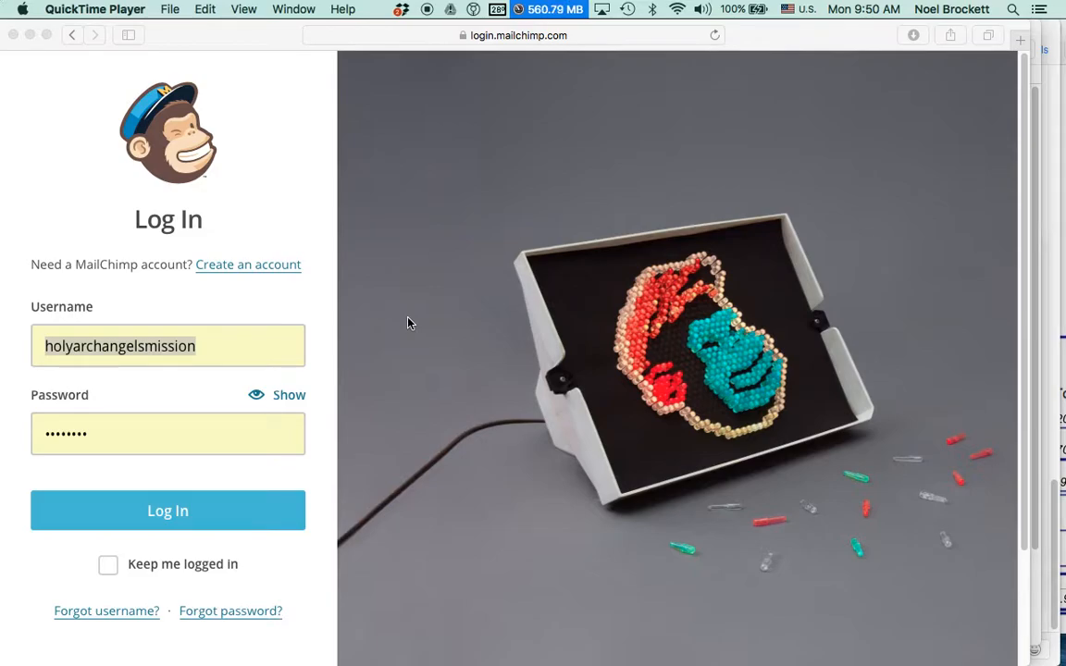
# Switch to Mail and review the email about the Feast of Saints Peter & Paul, including its bulletin and homily attachments.
pyautogui.moveTo(840, 38); pyautogui.dragTo(842, 60)
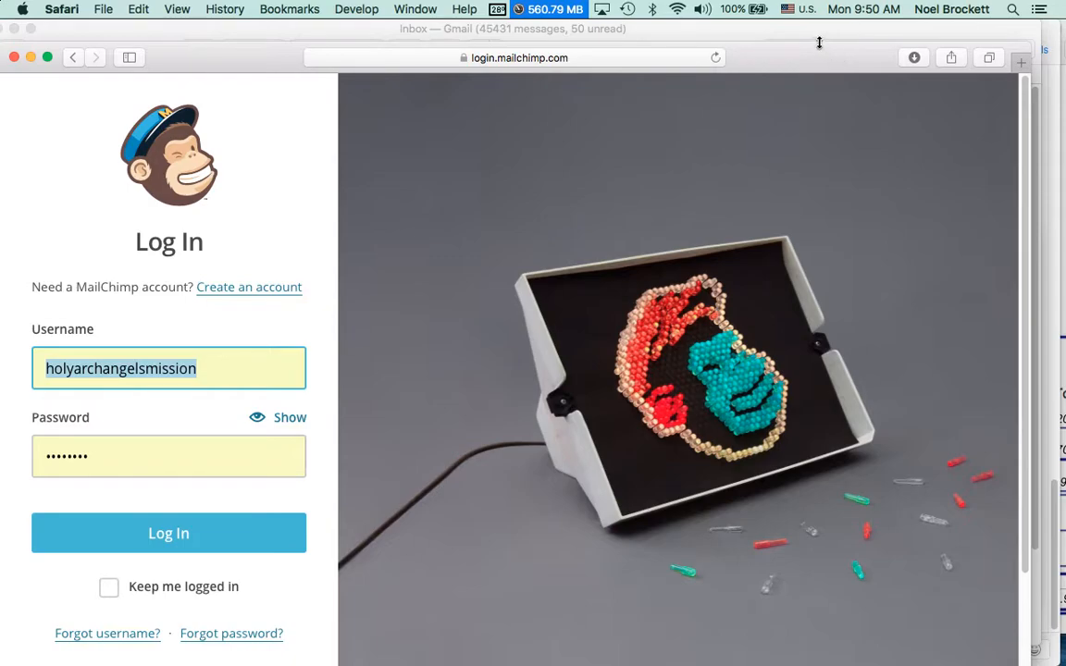
pyautogui.click(818, 34)
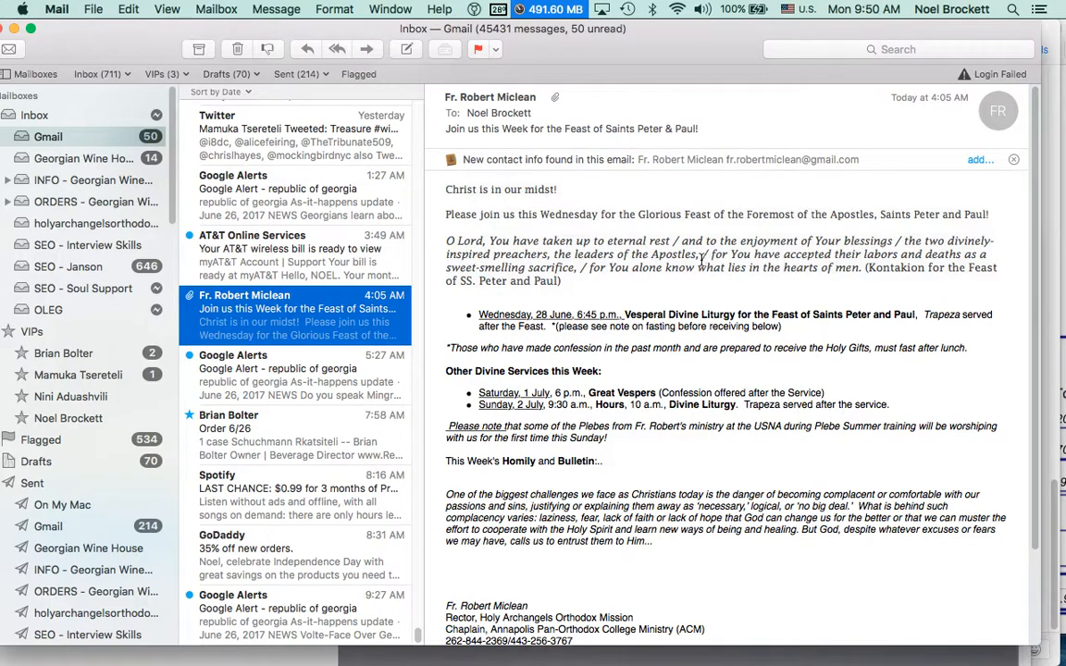
pyautogui.scroll(-3, 506, 248)
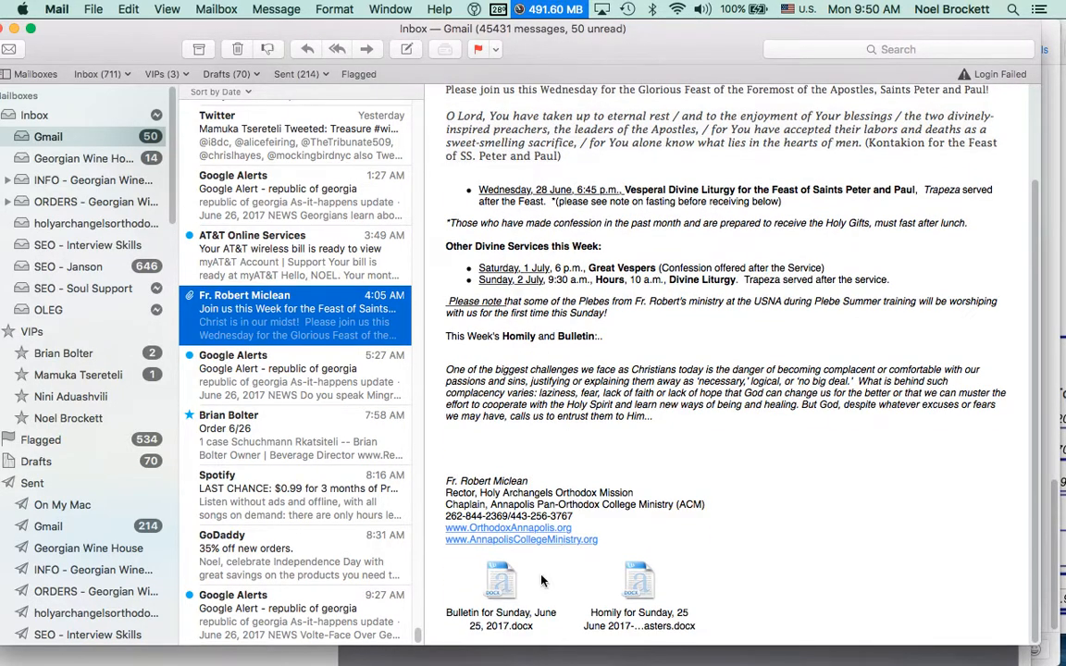
pyautogui.scroll(1, 648, 374)
pyautogui.scroll(3, 663, 389)
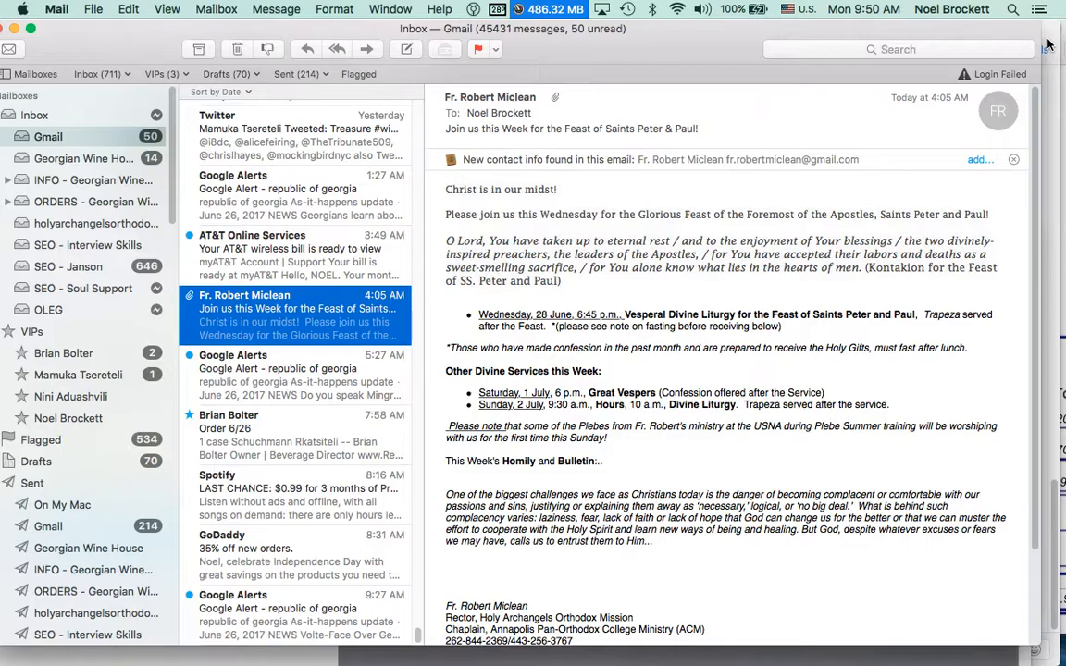
# Close the open reply draft about the canceled Georgian wine tasting in Mail and return to the MailChimp login page in Safari.
pyautogui.press('super+Tab')
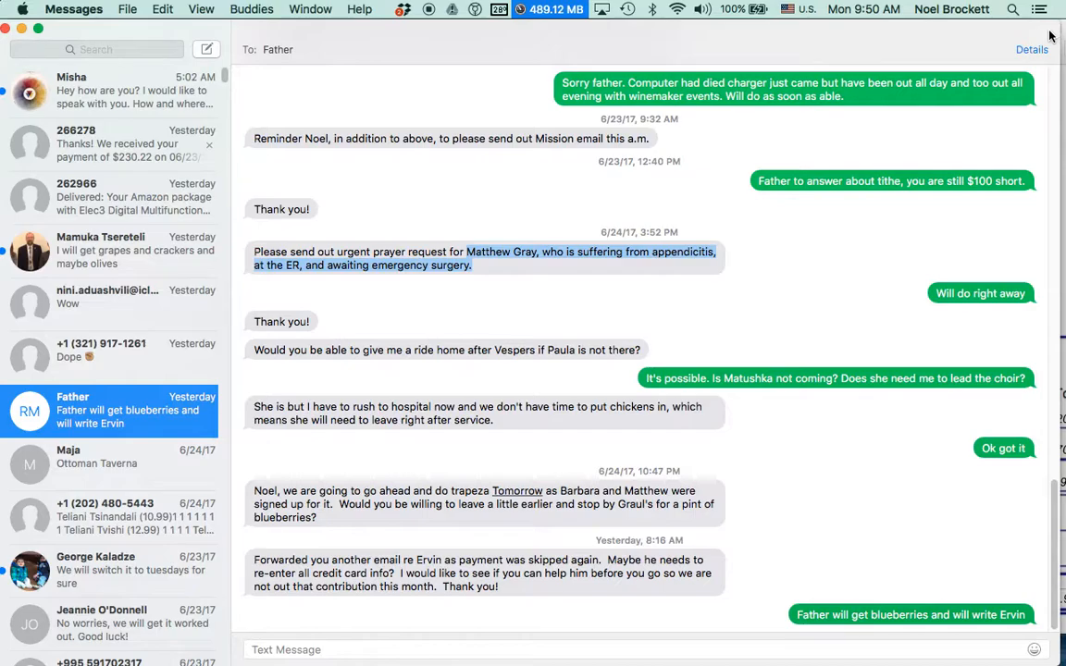
pyautogui.press('super+Tab')
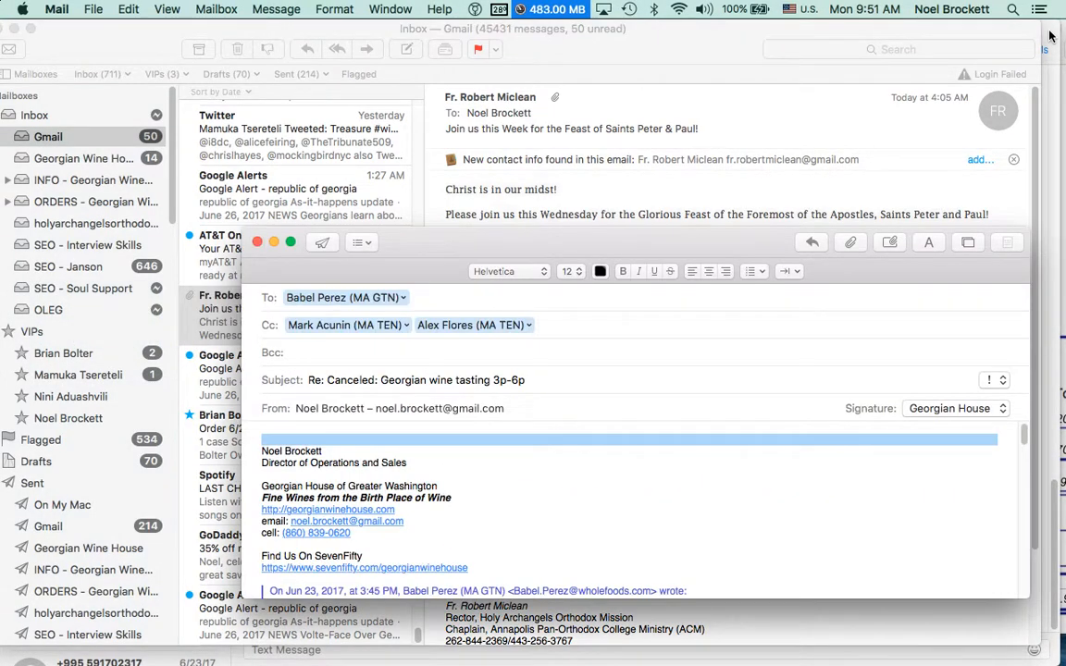
pyautogui.press('super+w')
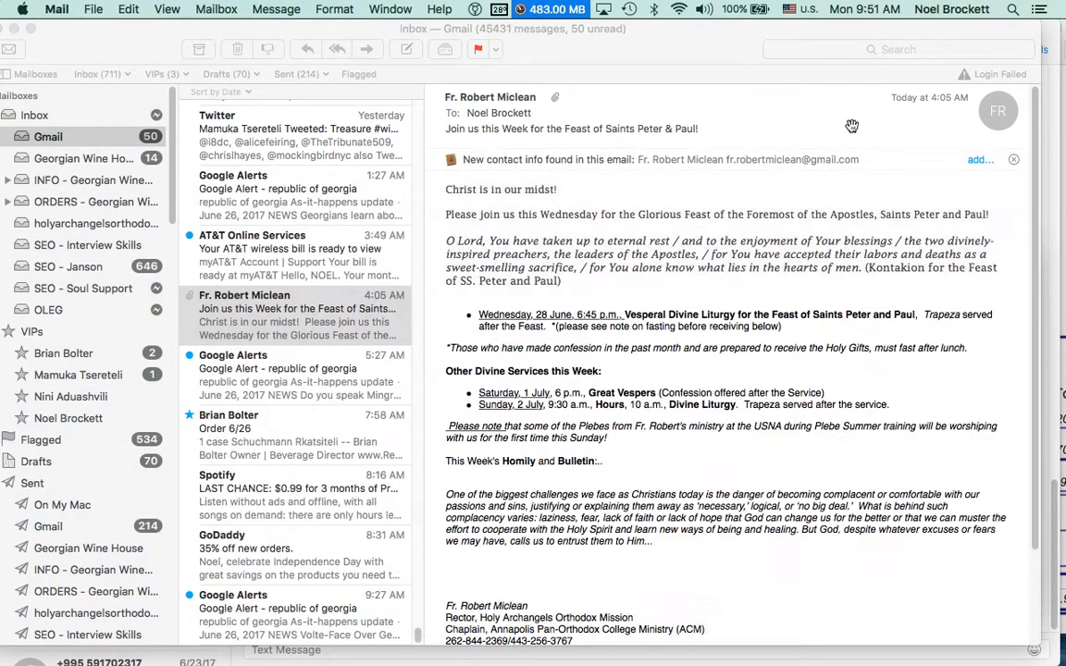
pyautogui.press('super+Tab')
pyautogui.press('super+Tab')
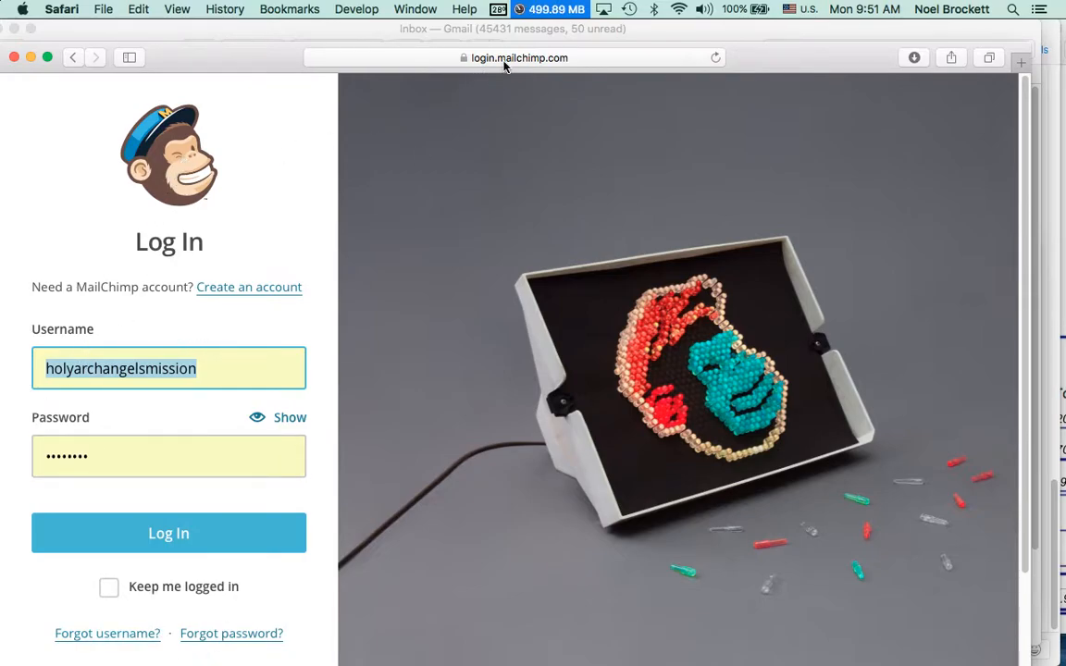
pyautogui.moveTo(3, 267)
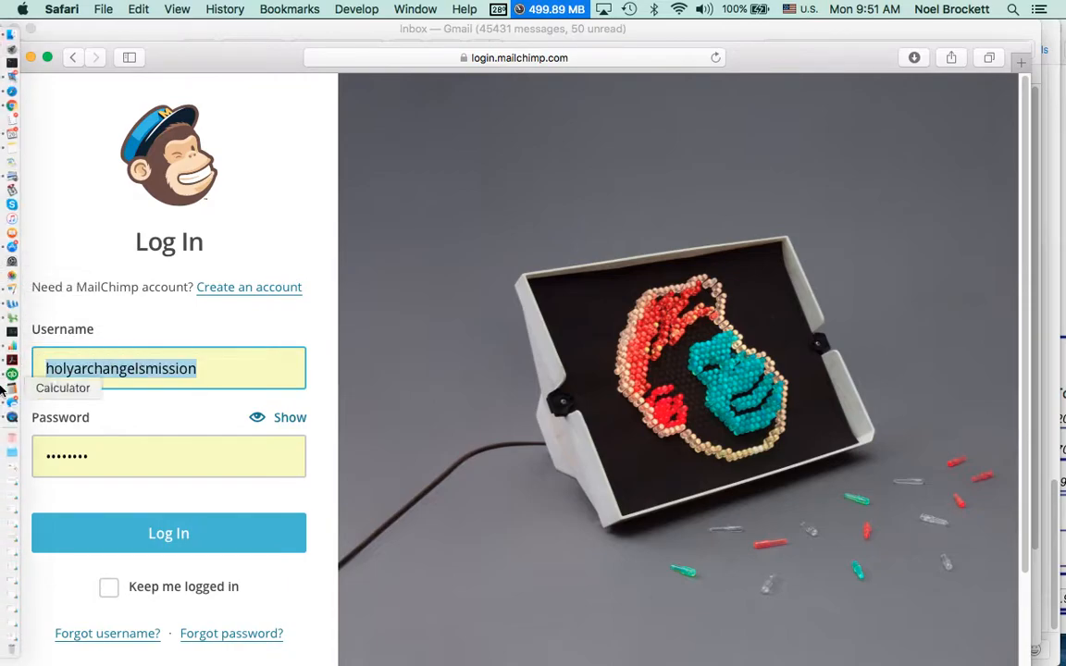
pyautogui.click(8, 421)
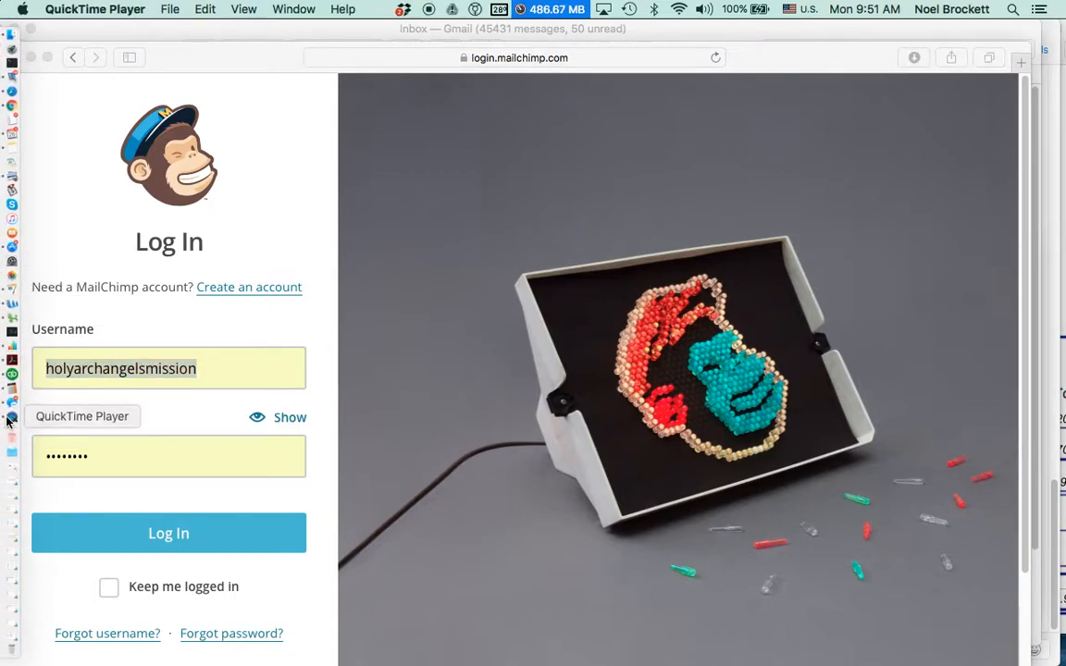
pyautogui.click(251, 184)
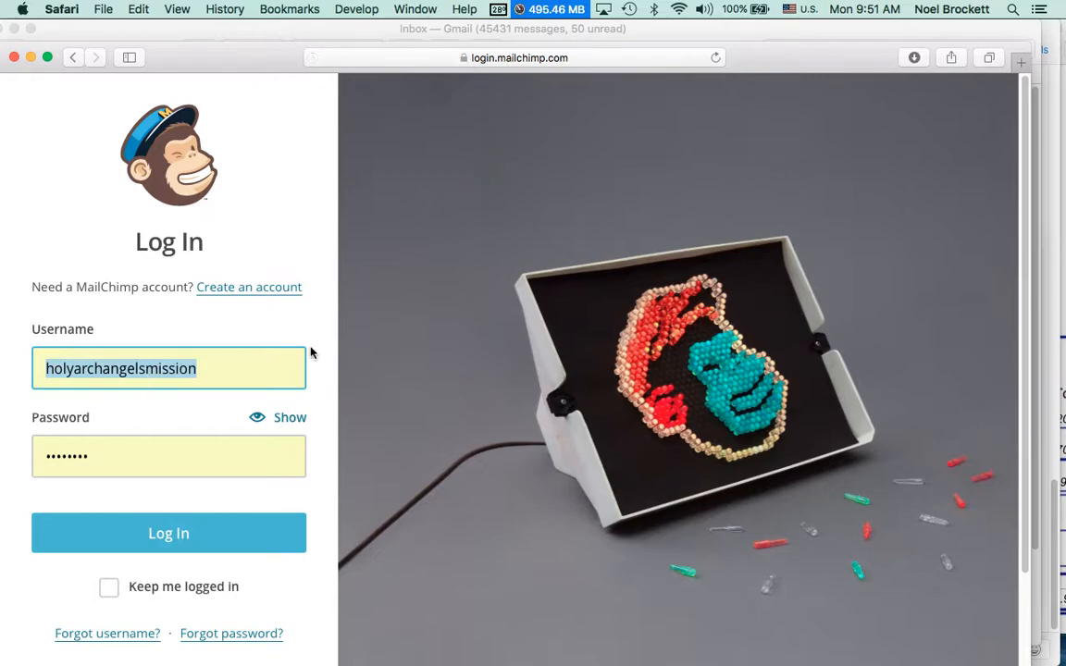
# Log in to MailChimp with the prefilled credentials, then open the Campaigns list after looking over the dashboard.
pyautogui.click(151, 541)
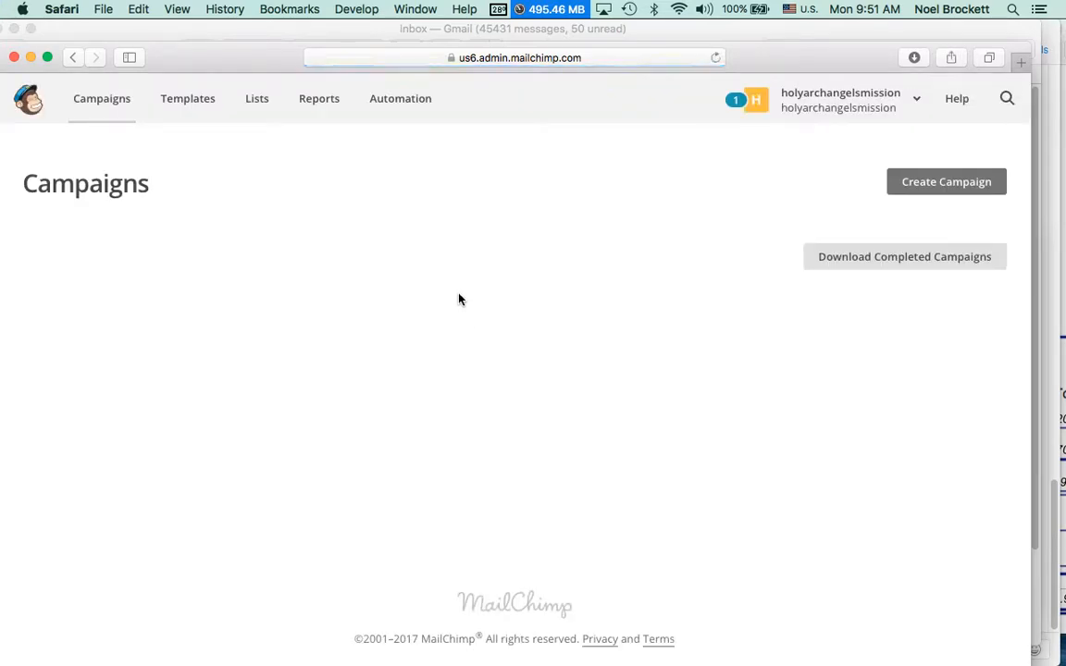
pyautogui.click(24, 111)
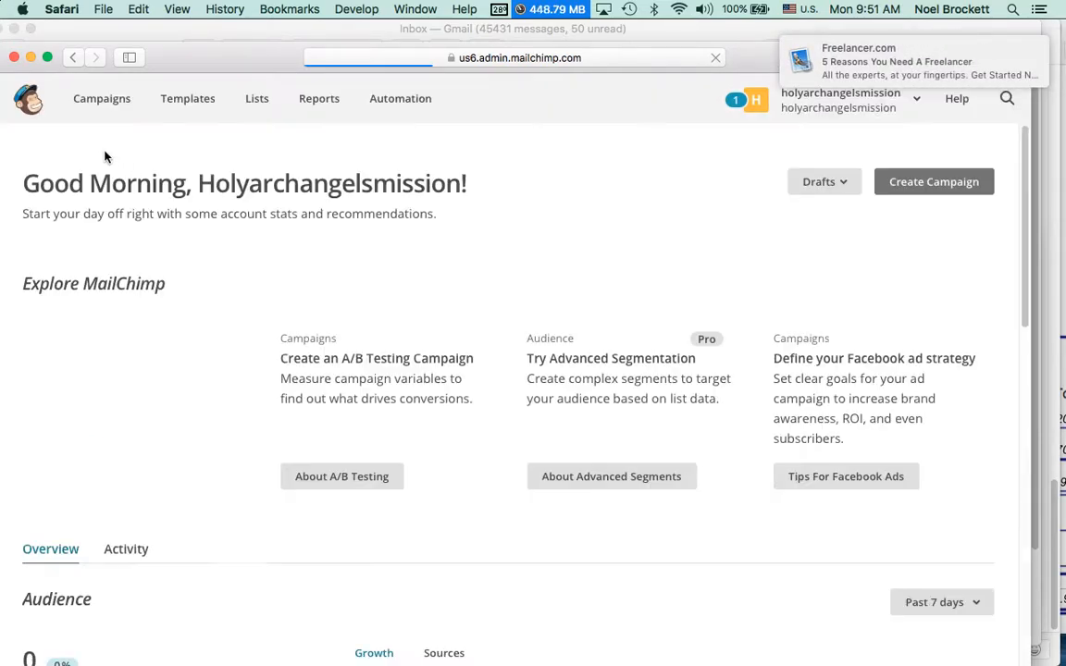
pyautogui.scroll(-10, 168, 244)
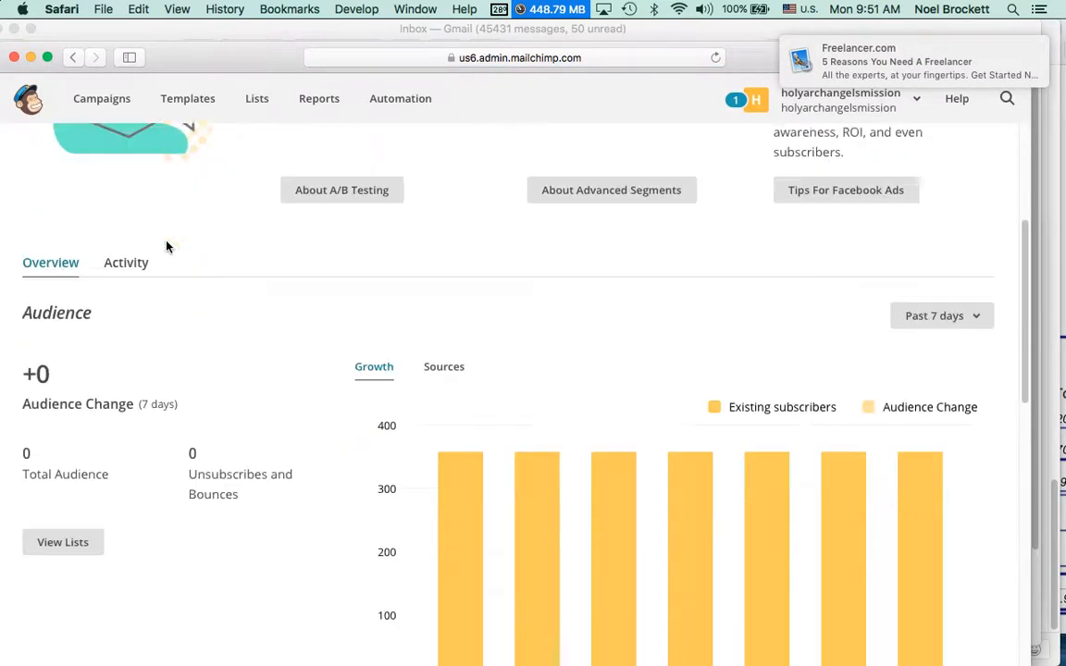
pyautogui.scroll(2, 167, 245)
pyautogui.scroll(10, 167, 246)
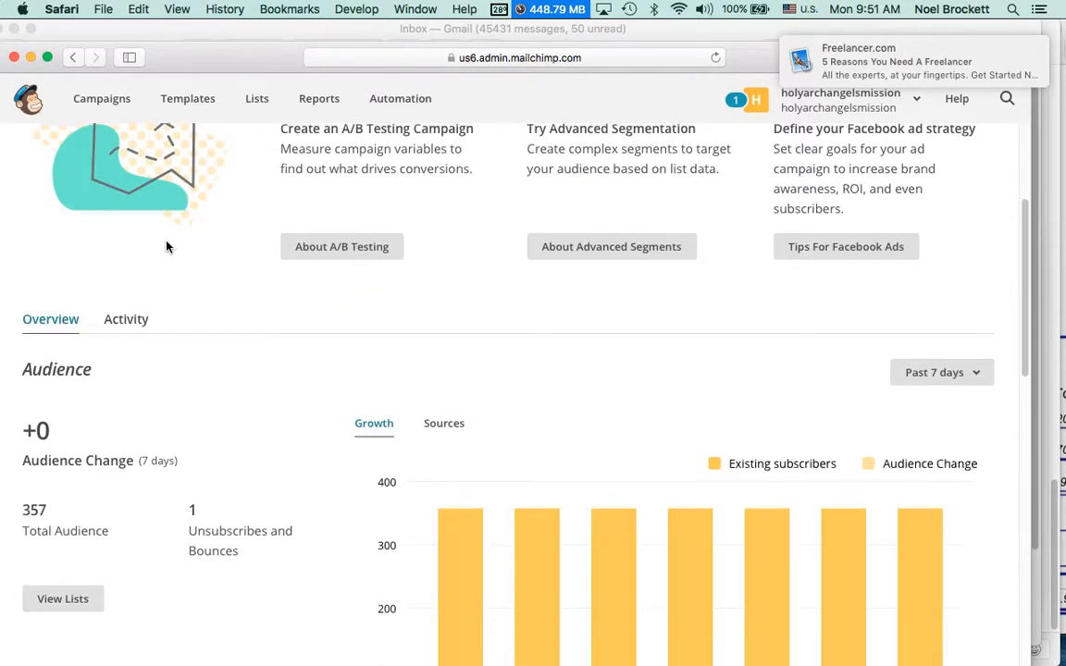
pyautogui.click(96, 108)
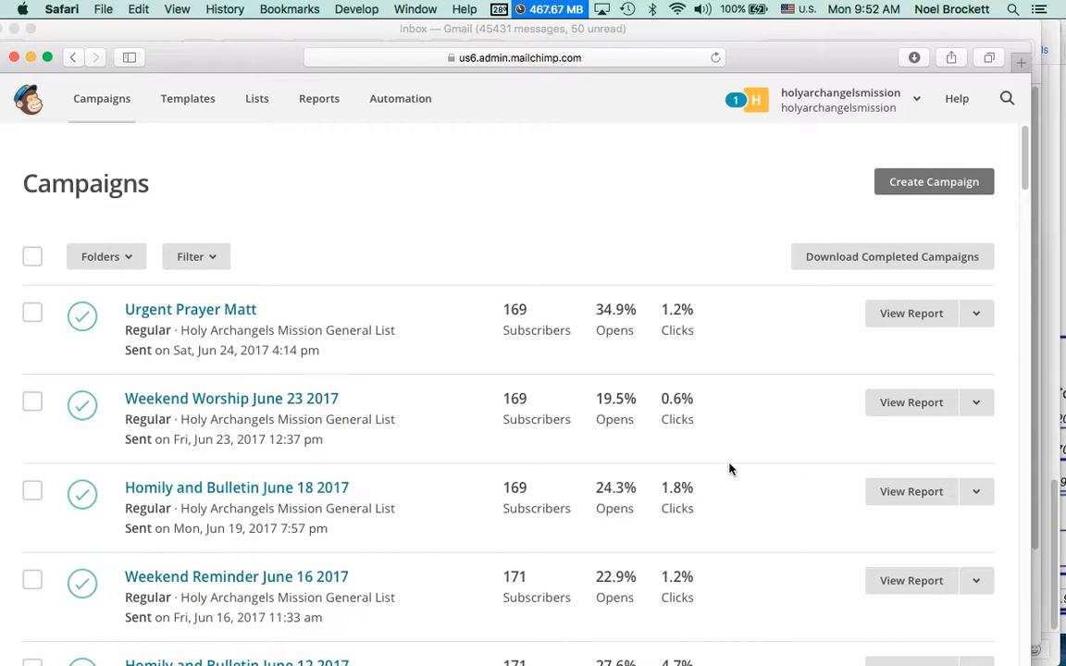
pyautogui.click(31, 492)
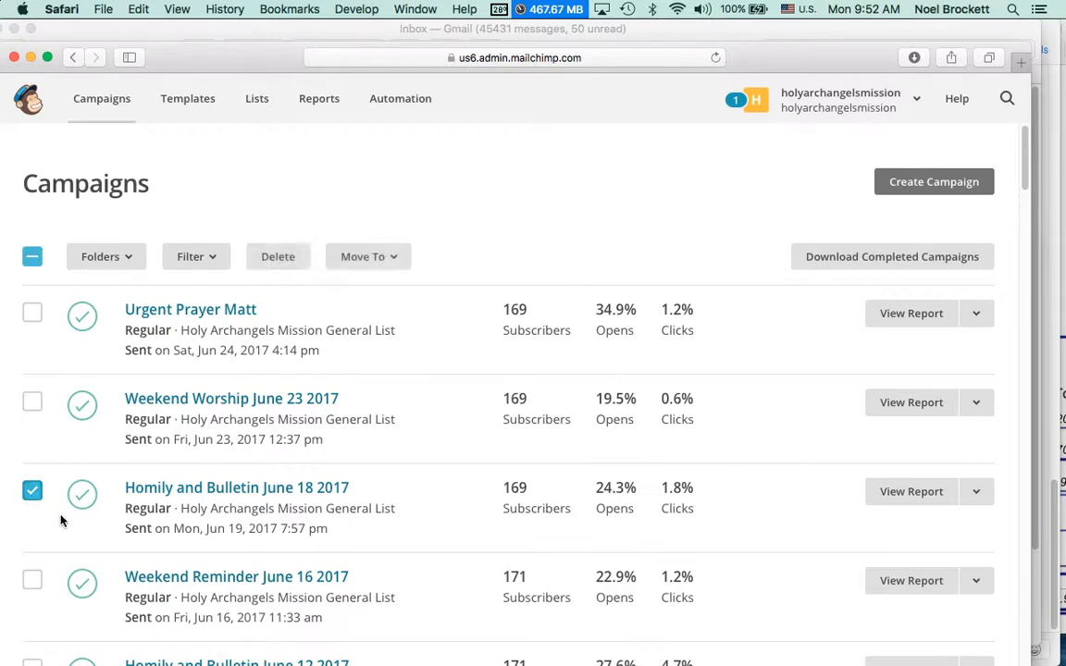
pyautogui.click(981, 505)
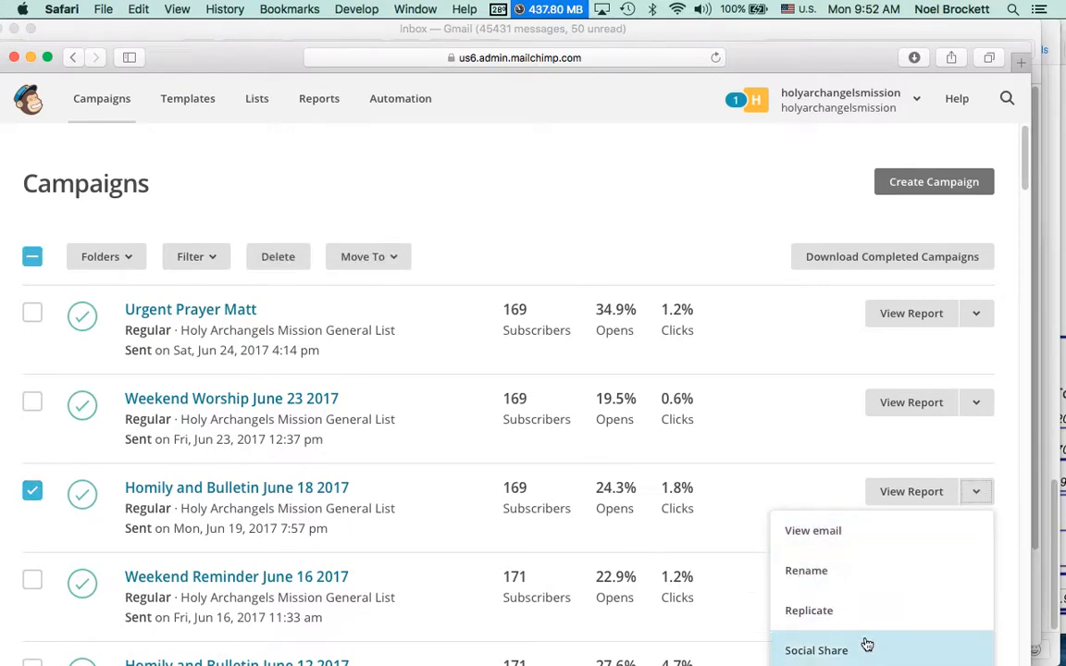
pyautogui.click(824, 432)
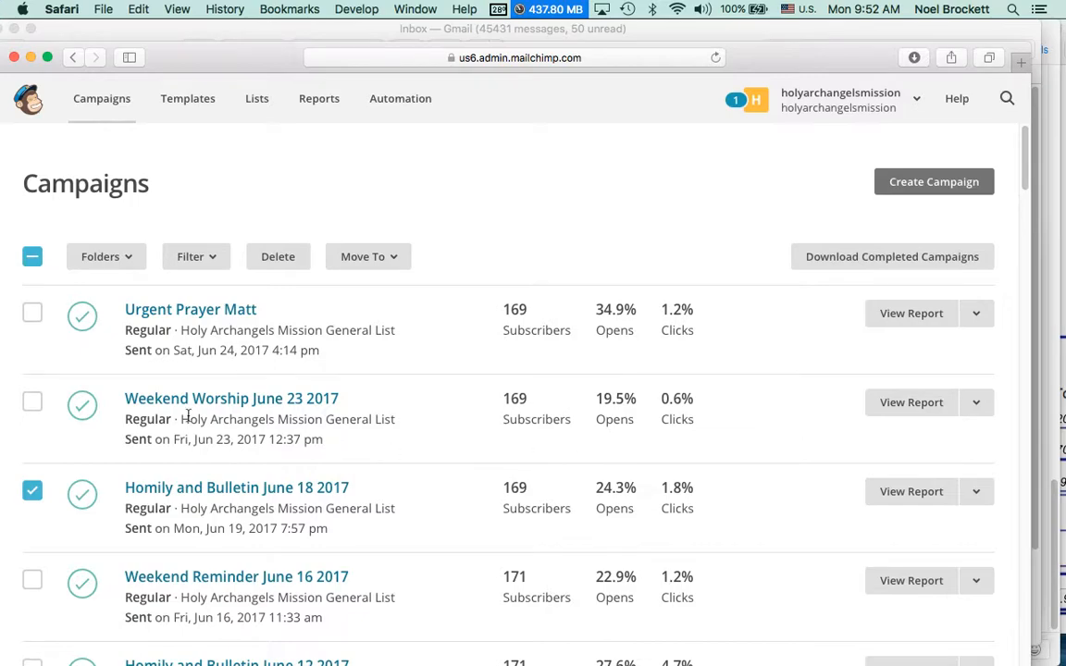
pyautogui.click(33, 493)
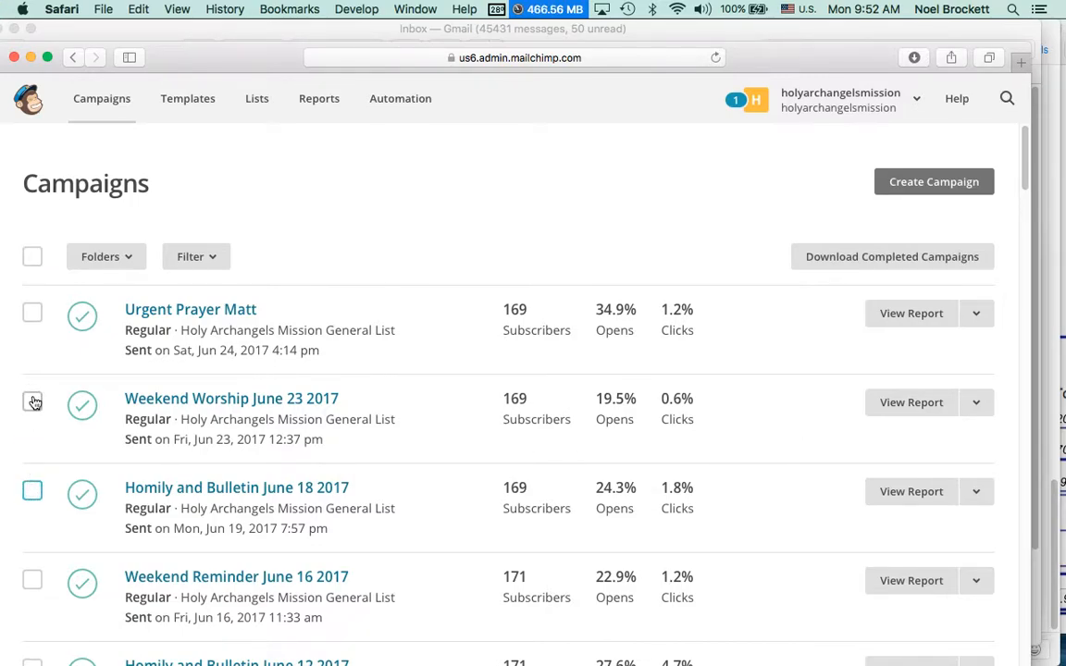
pyautogui.click(31, 404)
pyautogui.click(982, 414)
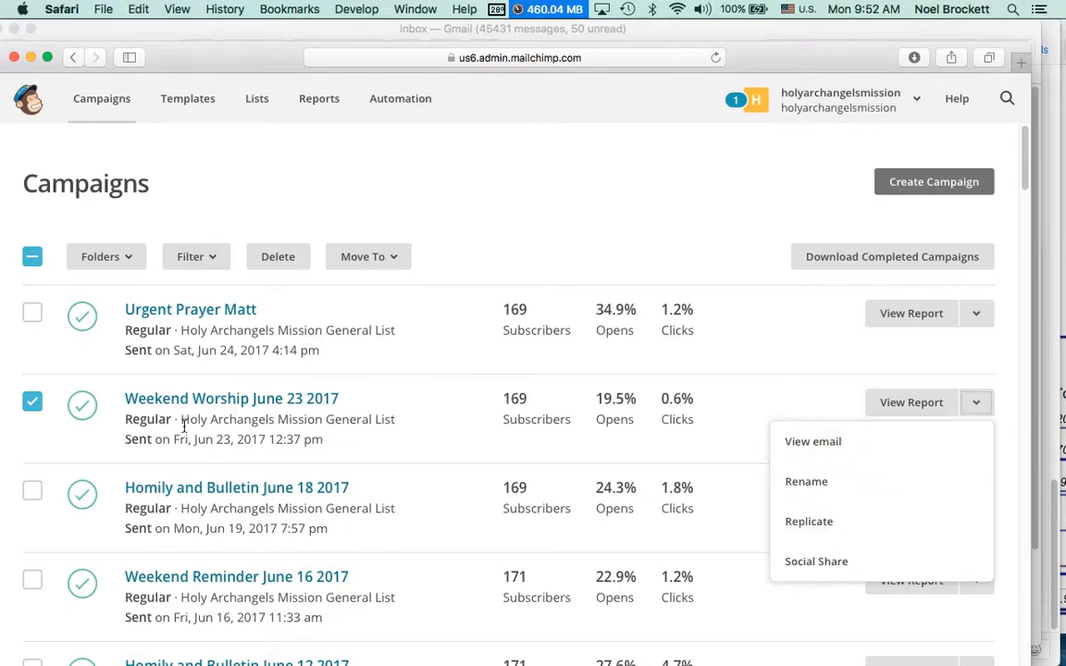
pyautogui.click(37, 409)
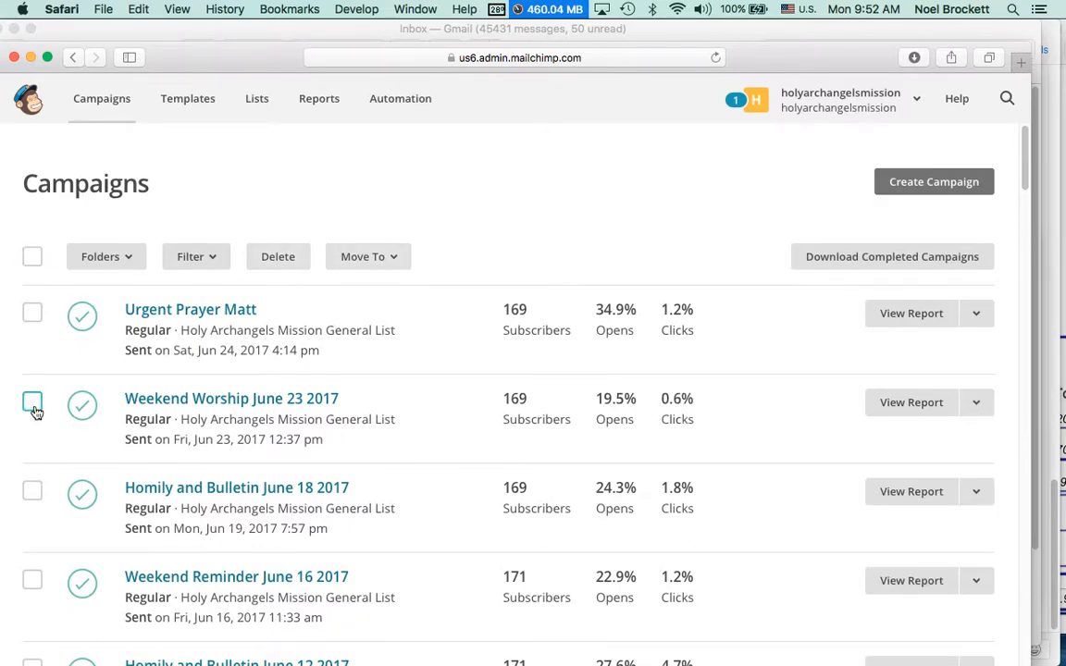
# Replicate the "Homily and Bulletin June 18 2017" campaign and accept the entire Holy Archangels Mission General List as its recipients.
pyautogui.click(31, 491)
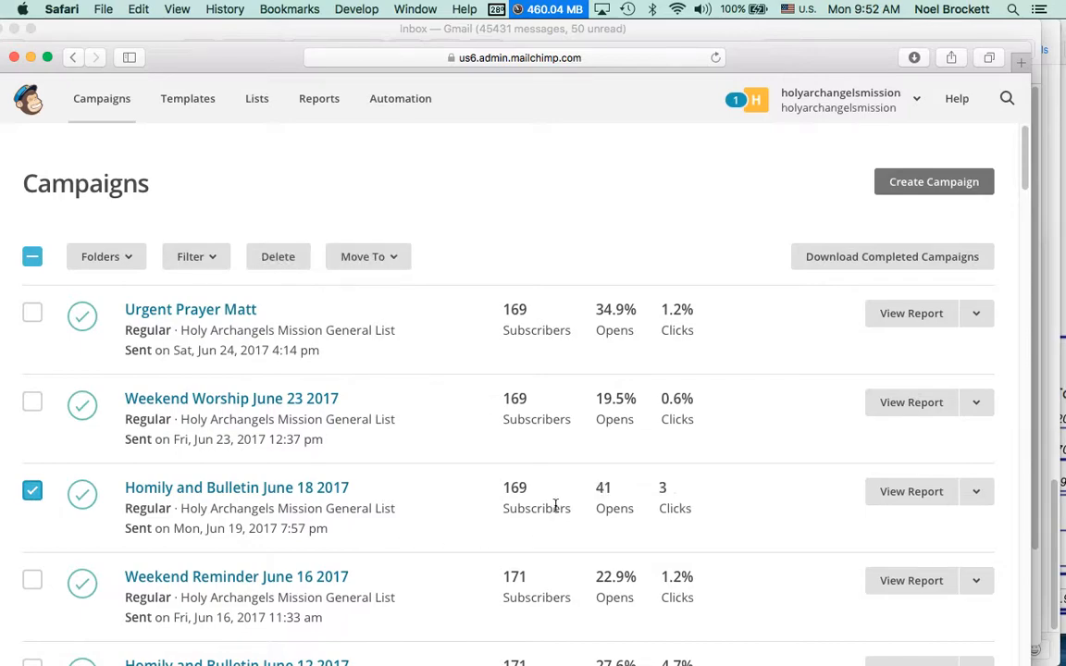
pyautogui.click(976, 492)
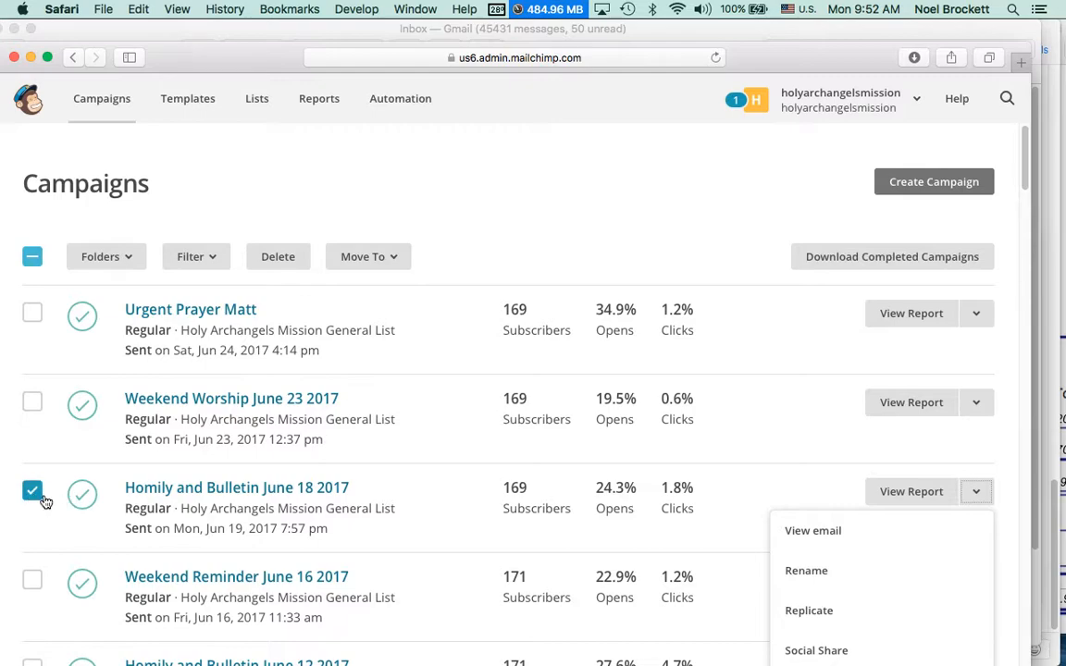
pyautogui.click(807, 610)
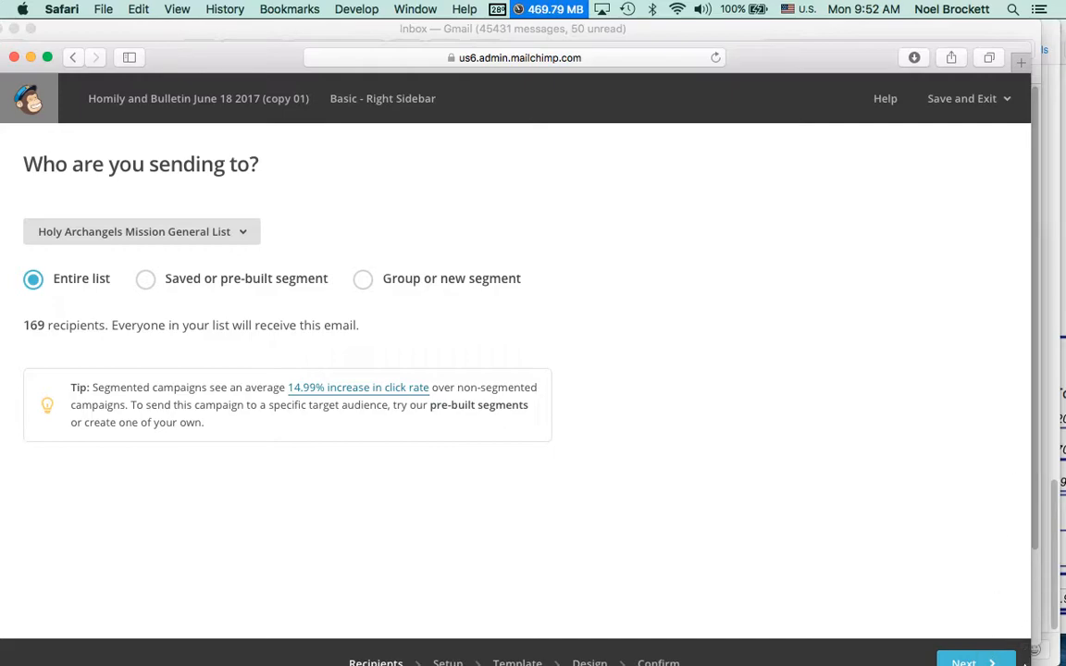
pyautogui.moveTo(751, 59); pyautogui.dragTo(761, 35)
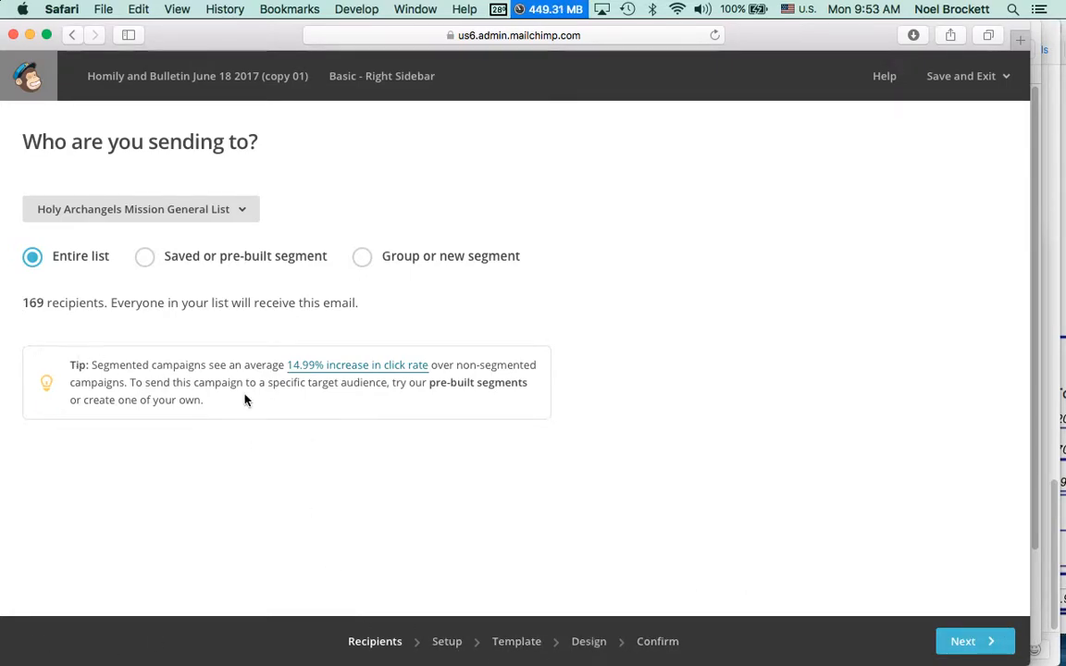
pyautogui.click(983, 647)
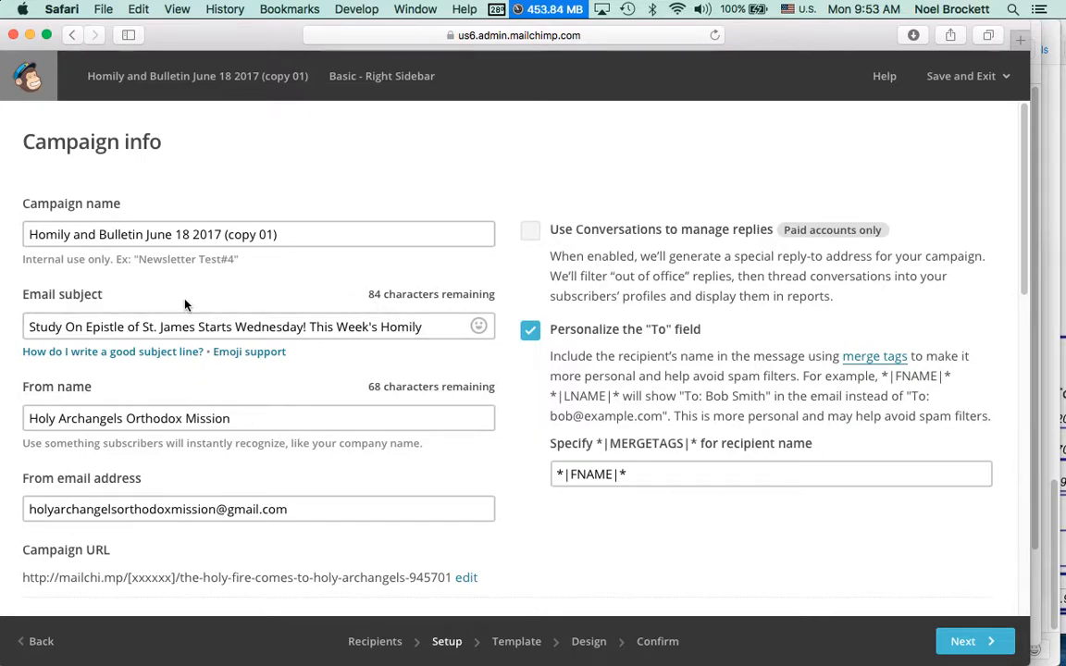
# Rename the replicated campaign as "Homily and Bulletin June 26 2017", removing the copy suffix.
pyautogui.moveTo(4, 191)
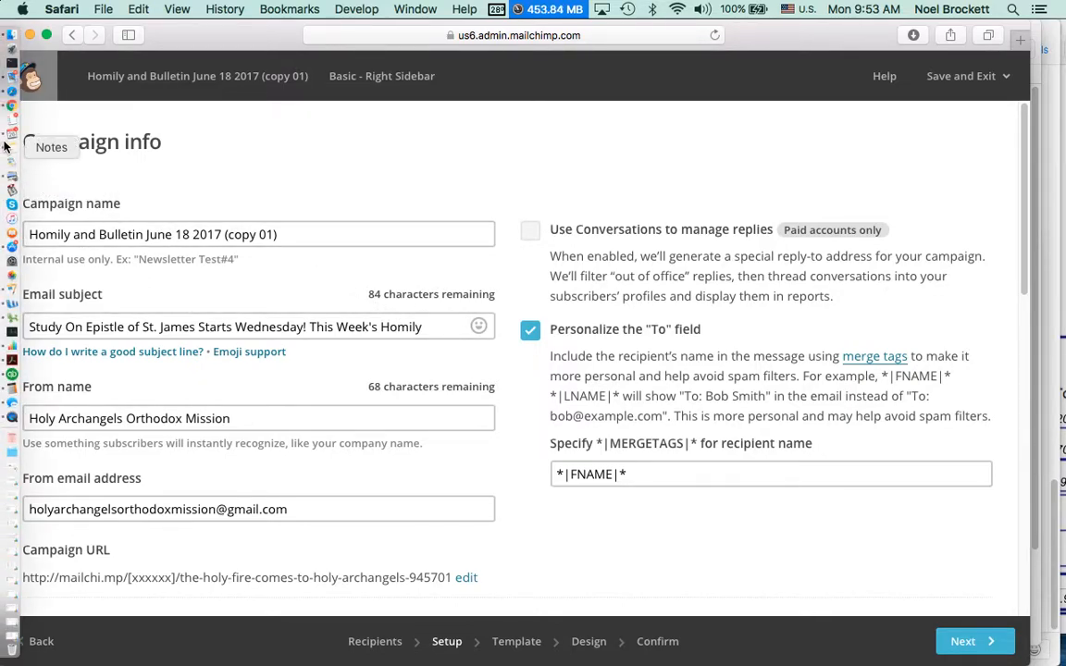
pyautogui.click(190, 239)
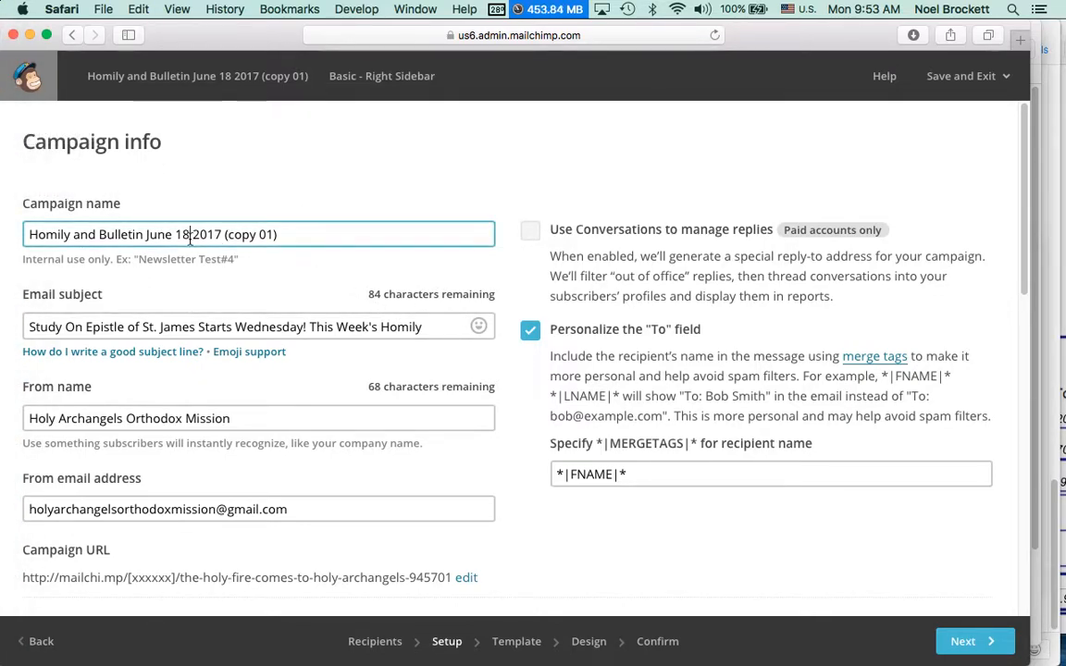
pyautogui.press('BackSpace')
pyautogui.press('BackSpace')
pyautogui.write('26')
pyautogui.moveTo(301, 237); pyautogui.dragTo(223, 226)
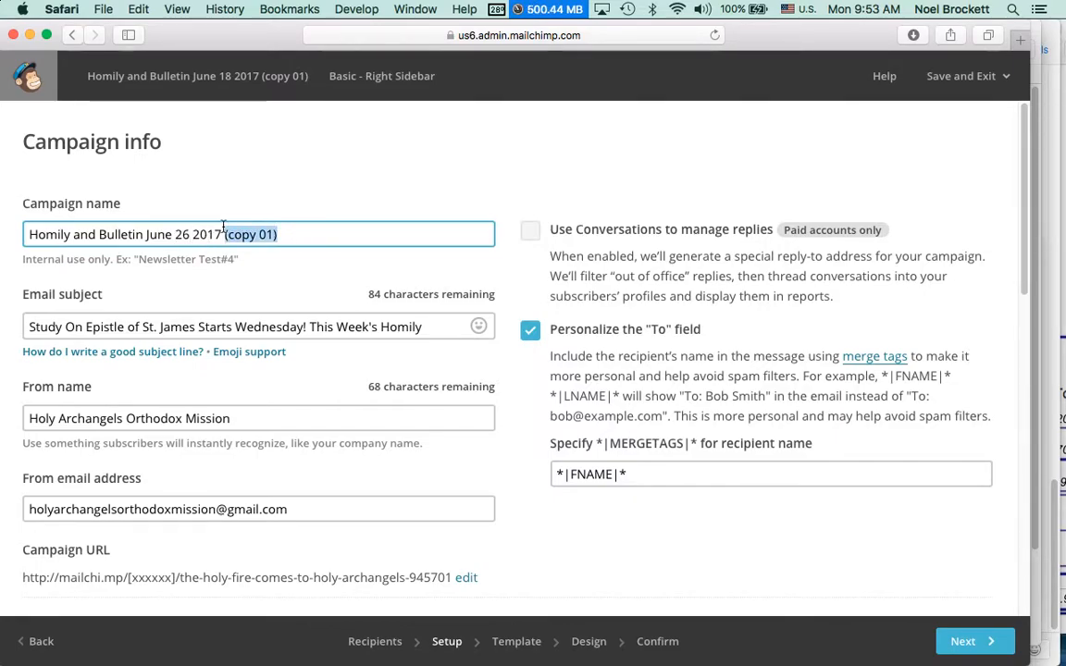
pyautogui.press('BackSpace')
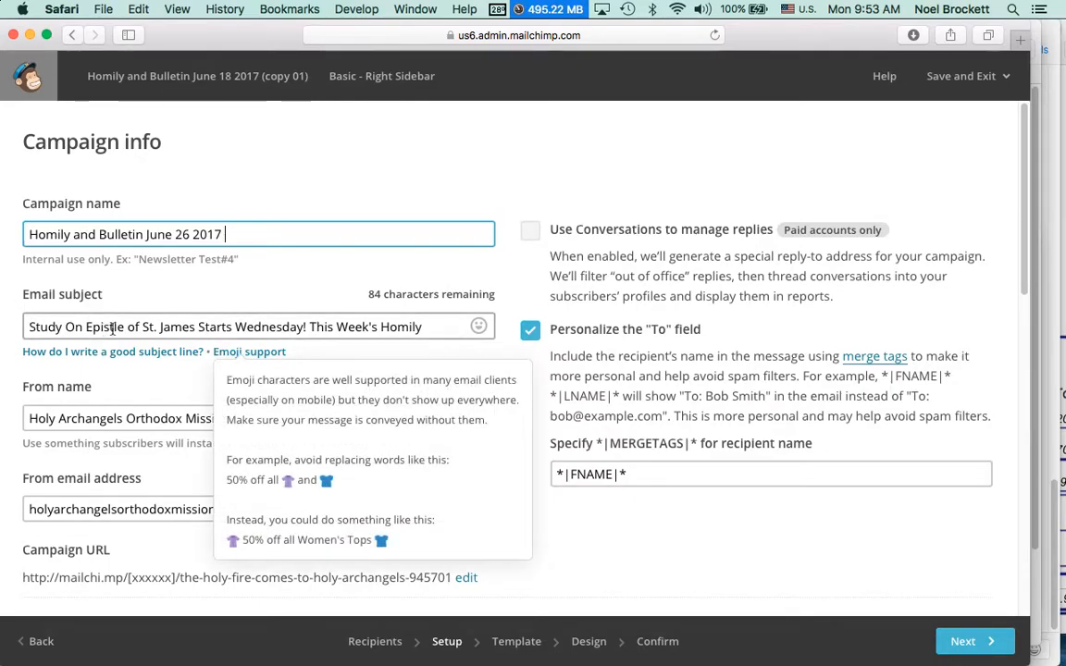
# Switch to Mail, copy the subject line of the received Feast of Saints Peter & Paul email, and return to the campaign in Safari.
pyautogui.moveTo(3, 227)
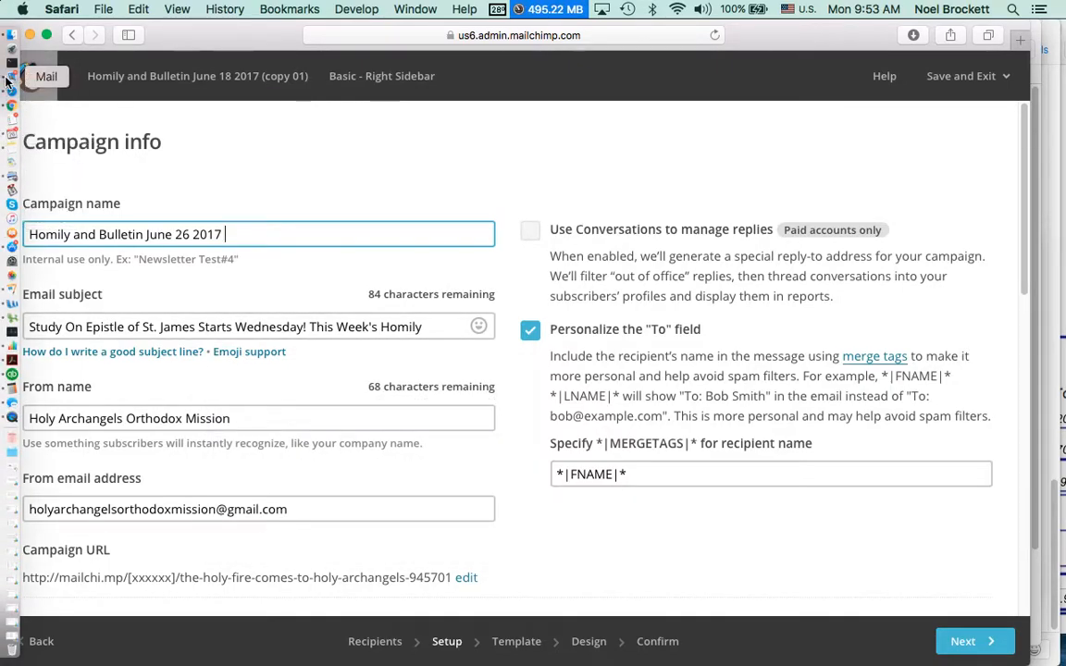
pyautogui.click(9, 76)
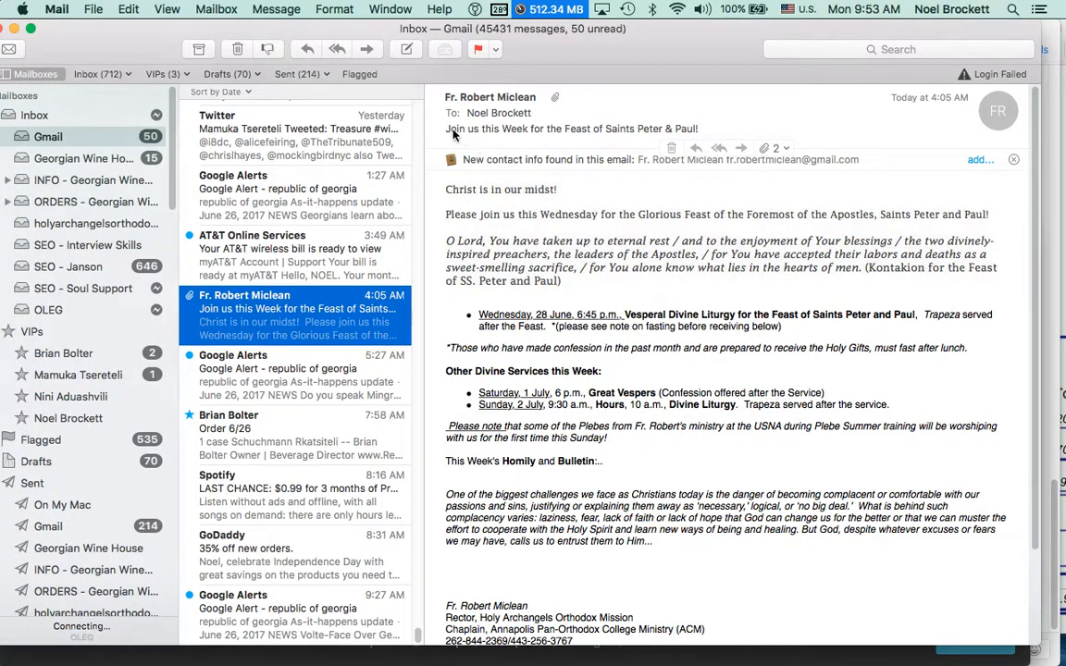
pyautogui.moveTo(447, 127); pyautogui.dragTo(698, 131)
pyautogui.press('super+c')
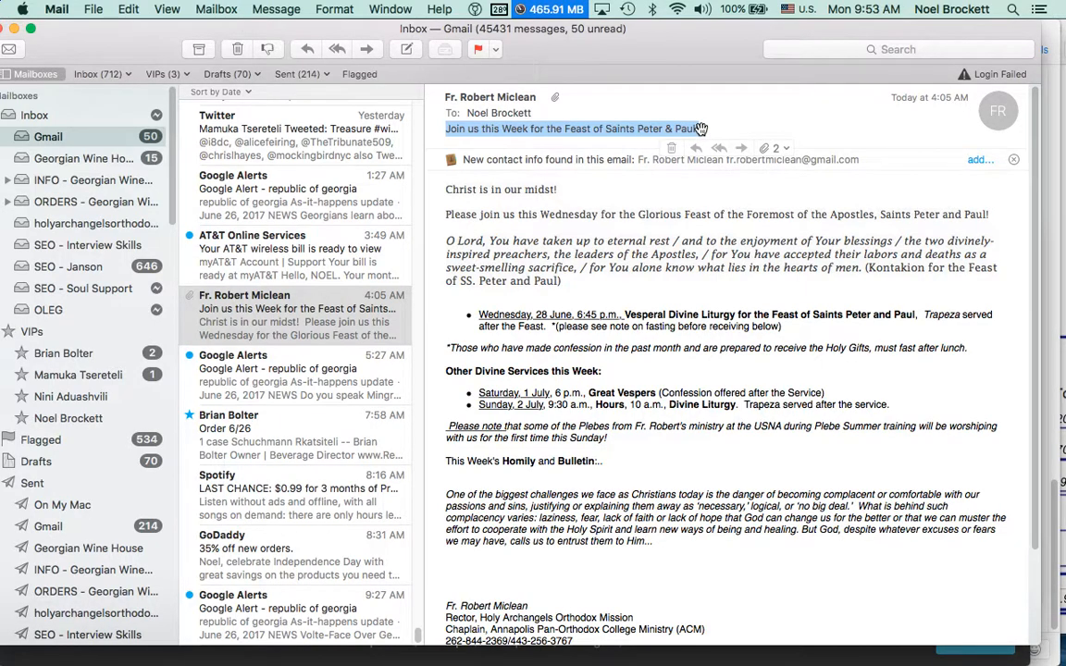
pyautogui.press('super+Tab')
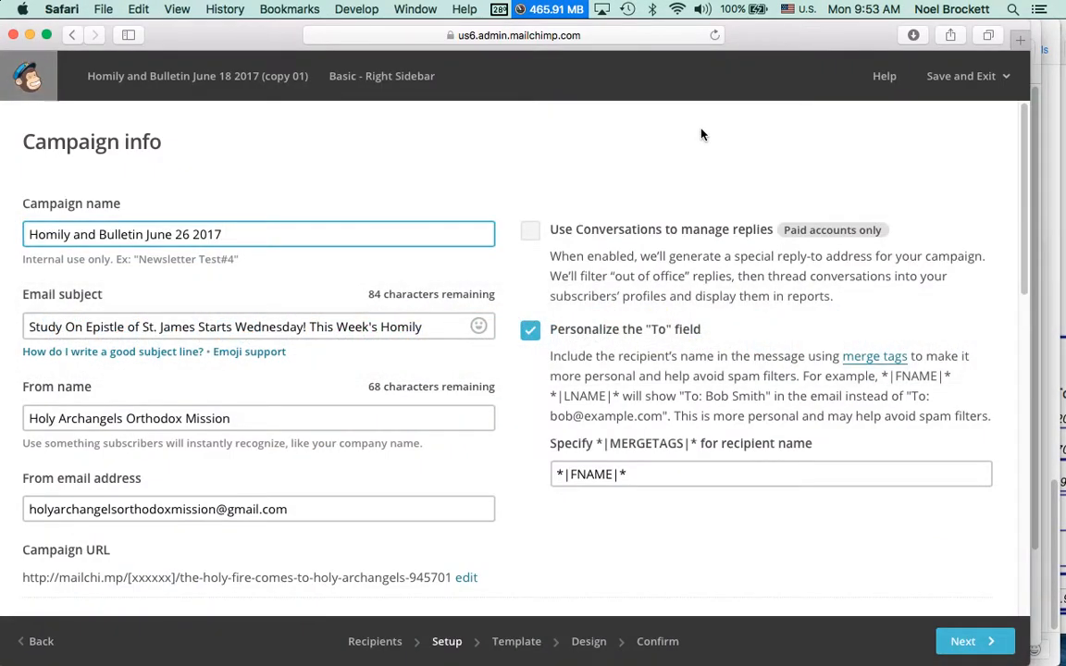
# Replace the email subject with "Join us this Week for the Feast of Saints Peter & Paul!" and continue to the campaign's design.
pyautogui.click(138, 325)
pyautogui.press('super+a')
pyautogui.press('BackSpace')
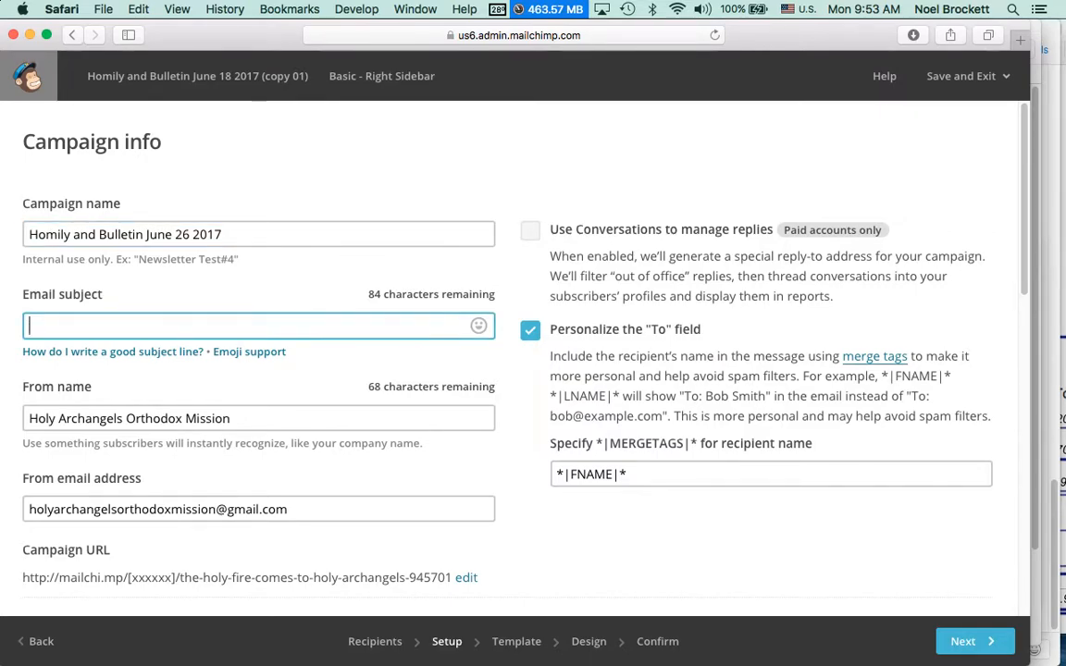
pyautogui.press('super+v')
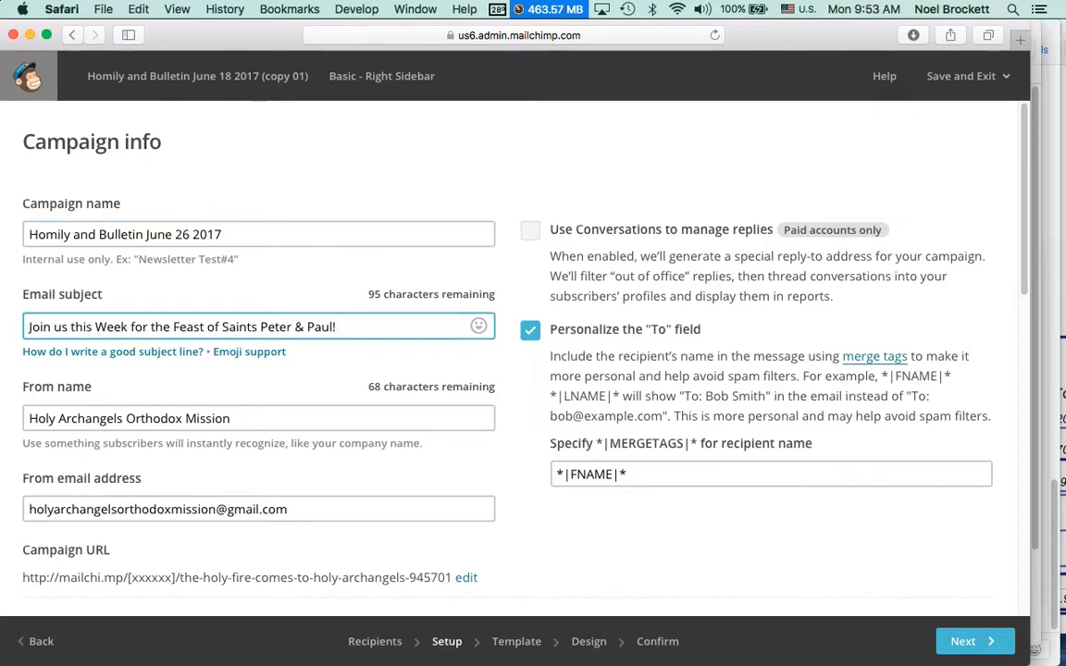
pyautogui.moveTo(249, 352)
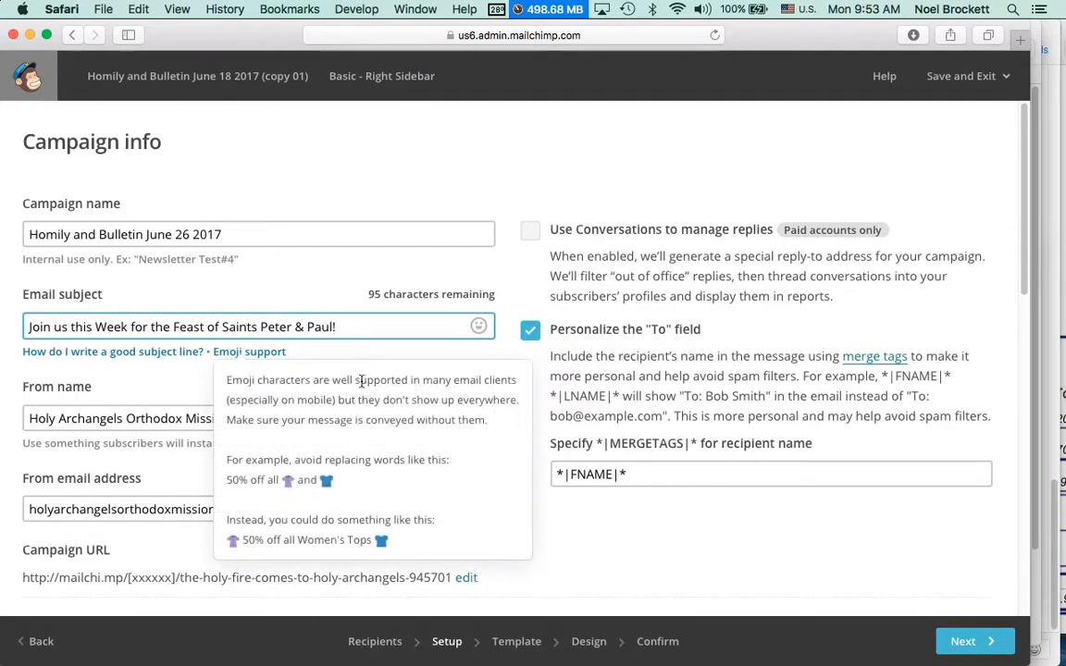
pyautogui.click(973, 645)
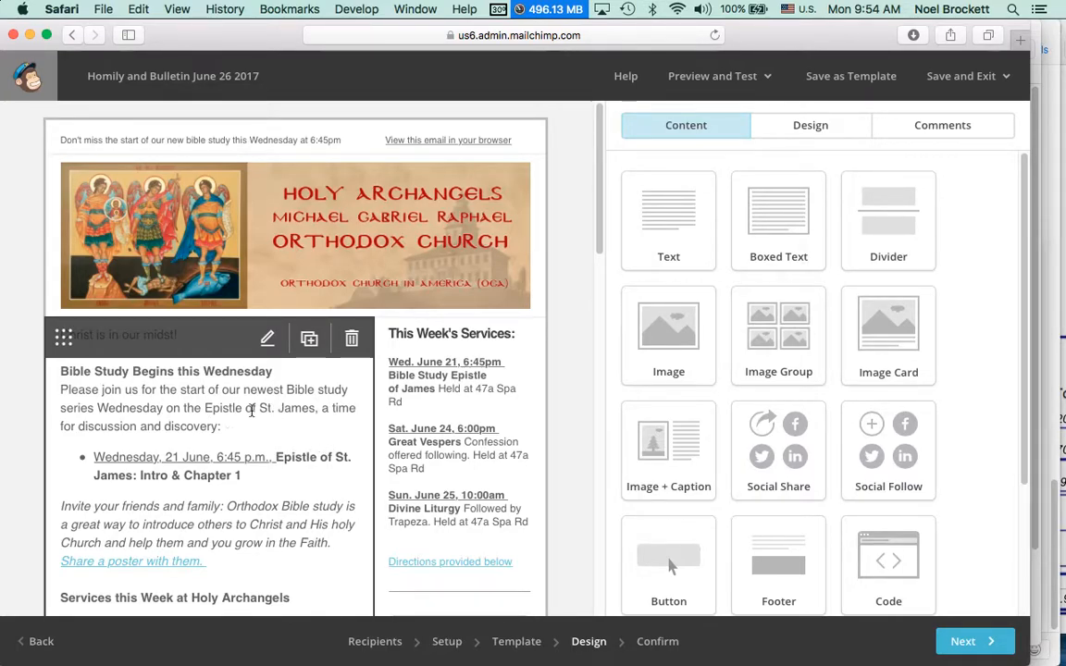
# Open the main text block below the church banner for editing and delete all of last week's content.
pyautogui.scroll(-5, 273, 431)
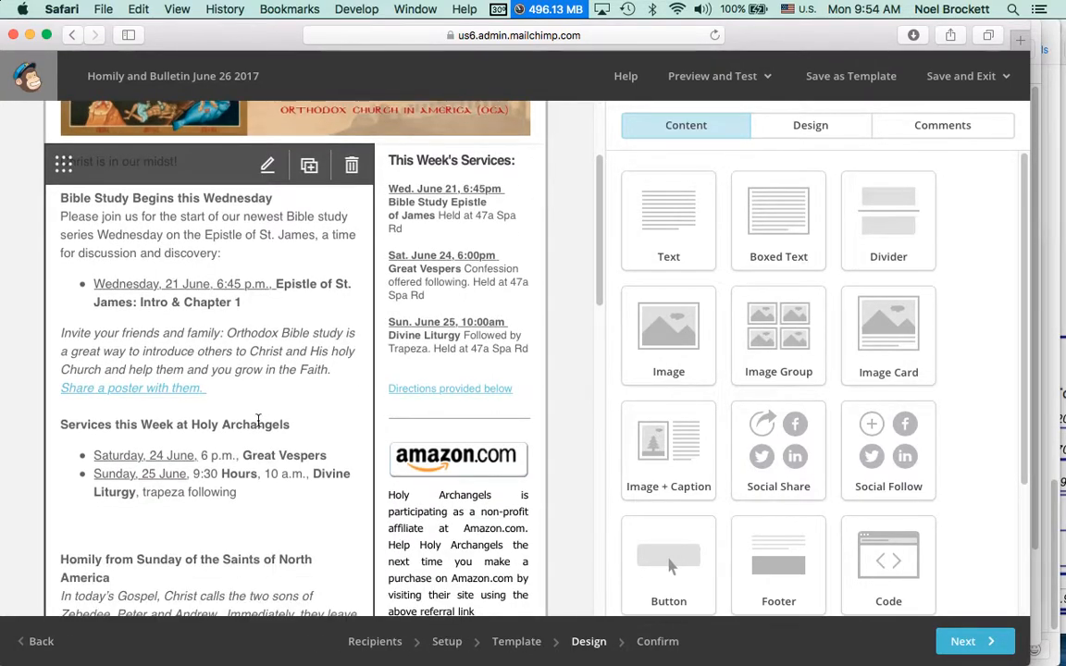
pyautogui.scroll(-5, 258, 421)
pyautogui.scroll(8, 259, 422)
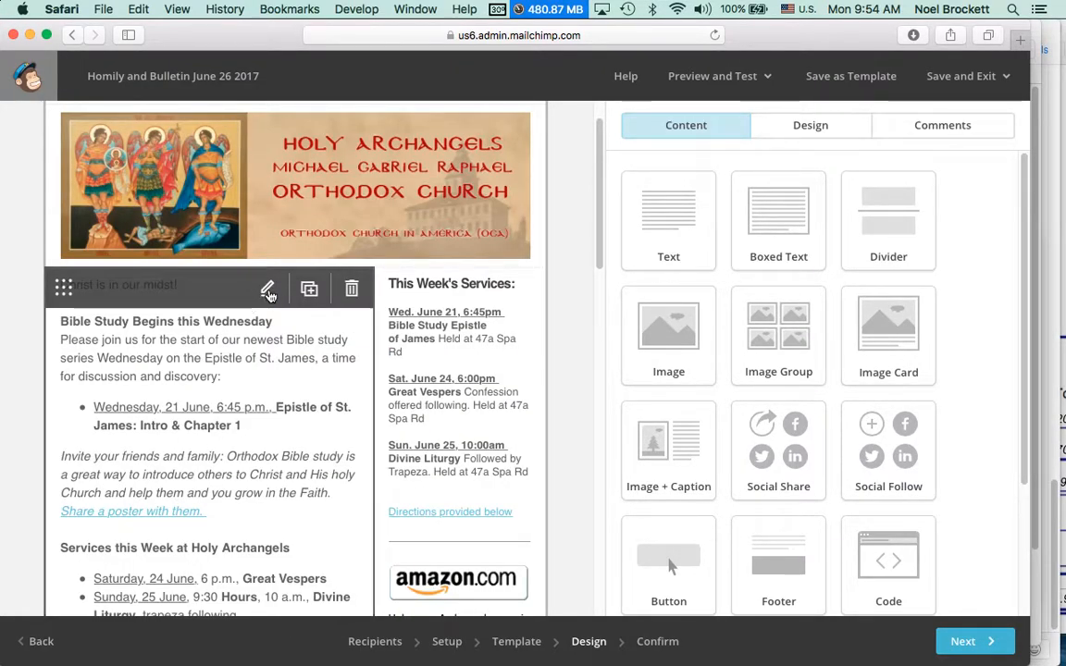
pyautogui.click(267, 291)
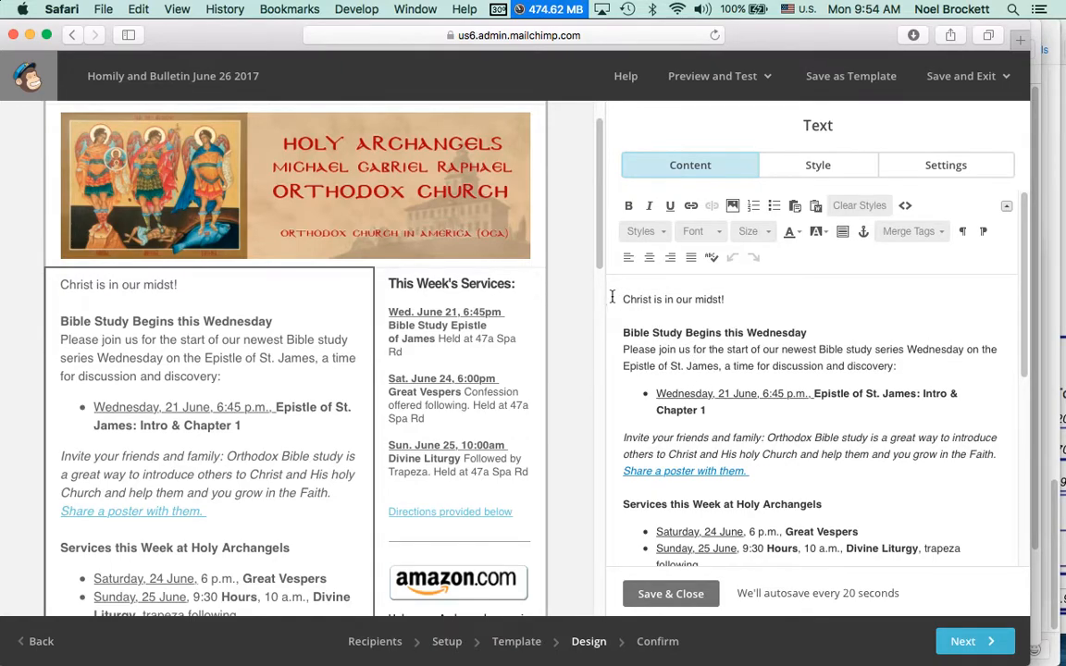
pyautogui.moveTo(619, 296); pyautogui.dragTo(820, 470)
pyautogui.press('BackSpace')
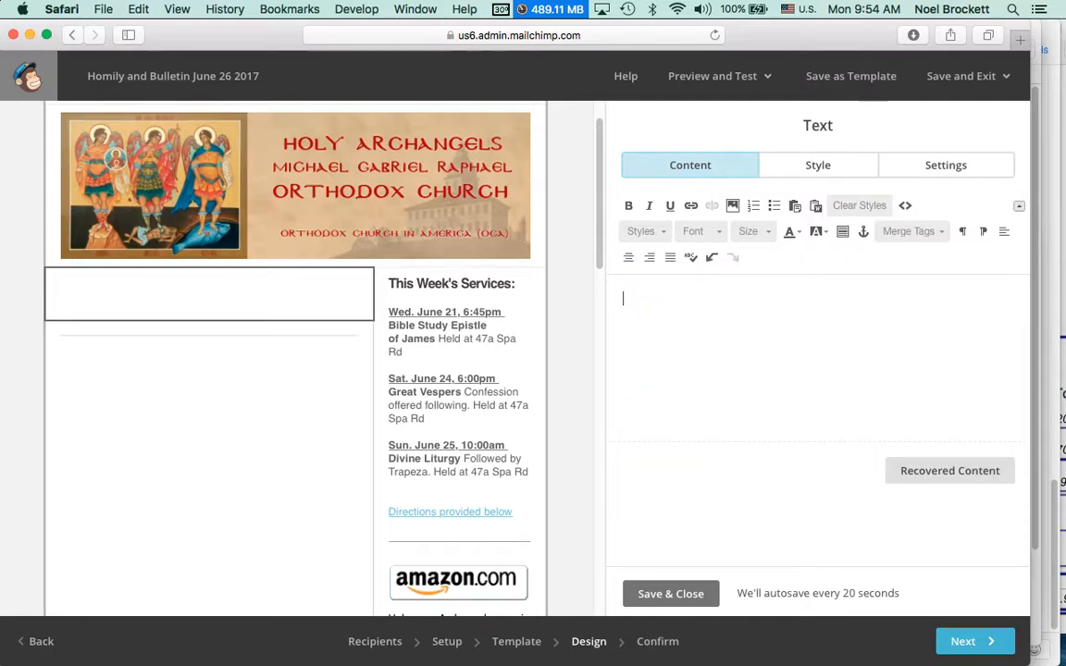
# Copy the email body in Mail from "Christ is in our midst!" through "entrust them to Him..." and paste it into the emptied text block.
pyautogui.press('super+Tab')
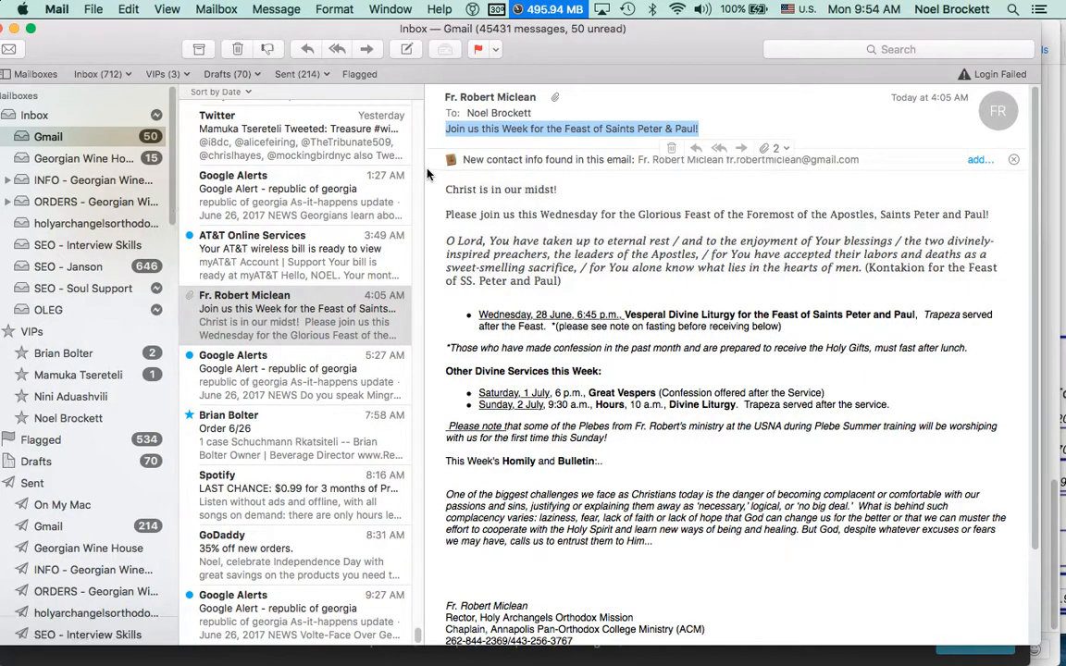
pyautogui.moveTo(447, 189); pyautogui.dragTo(788, 559)
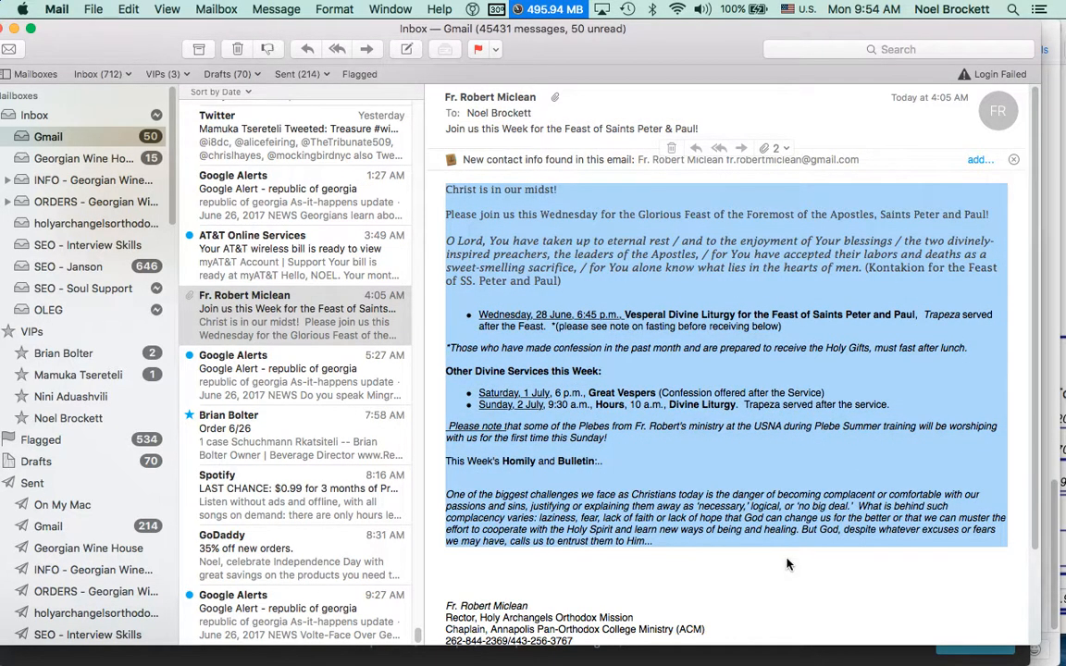
pyautogui.press('super+Tab')
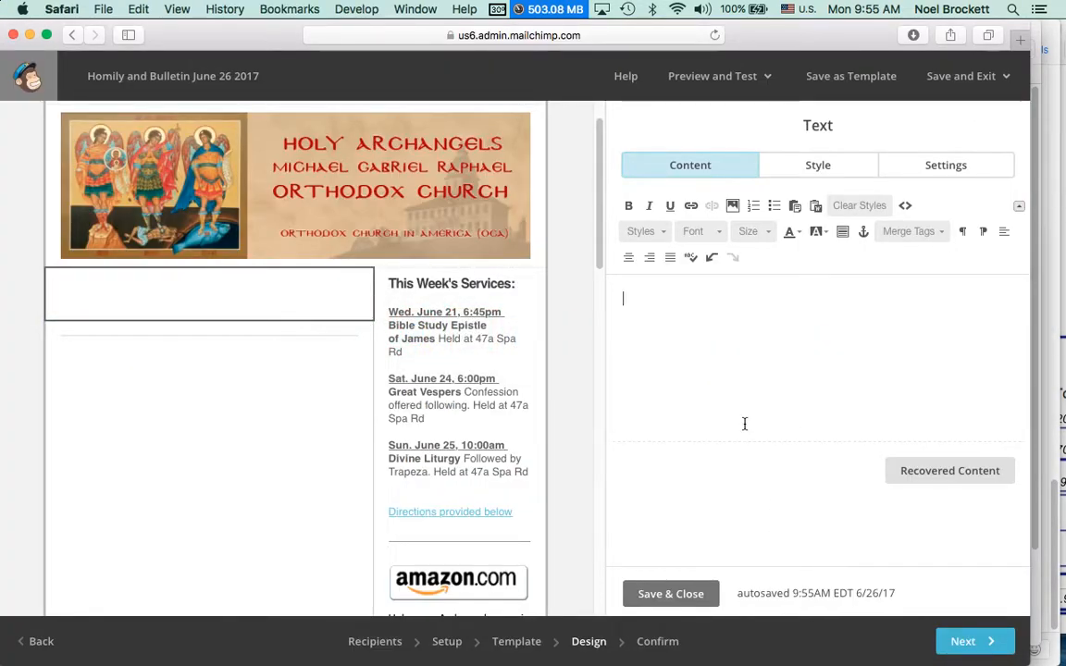
pyautogui.press('super+v')
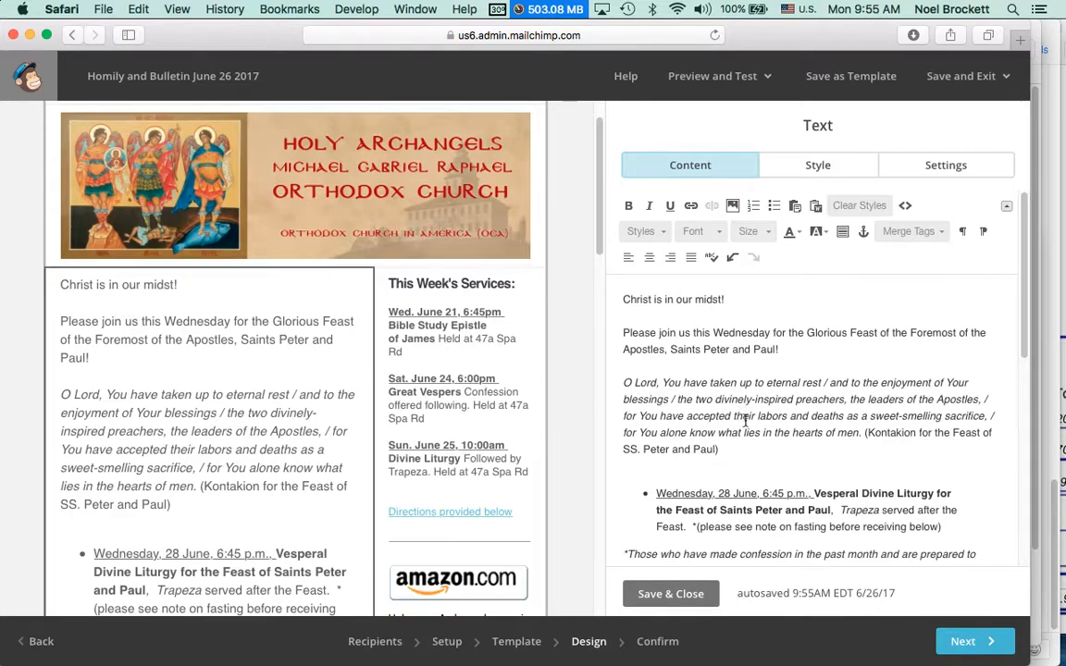
# Remove the extra blank line above the Wednesday, 28 June bullet, review the rest of the pasted text, and save and close the block.
pyautogui.click(645, 315)
pyautogui.scroll(-5, 652, 379)
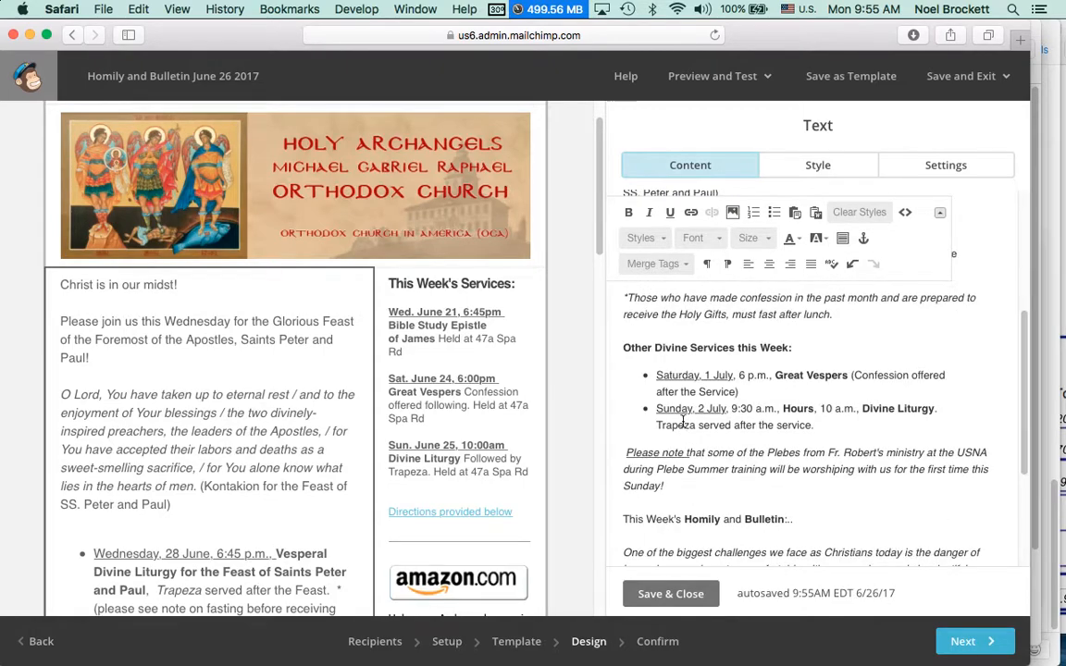
pyautogui.scroll(3, 683, 421)
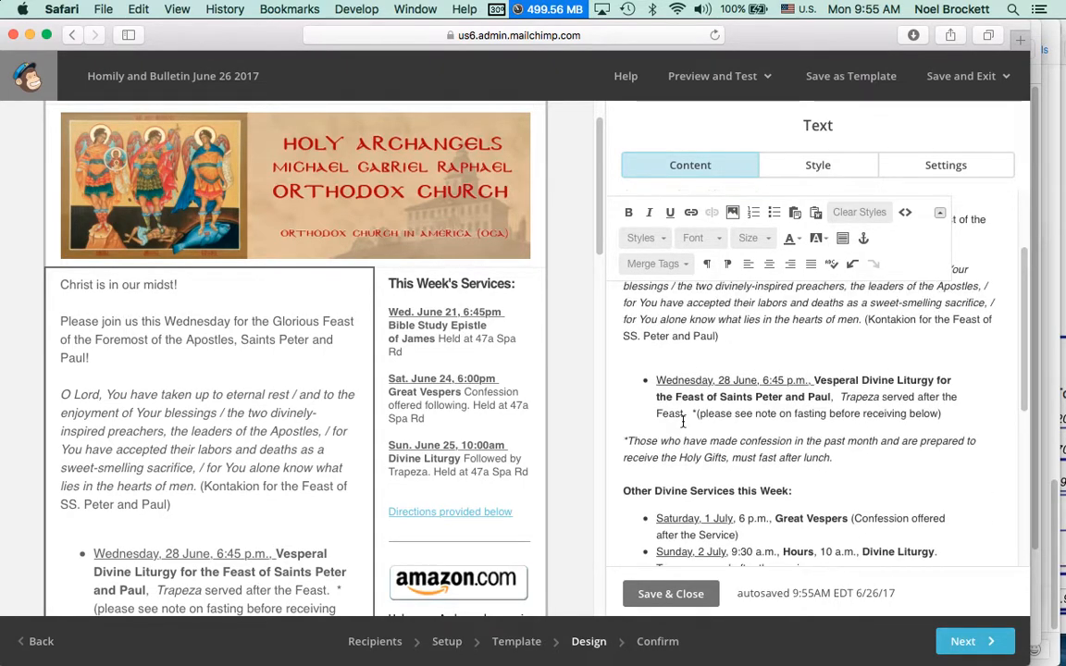
pyautogui.click(650, 357)
pyautogui.press('BackSpace')
pyautogui.scroll(-3, 676, 388)
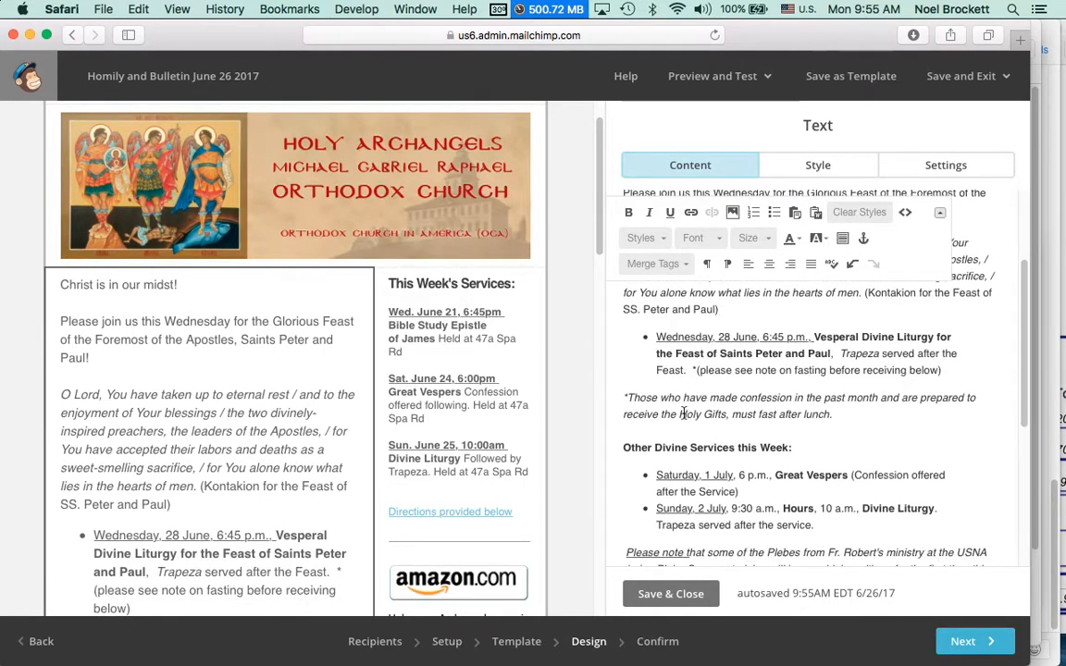
pyautogui.scroll(5, 681, 418)
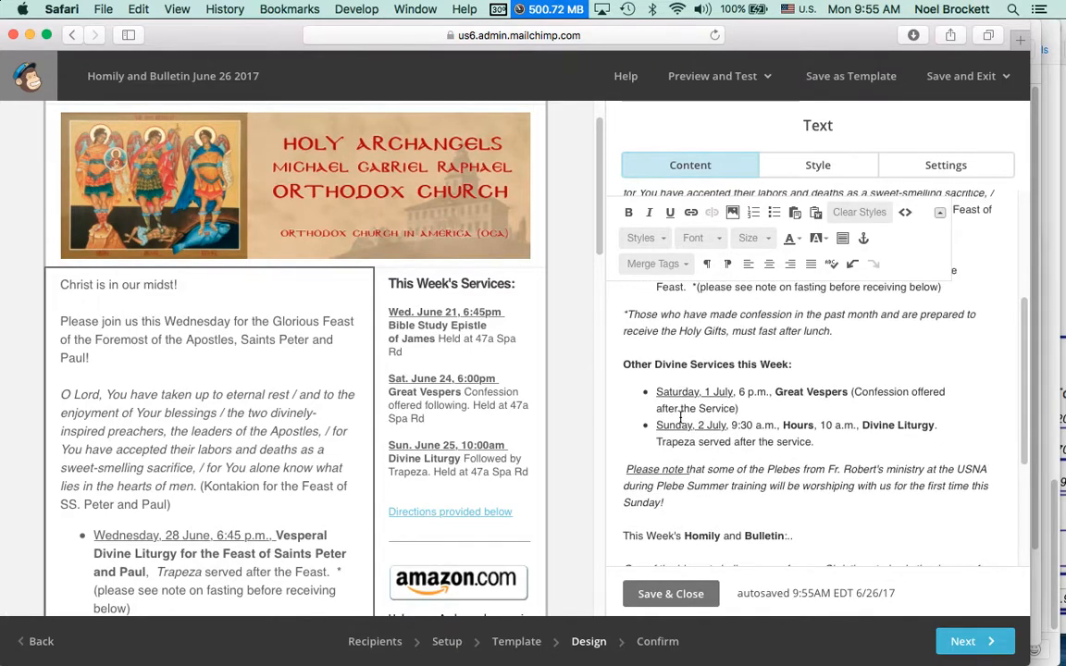
pyautogui.scroll(-5, 680, 418)
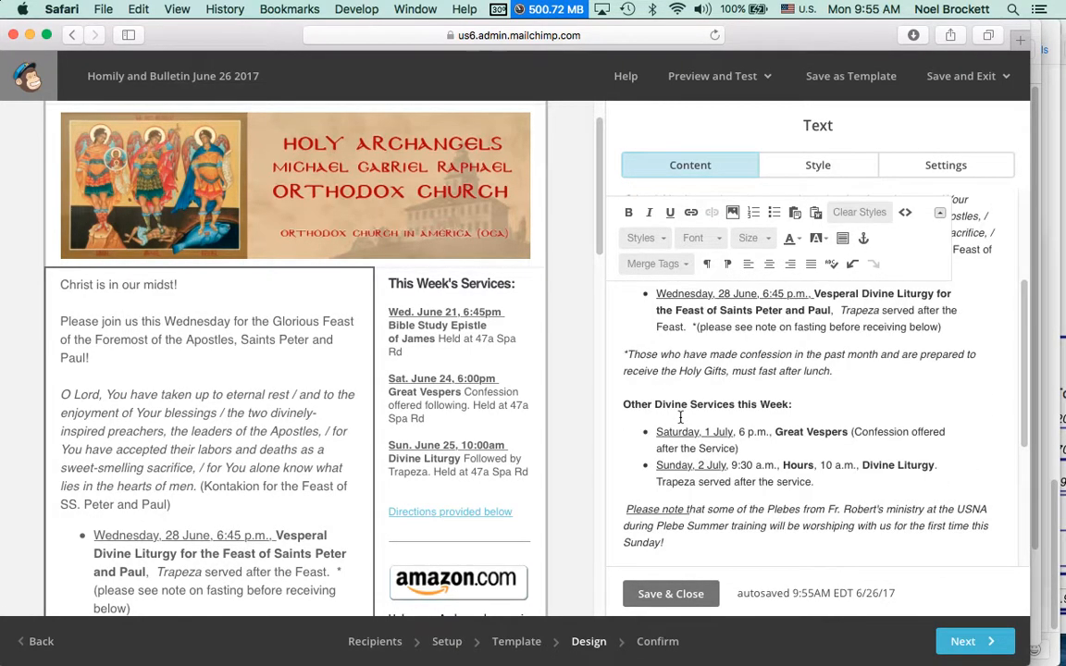
pyautogui.scroll(-4, 681, 418)
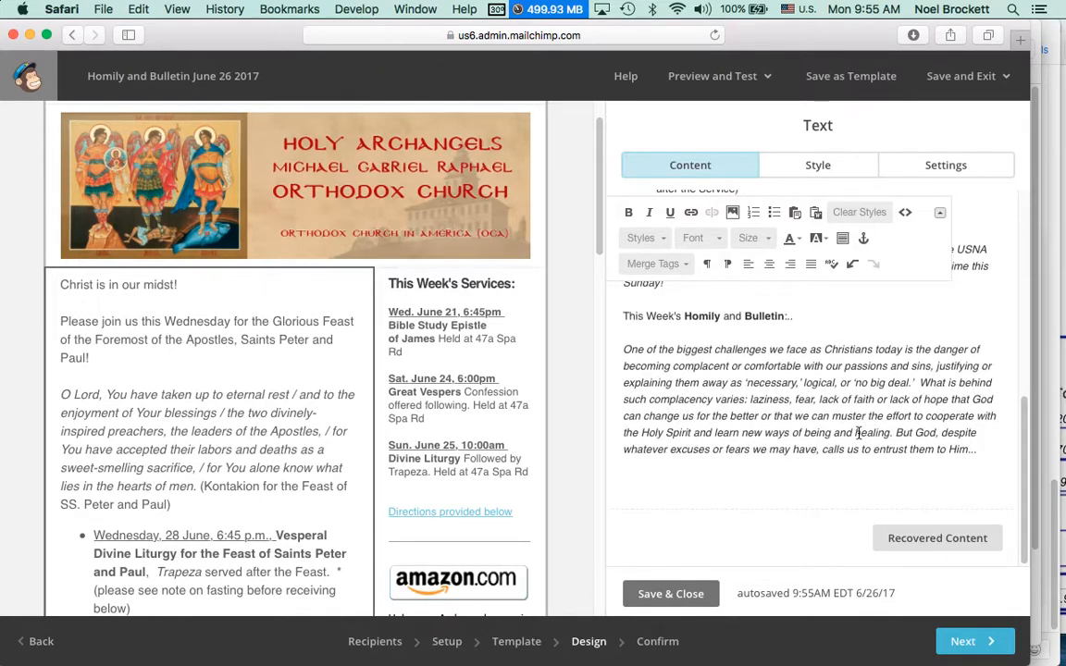
pyautogui.scroll(10, 858, 433)
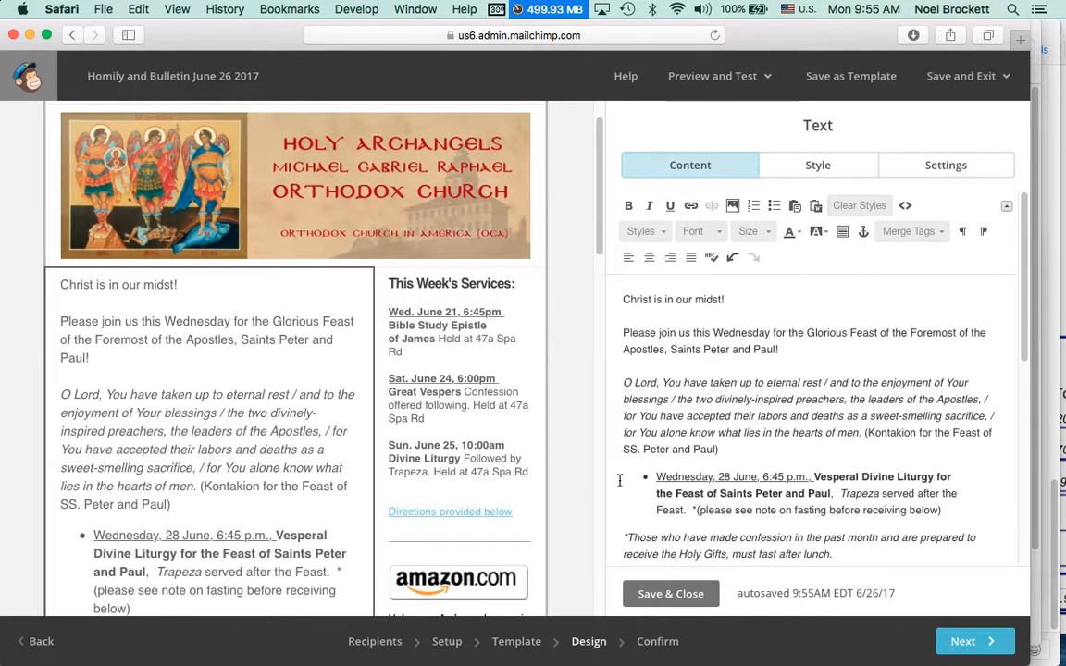
pyautogui.click(668, 594)
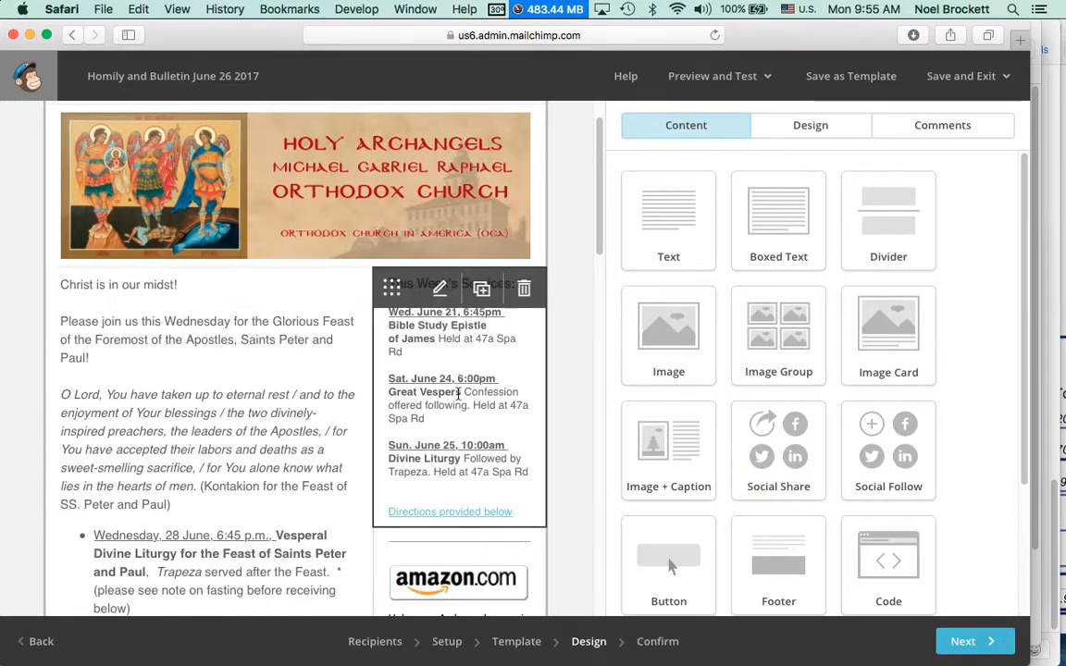
# Open the "This Week's Services" block for editing and change the Wednesday service date to June 28.
pyautogui.click(441, 290)
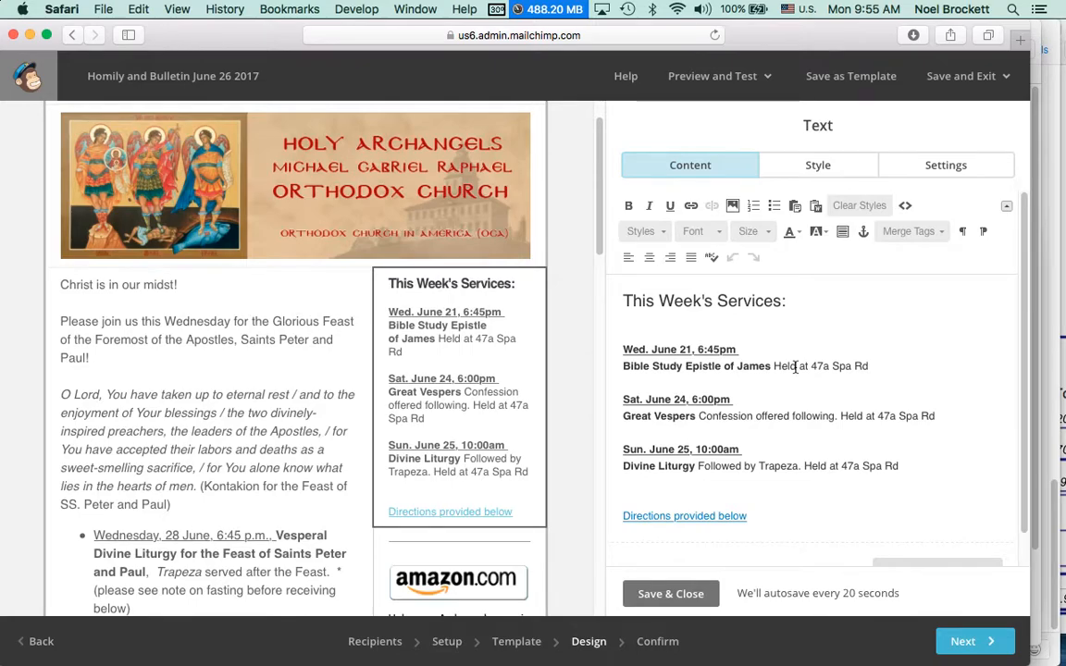
pyautogui.click(688, 351)
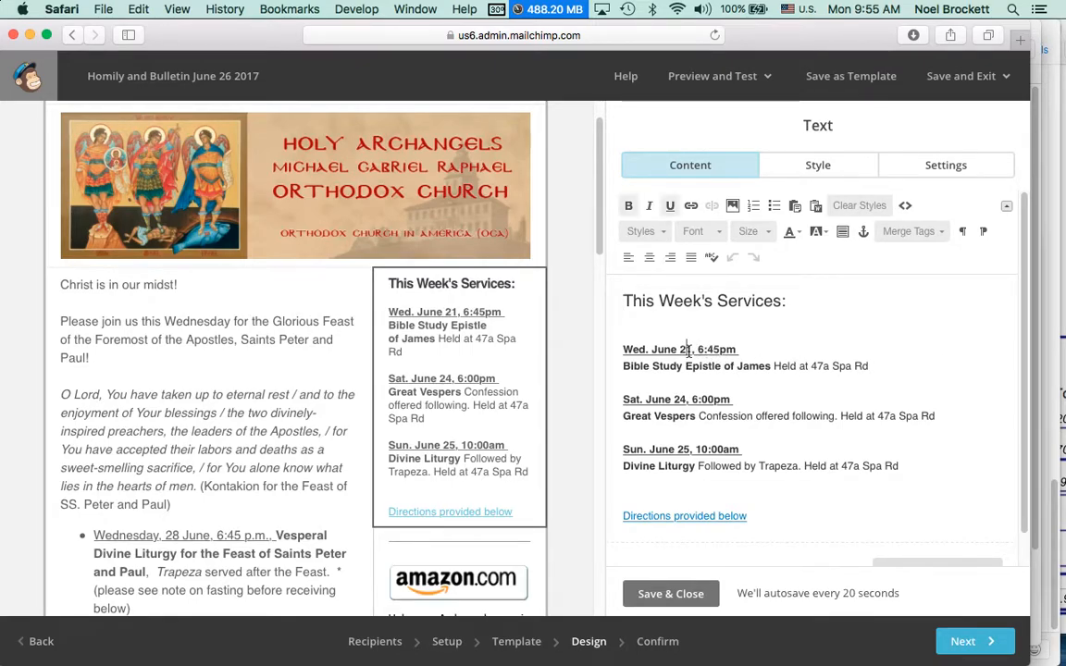
pyautogui.scroll(1, 288, 539)
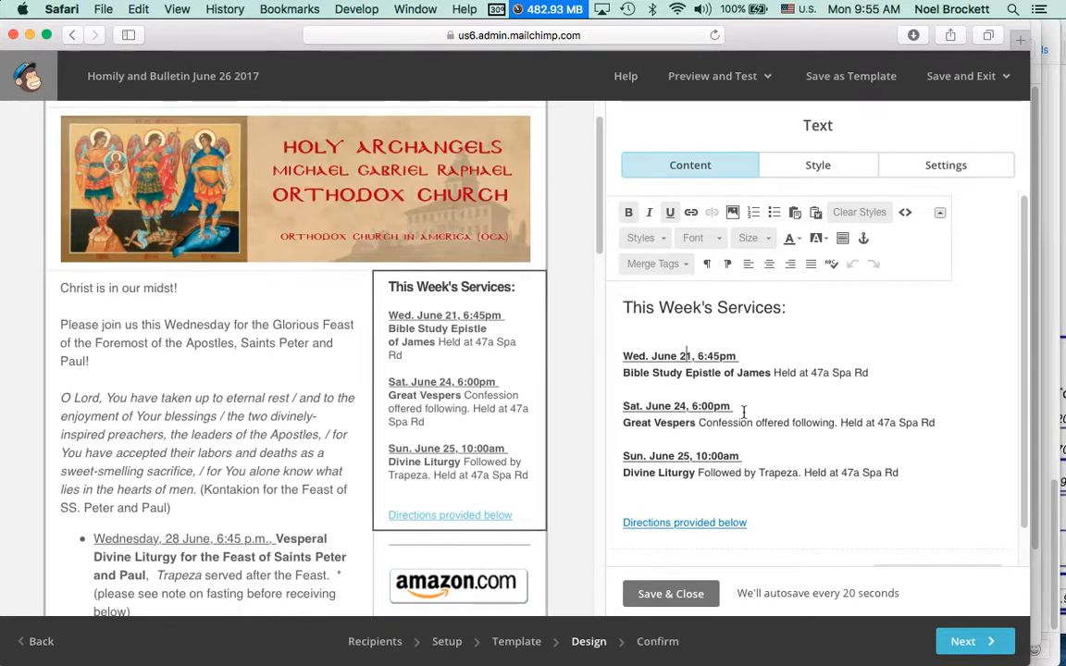
pyautogui.press('Delete')
pyautogui.write('8')
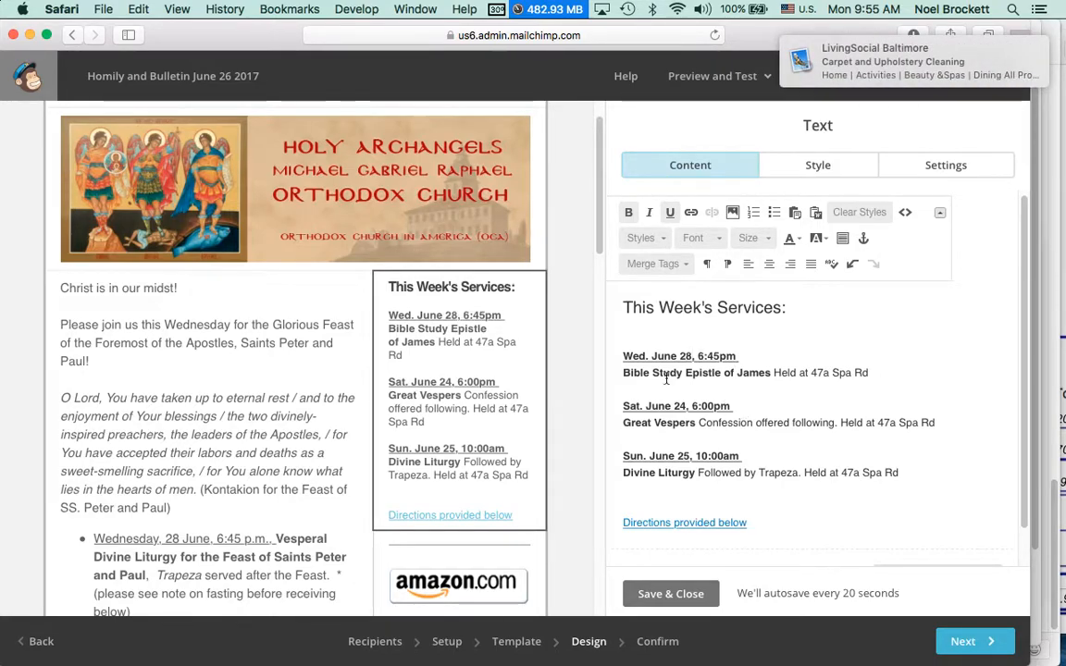
# Replace the Wednesday service title "Bible Study Epistle of James" with "Vesperal Divine Liturgy".
pyautogui.moveTo(641, 376); pyautogui.dragTo(772, 376)
pyautogui.write('Vesperal ')
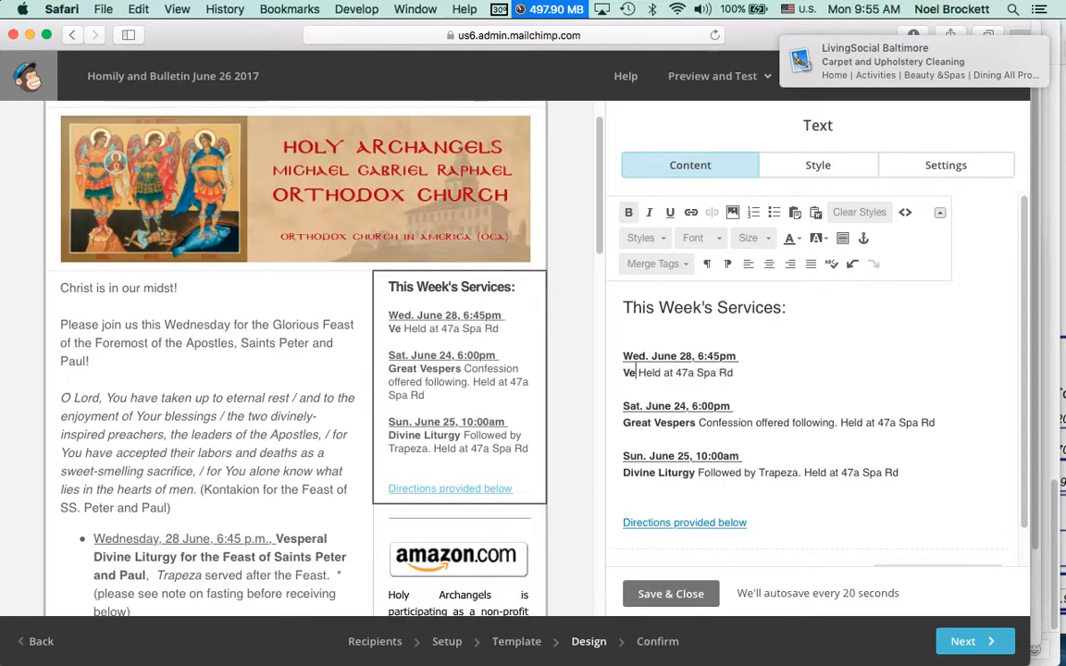
pyautogui.write('Divine L')
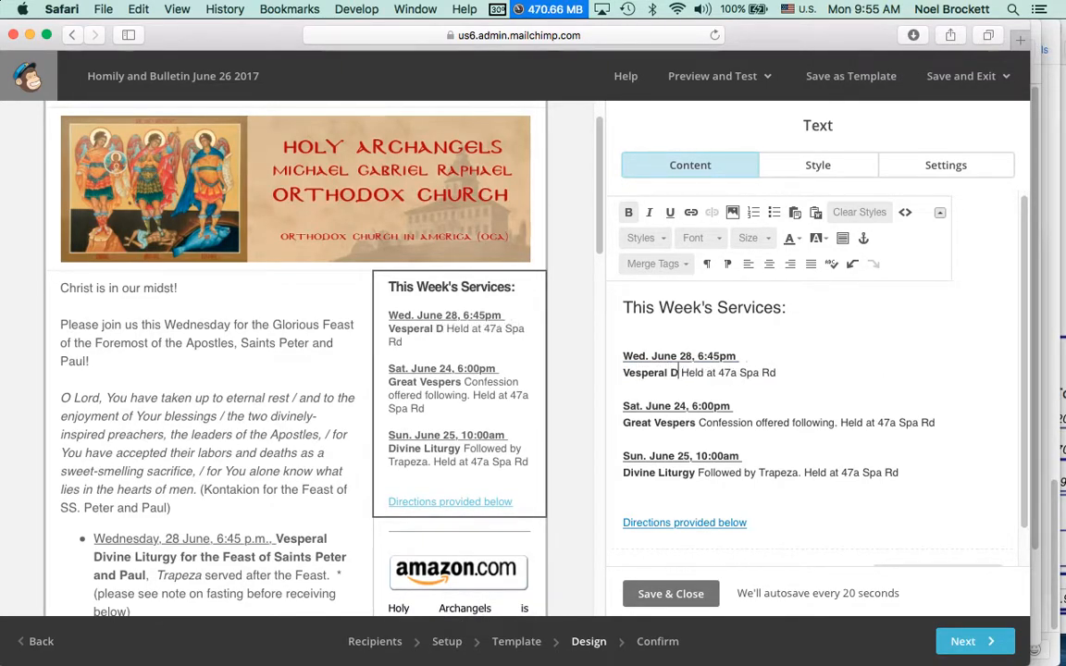
pyautogui.write('iturgy')
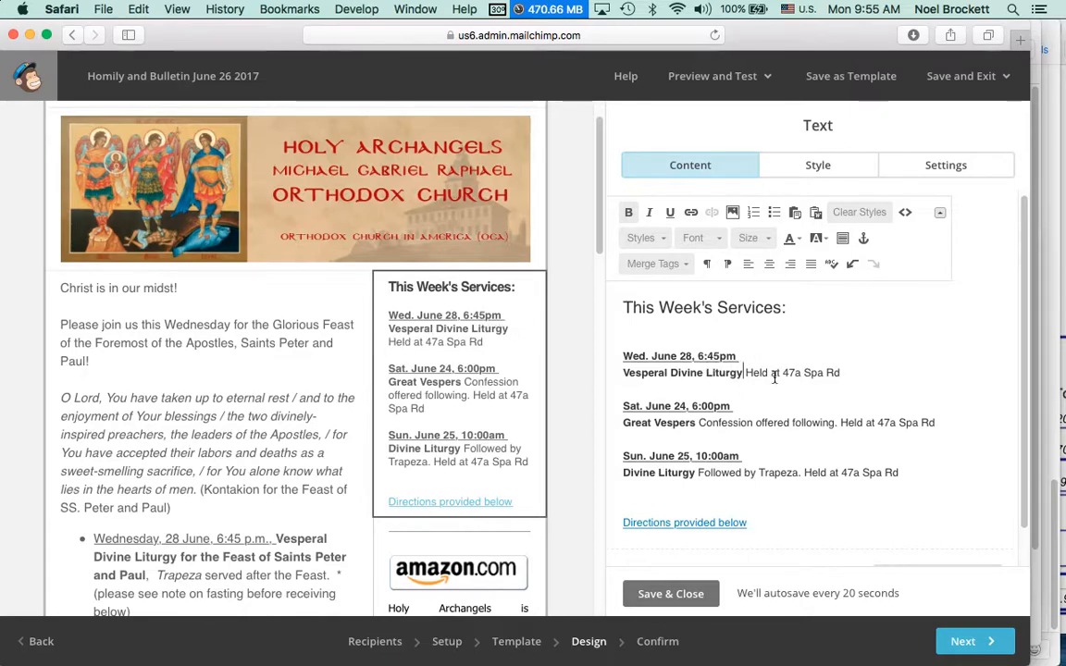
pyautogui.scroll(-1, 784, 373)
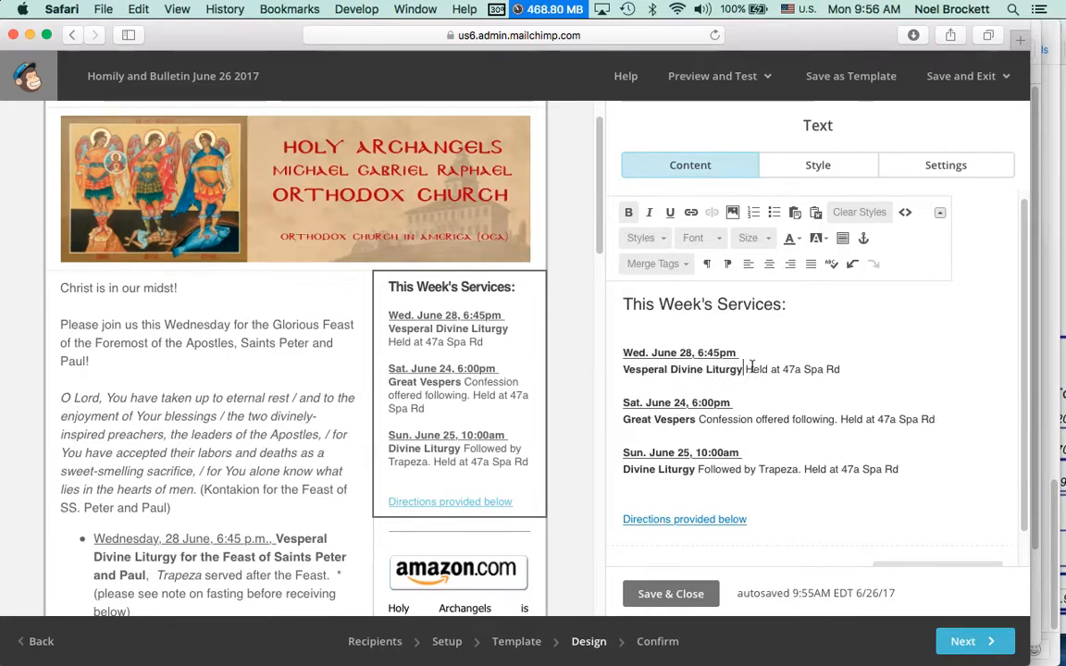
# Change the Saturday service date to July 1 and the Sunday date to July 2, and save and close the services block.
pyautogui.click(685, 403)
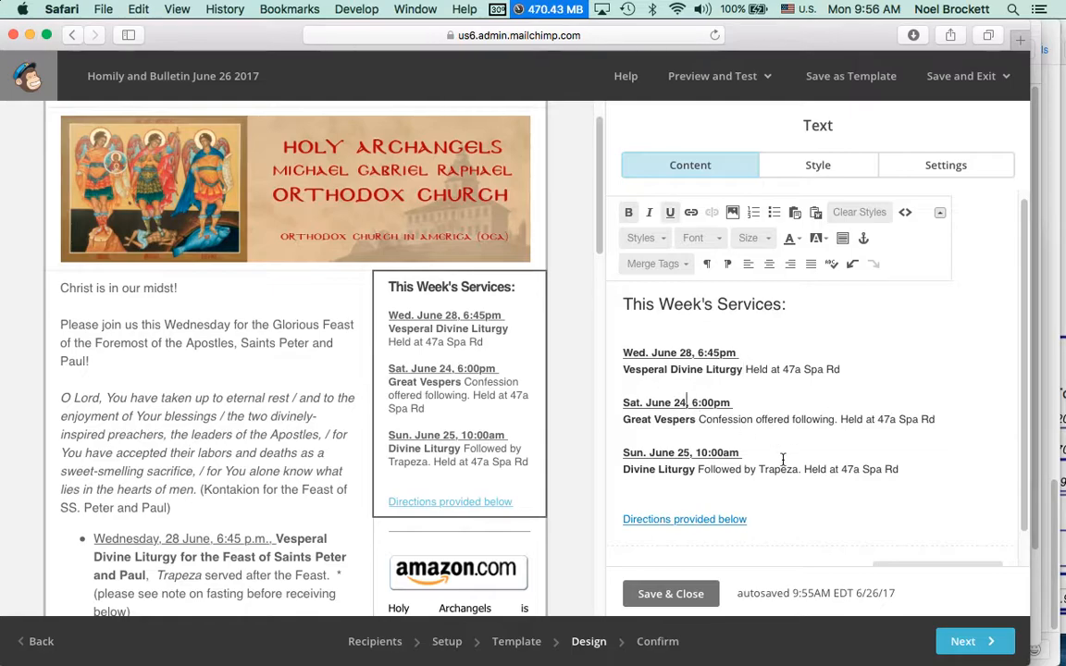
pyautogui.press('Left')
pyautogui.scroll(-10, 312, 440)
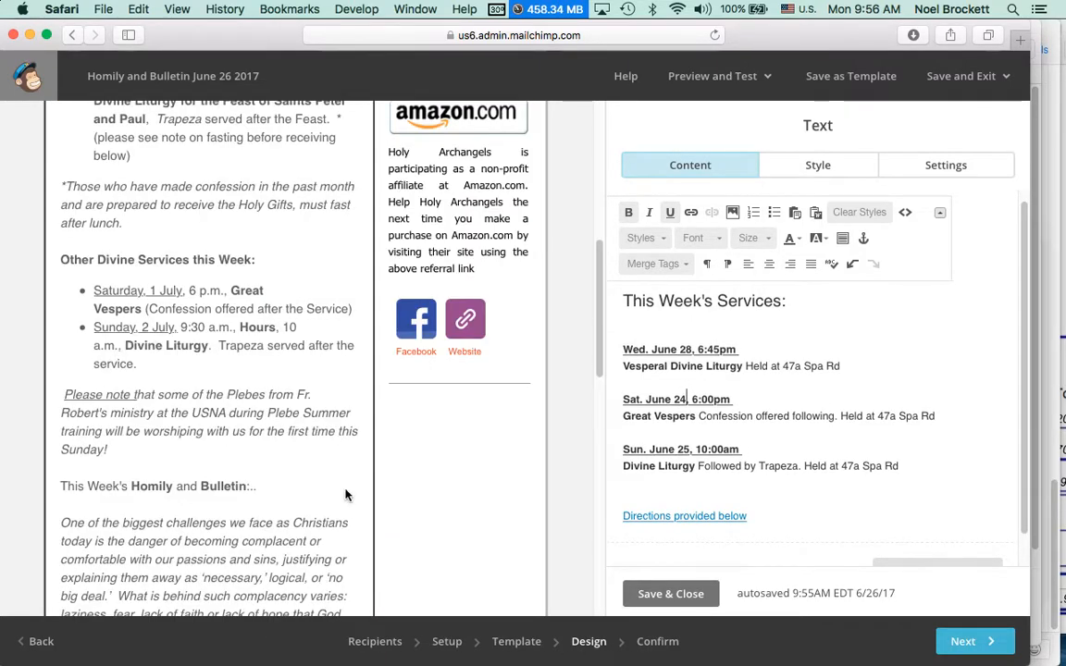
pyautogui.press('BackSpace')
pyautogui.press('BackSpace')
pyautogui.press('BackSpace')
pyautogui.press('BackSpace')
pyautogui.press('BackSpace')
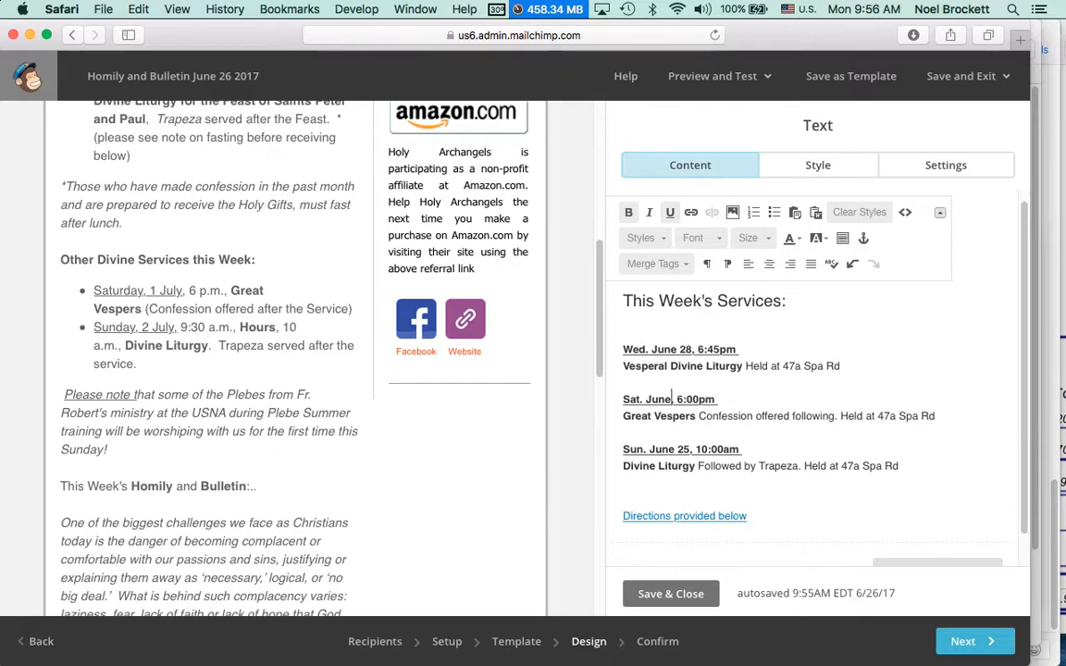
pyautogui.write('ly 1')
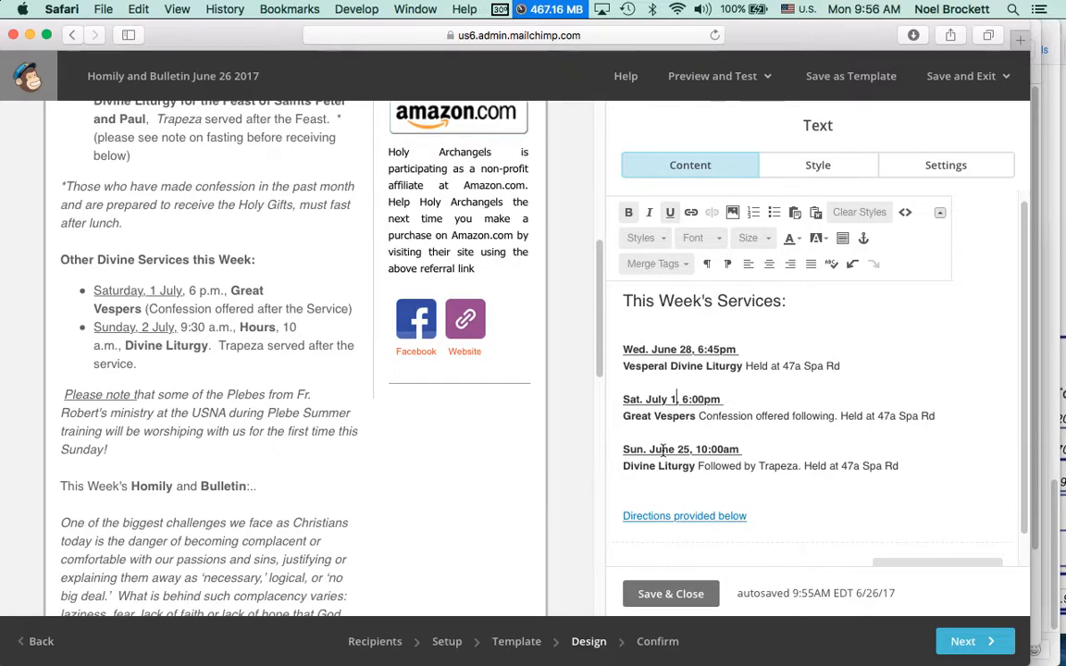
pyautogui.write('ly 2')
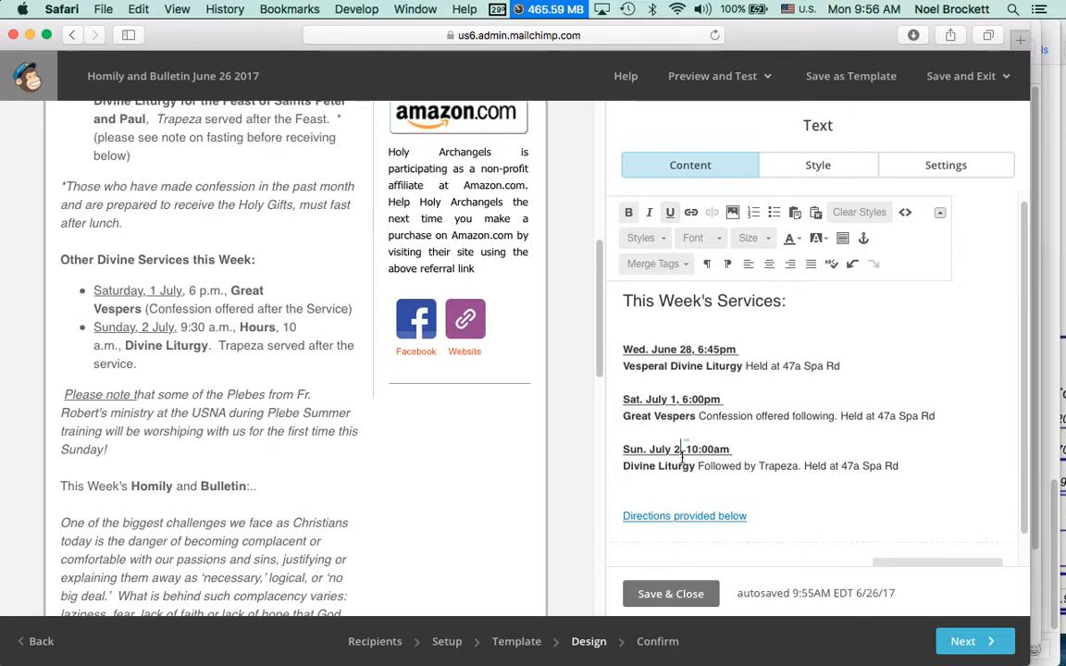
pyautogui.click(647, 593)
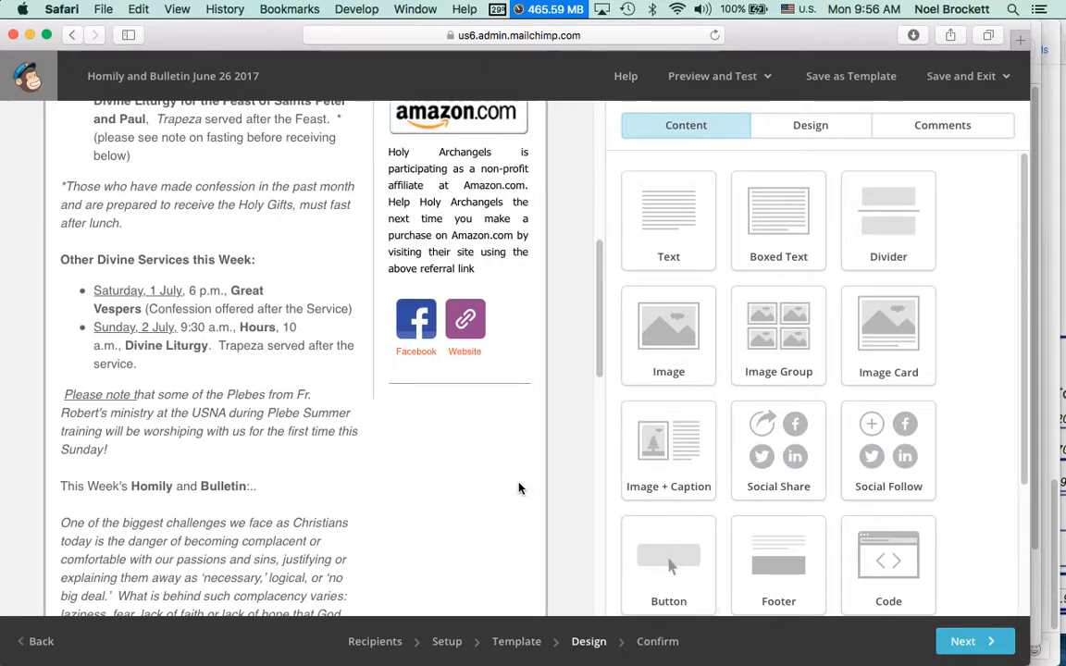
# Open the "This Weeks Bulletin" button for editing and switch its link type to File.
pyautogui.scroll(-10, 519, 488)
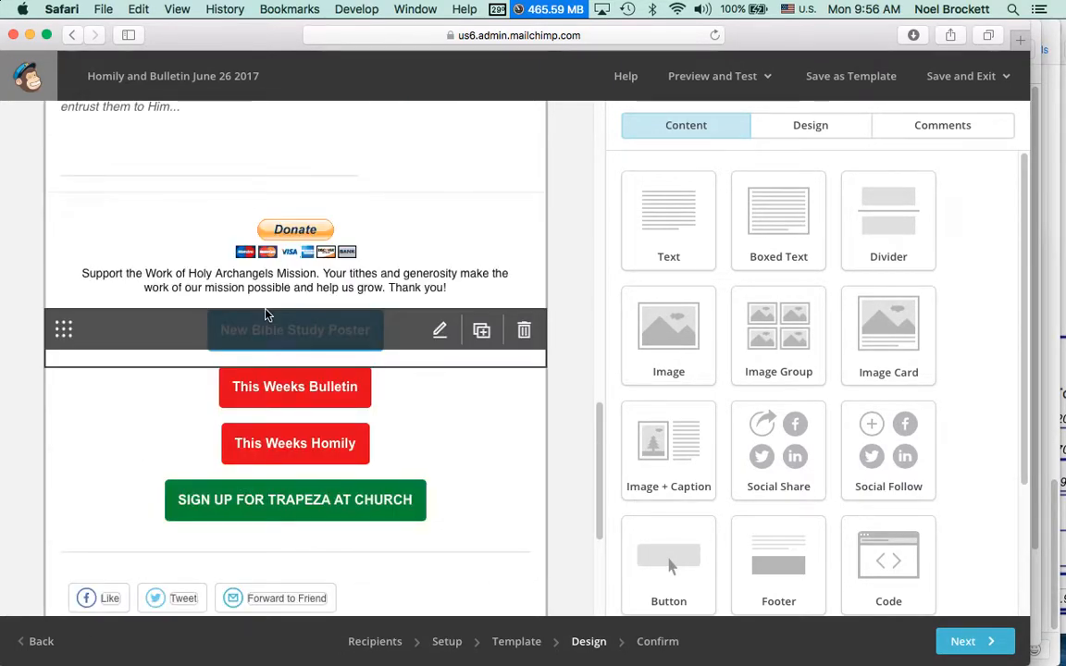
pyautogui.scroll(-1, 290, 407)
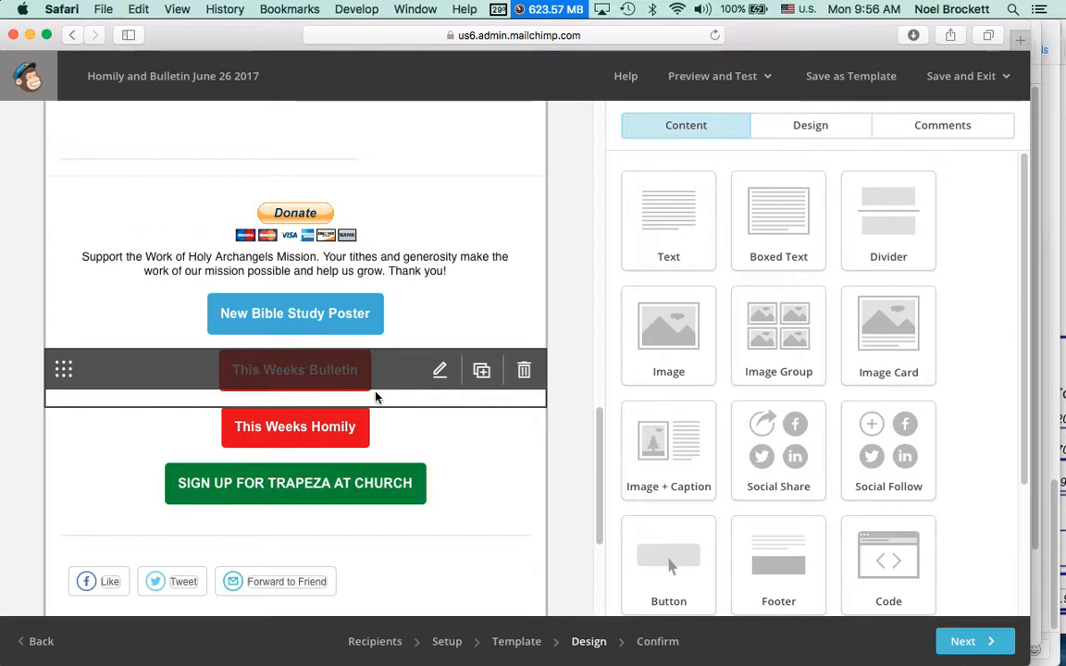
pyautogui.click(312, 369)
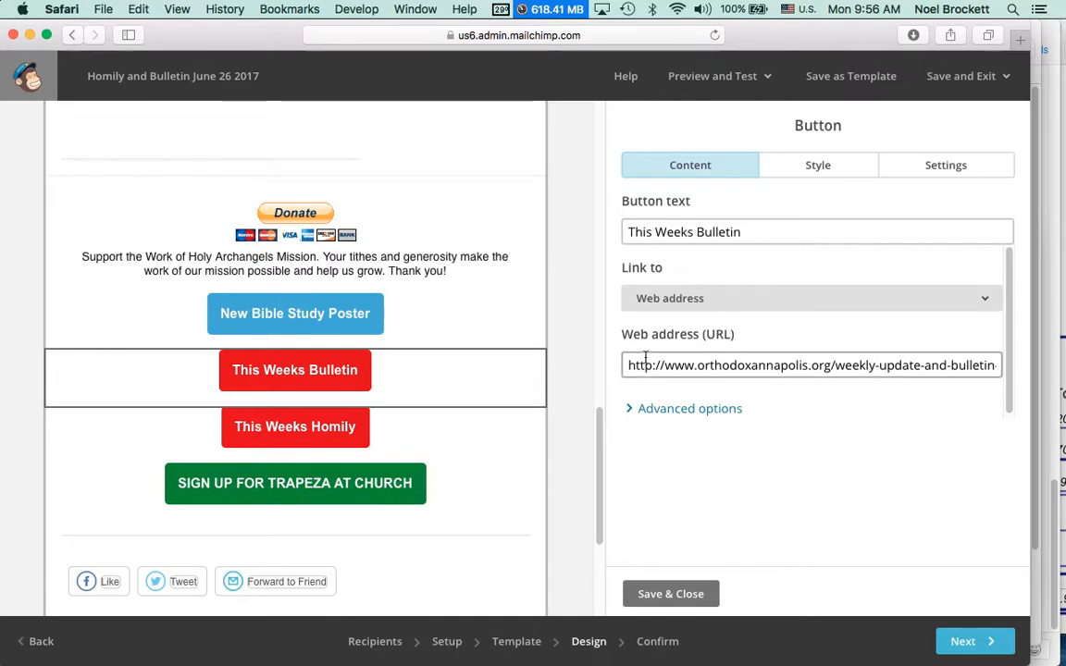
pyautogui.moveTo(323, 394)
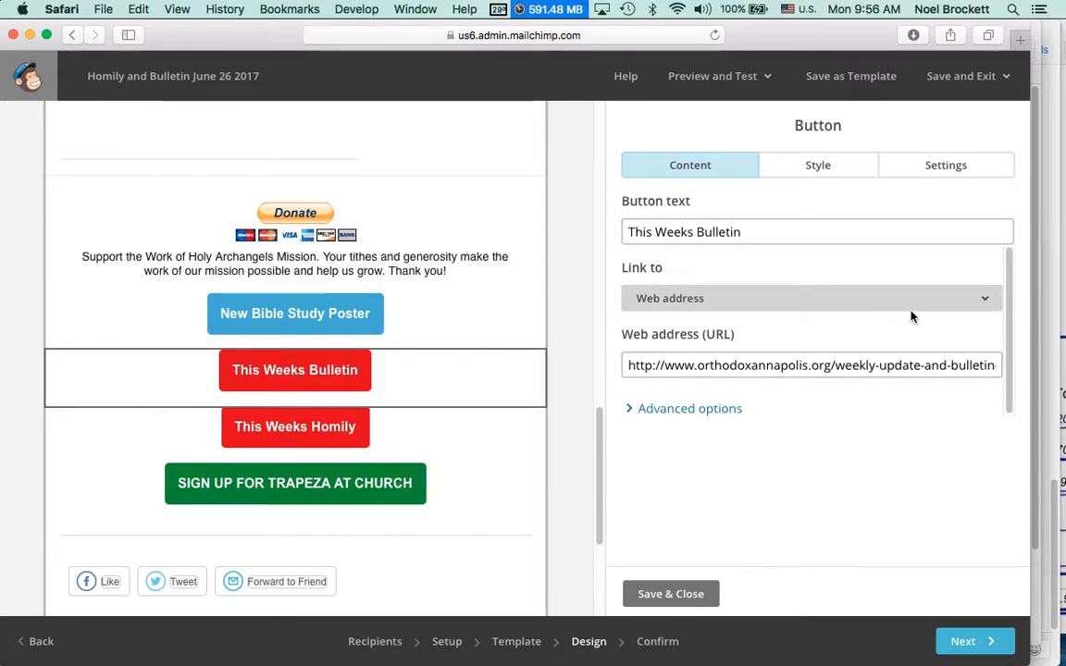
pyautogui.click(996, 304)
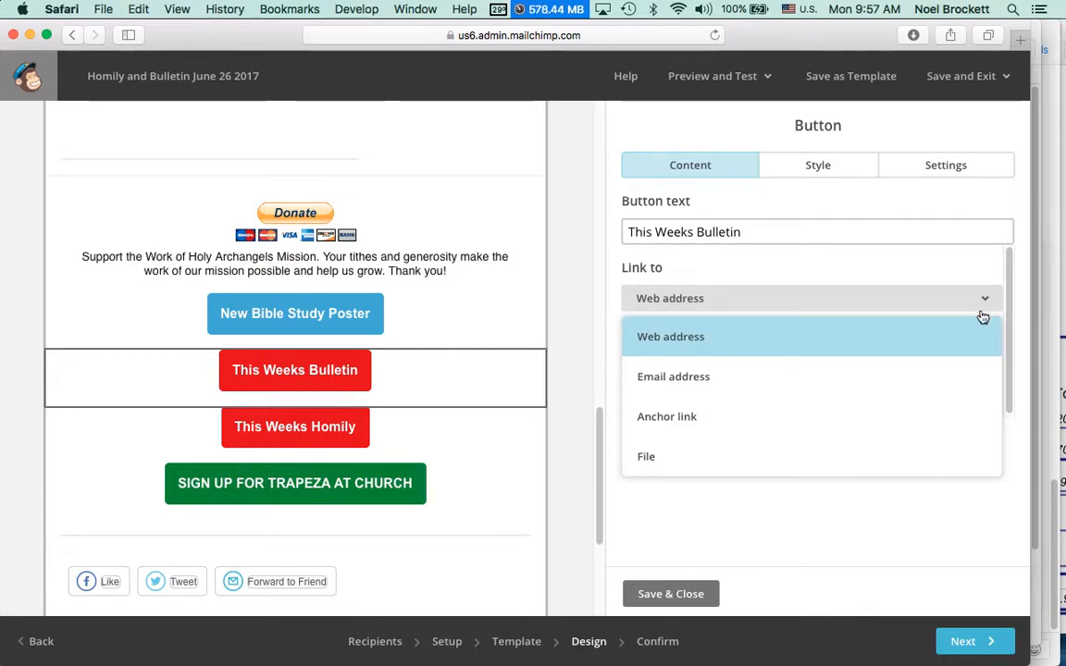
pyautogui.click(684, 454)
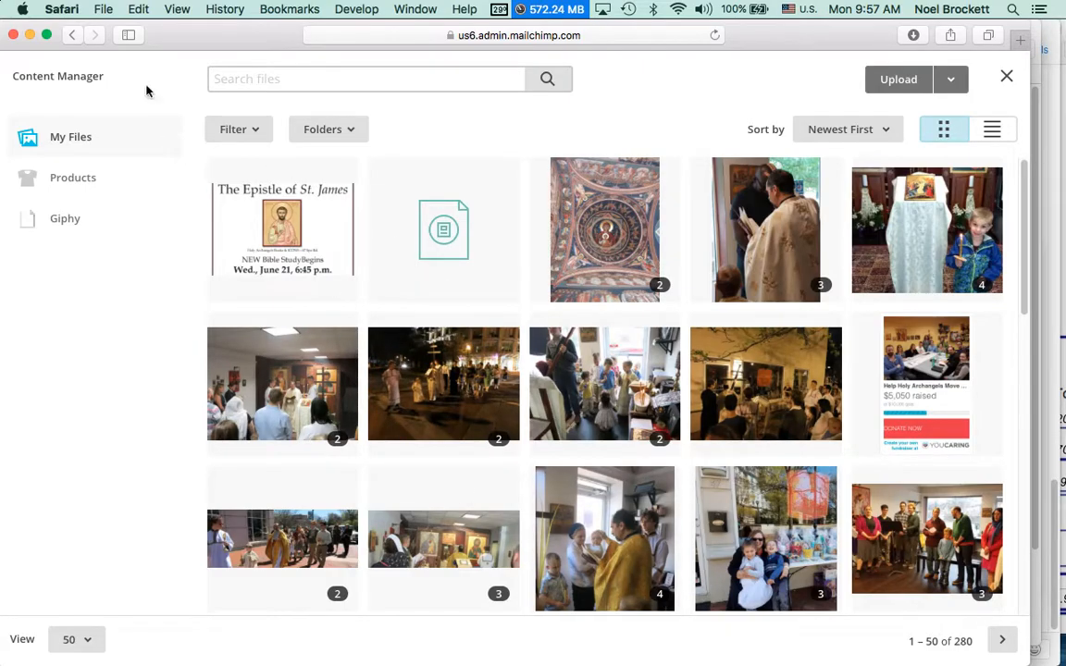
# Upload the attachment "Bulletin for Sunday, June 25, 2017.docx" from the Mail message to the Content Manager as the button's file.
pyautogui.moveTo(193, 56); pyautogui.dragTo(427, 58)
pyautogui.moveTo(136, 53); pyautogui.dragTo(2, 11)
pyautogui.scroll(-3, 718, 296)
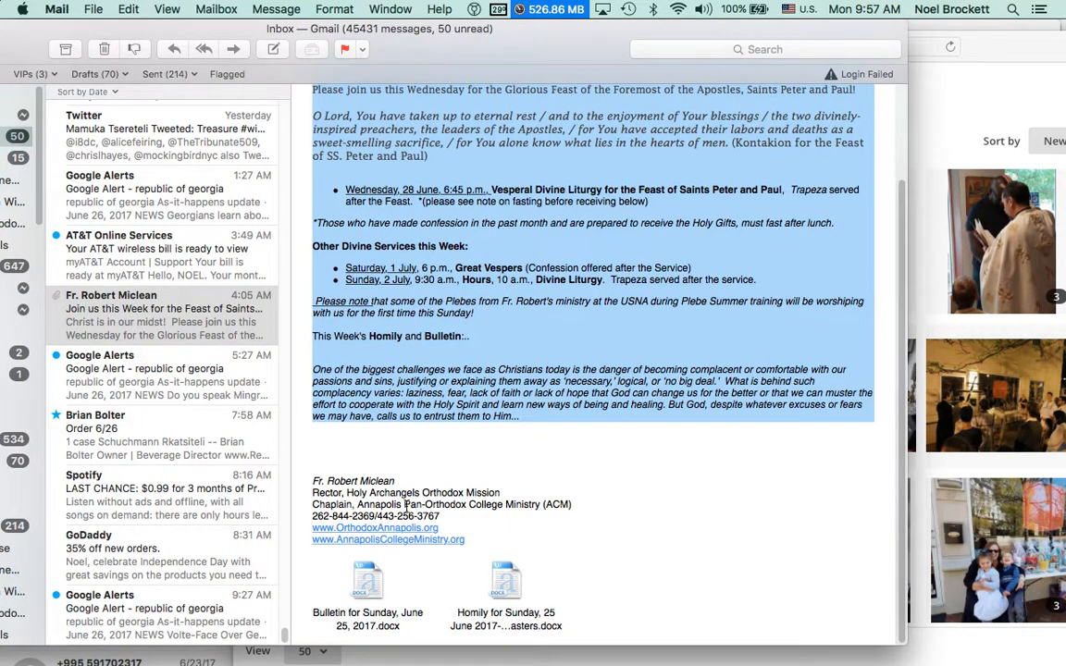
pyautogui.click(368, 595)
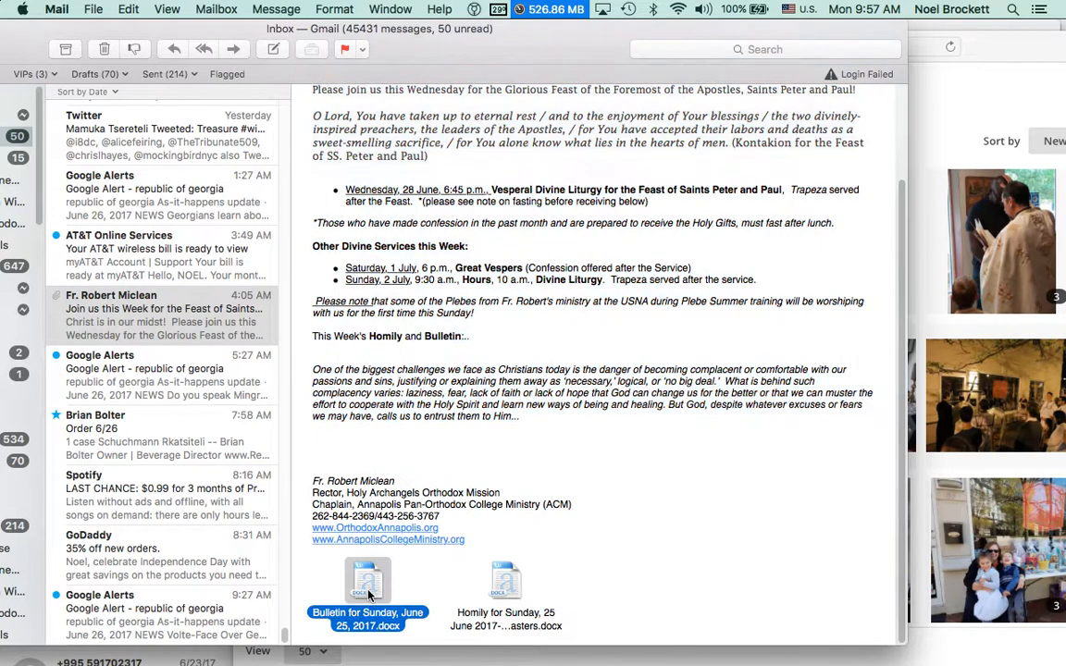
pyautogui.moveTo(368, 595); pyautogui.dragTo(815, 283)
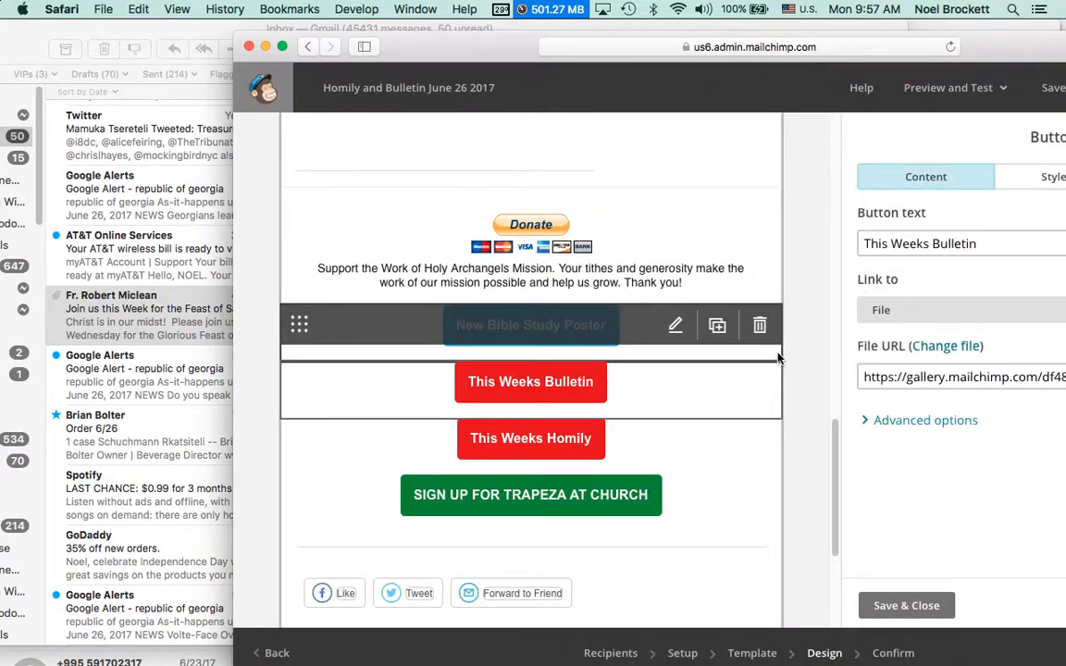
# Switch to Mail and save the bulletin attachment to the Downloads folder.
pyautogui.moveTo(898, 56); pyautogui.dragTo(733, 44)
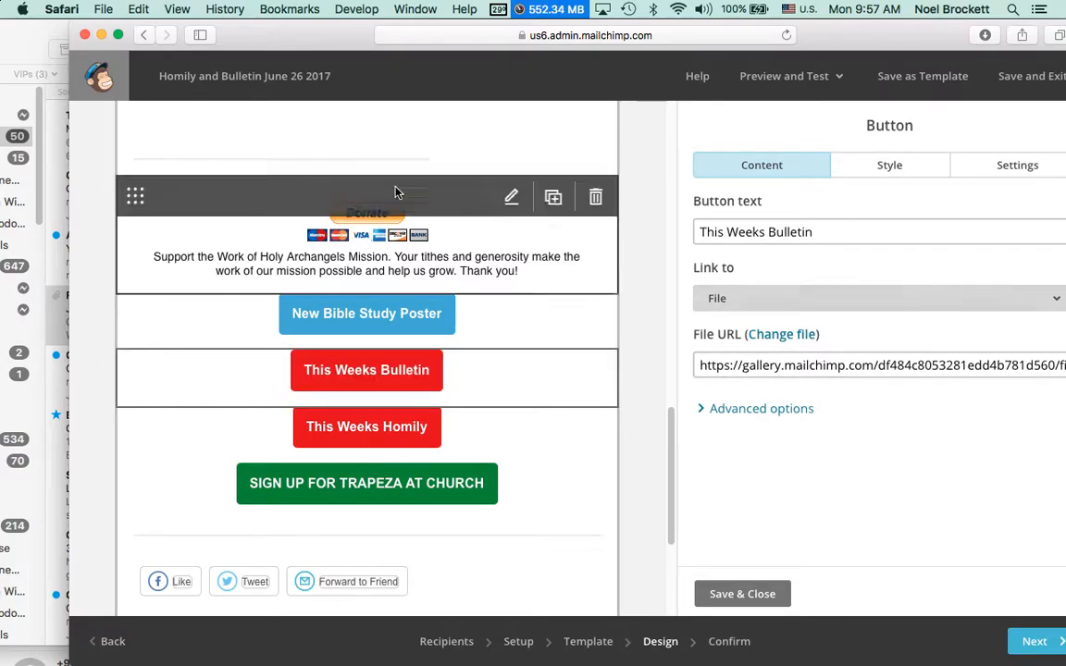
pyautogui.click(35, 50)
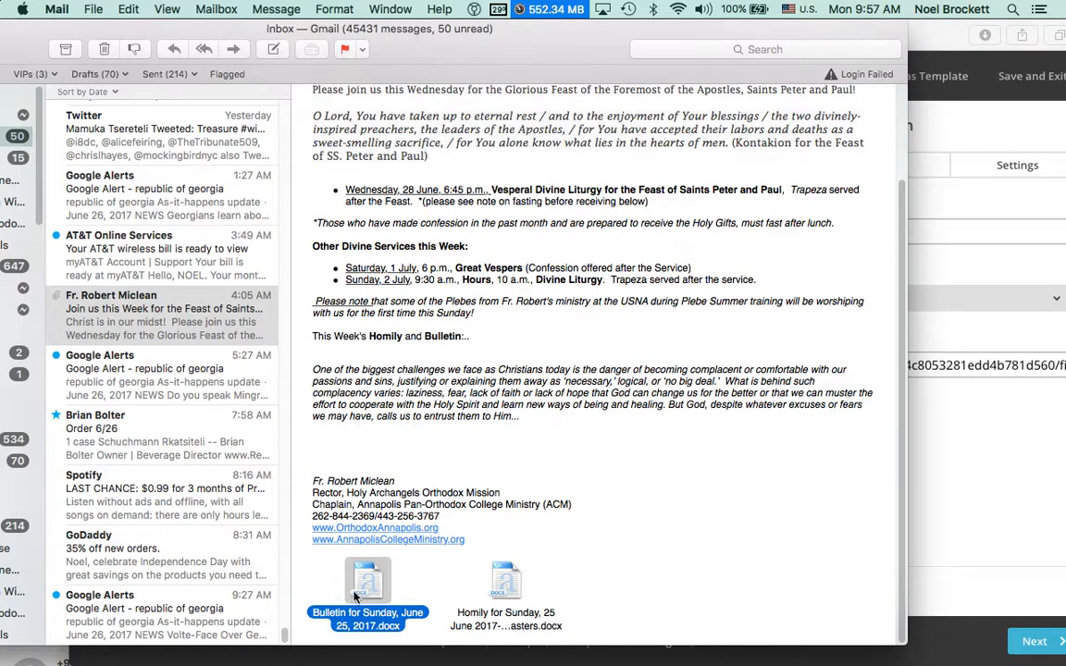
pyautogui.rightClick(368, 600)
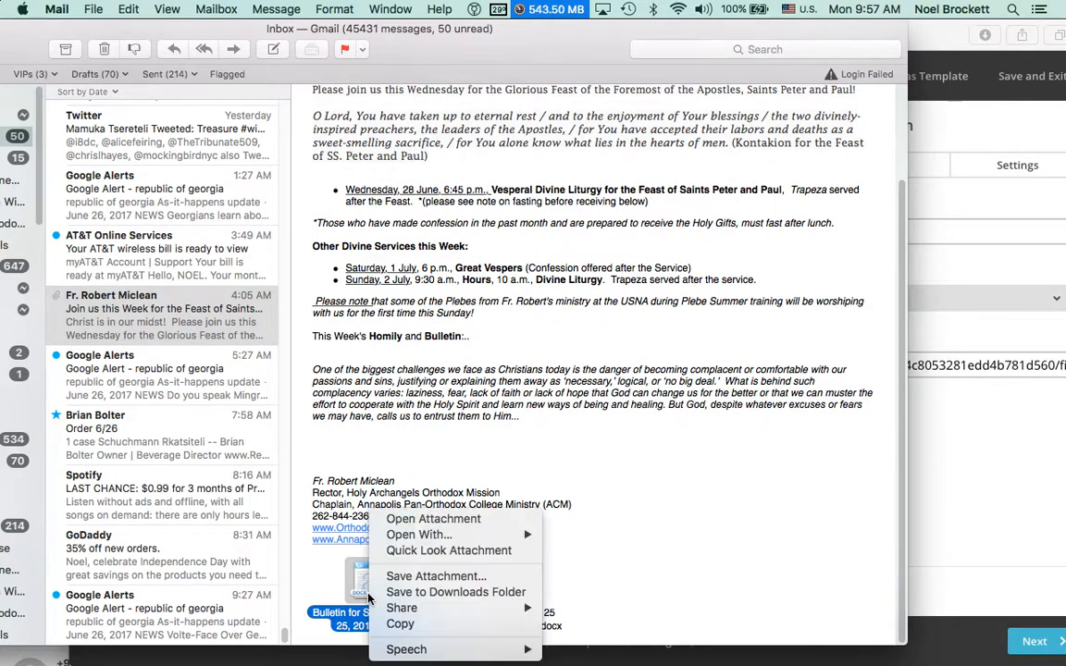
pyautogui.click(453, 597)
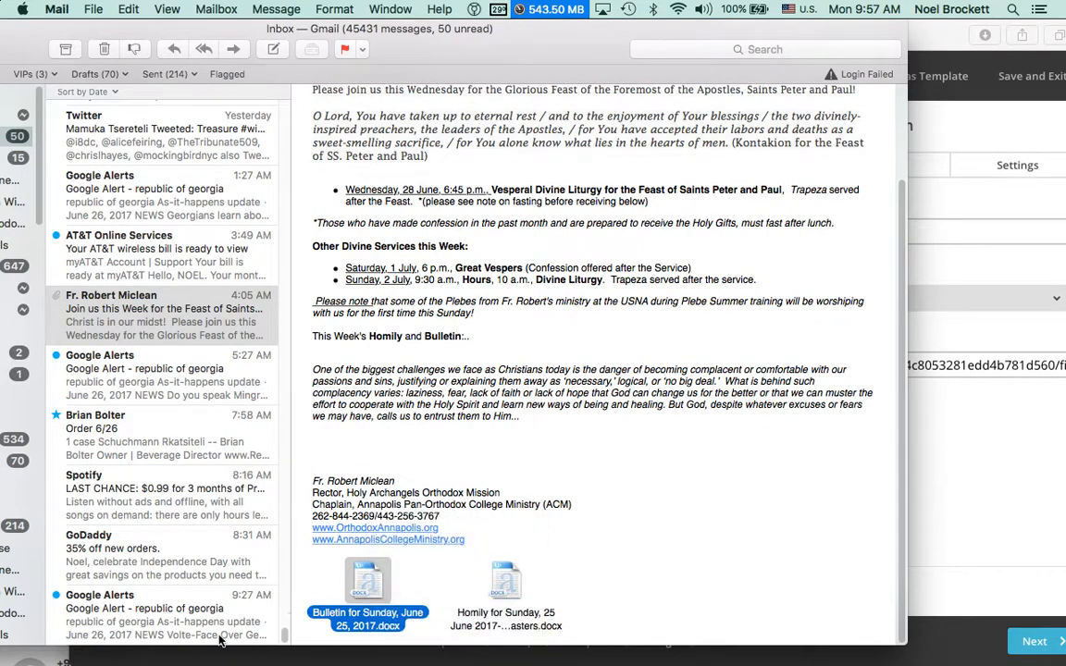
# Return to MailChimp in Safari, reopen the Bulletin button's file selection, and try to upload the bulletin document from the Downloads folder.
pyautogui.click(982, 468)
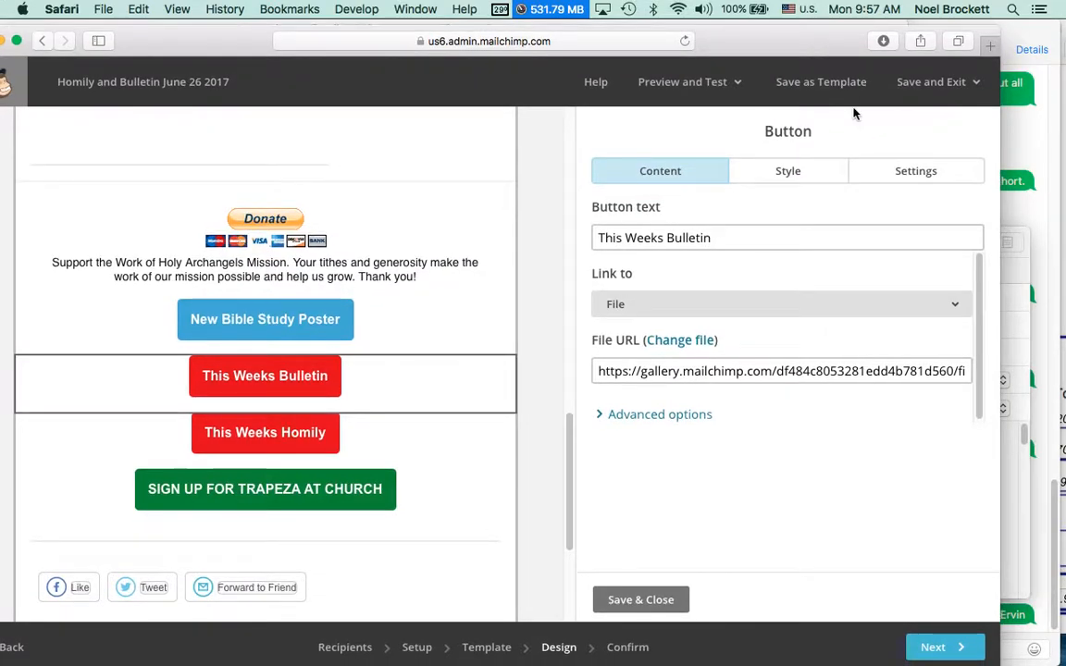
pyautogui.click(903, 318)
pyautogui.click(638, 460)
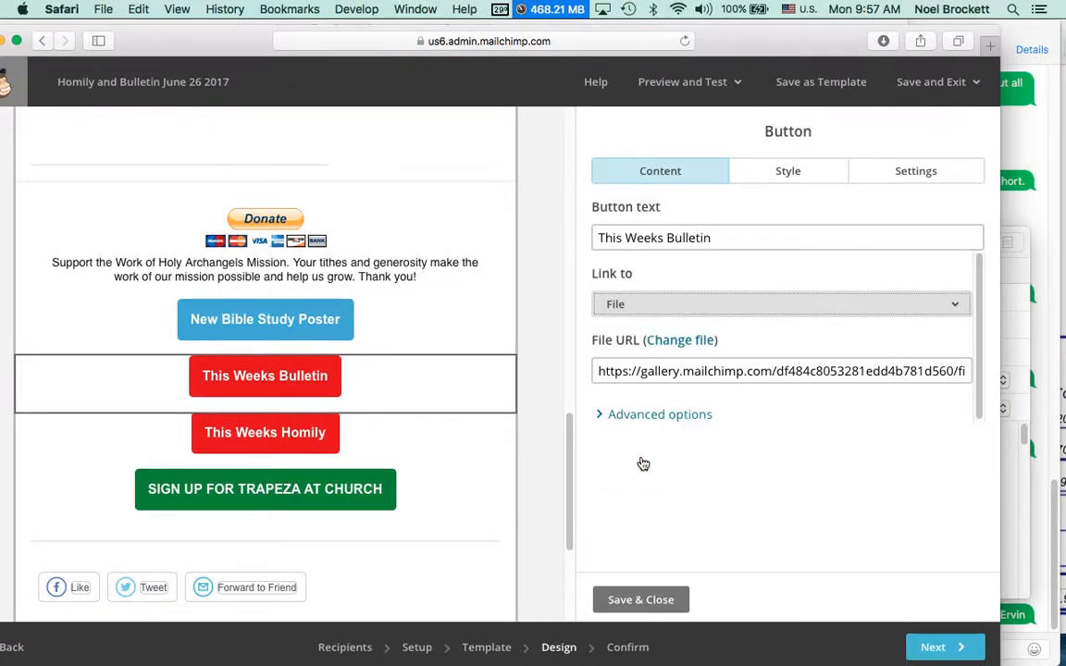
pyautogui.click(694, 340)
pyautogui.moveTo(1, 589)
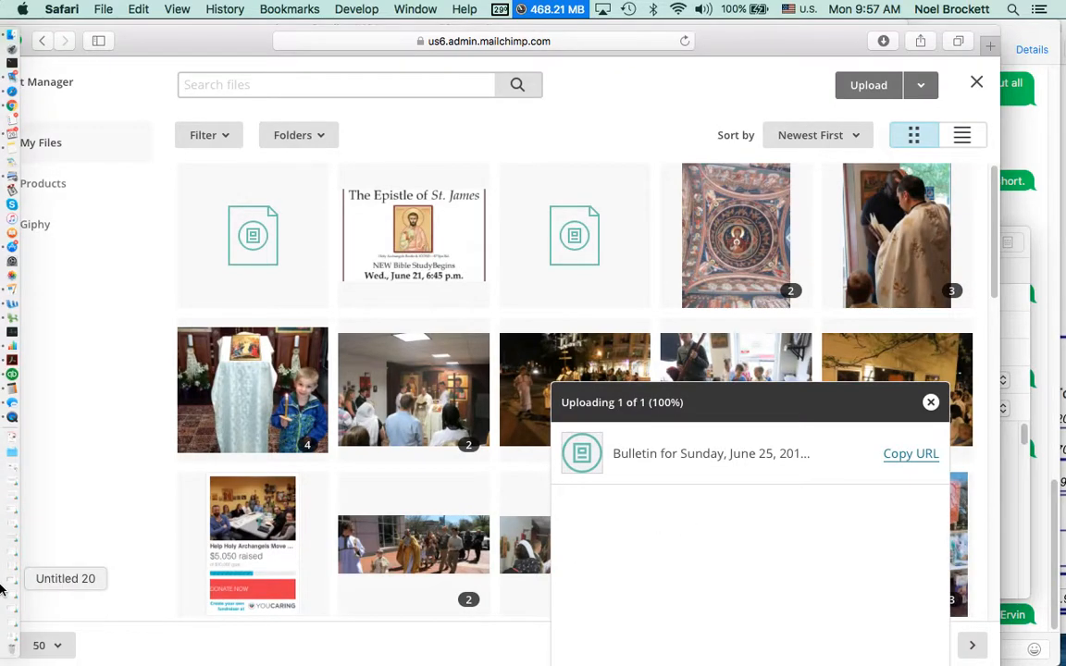
pyautogui.click(11, 438)
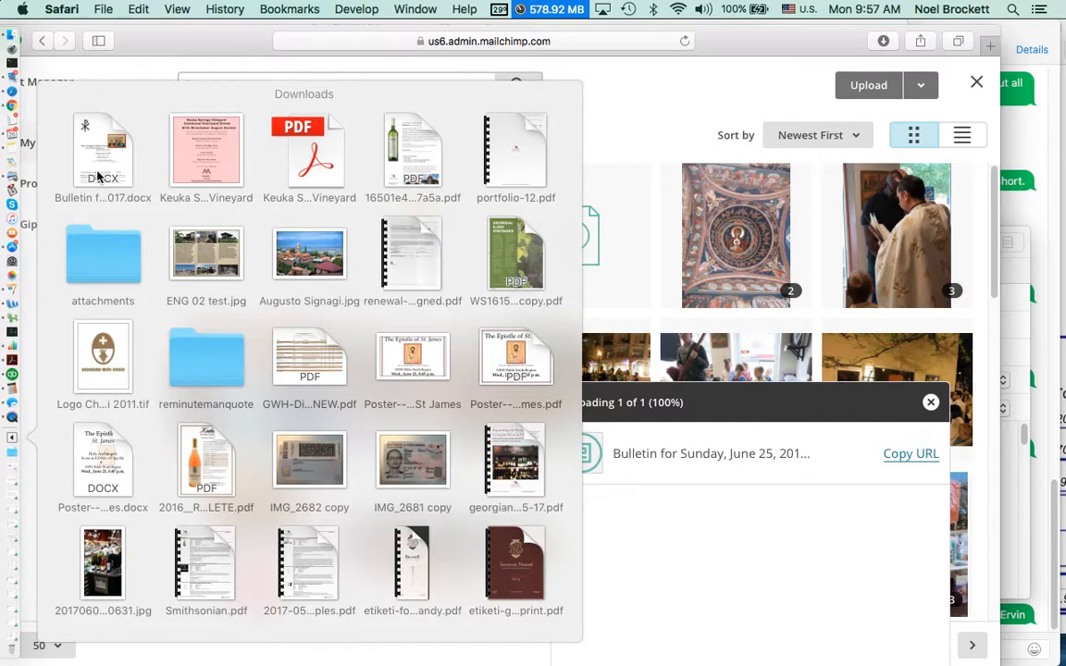
pyautogui.click(96, 165)
pyautogui.moveTo(102, 175); pyautogui.dragTo(965, 286)
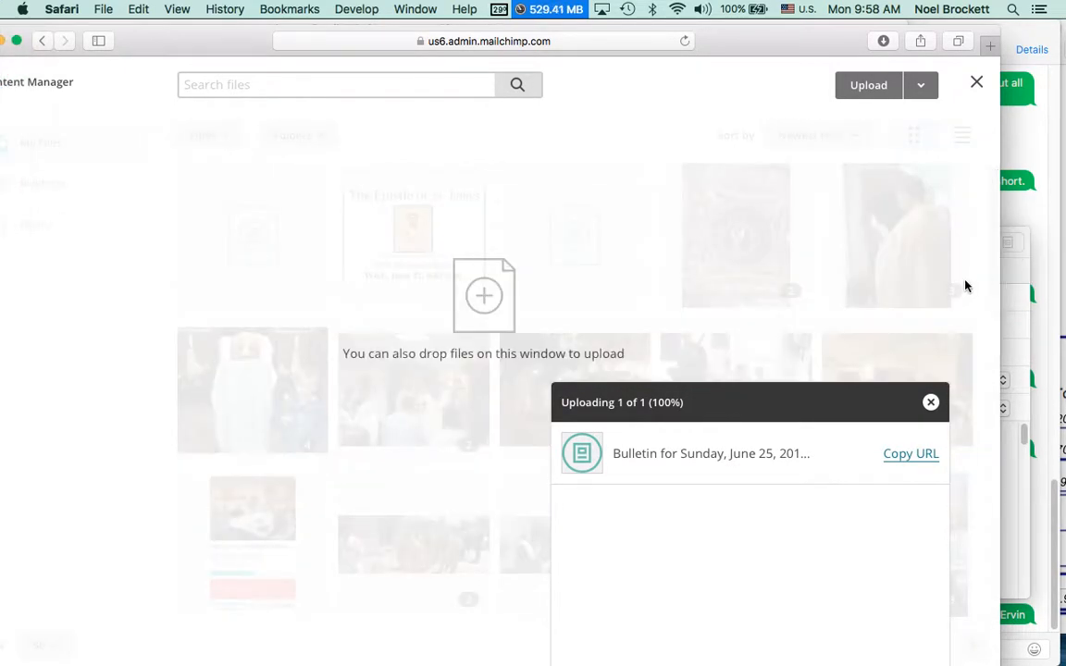
# Leave the Content Manager and save and close the "This Weeks Bulletin" button.
pyautogui.click(931, 404)
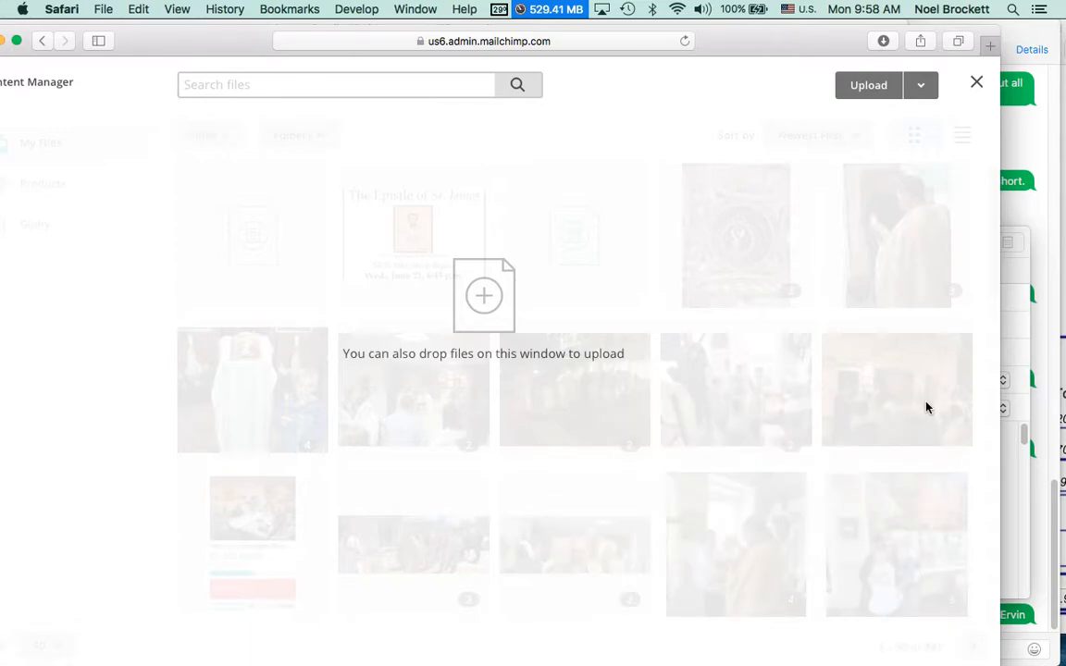
pyautogui.click(976, 86)
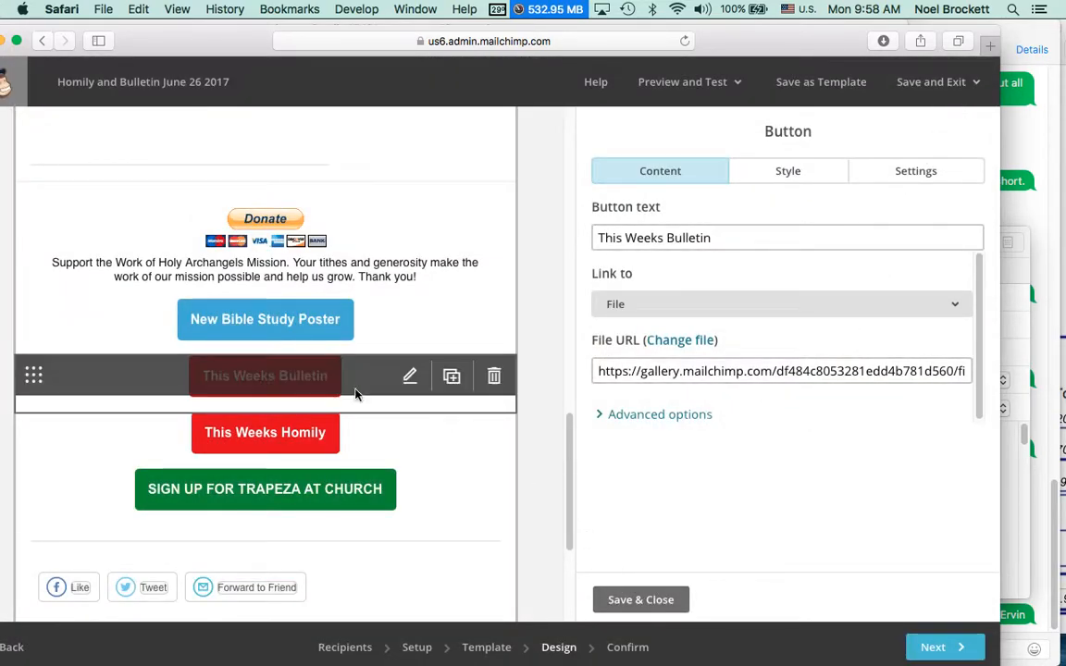
pyautogui.click(651, 601)
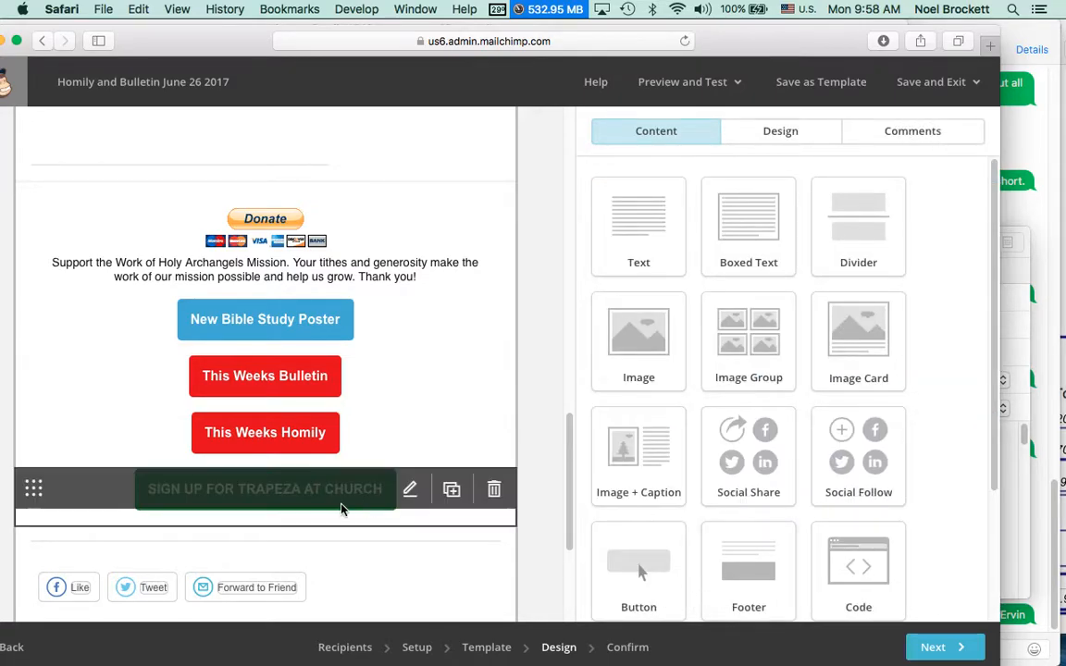
# Link the "This Weeks Homily" button to a file by uploading the homily attachment from the Mail message, and save and close it.
pyautogui.click(265, 433)
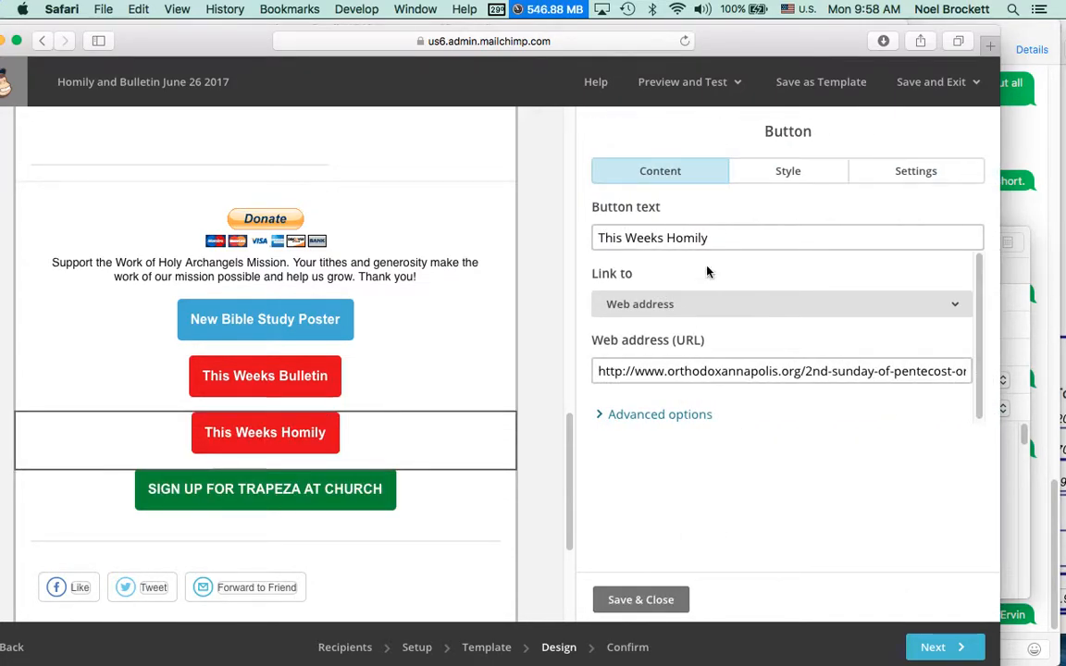
pyautogui.click(870, 312)
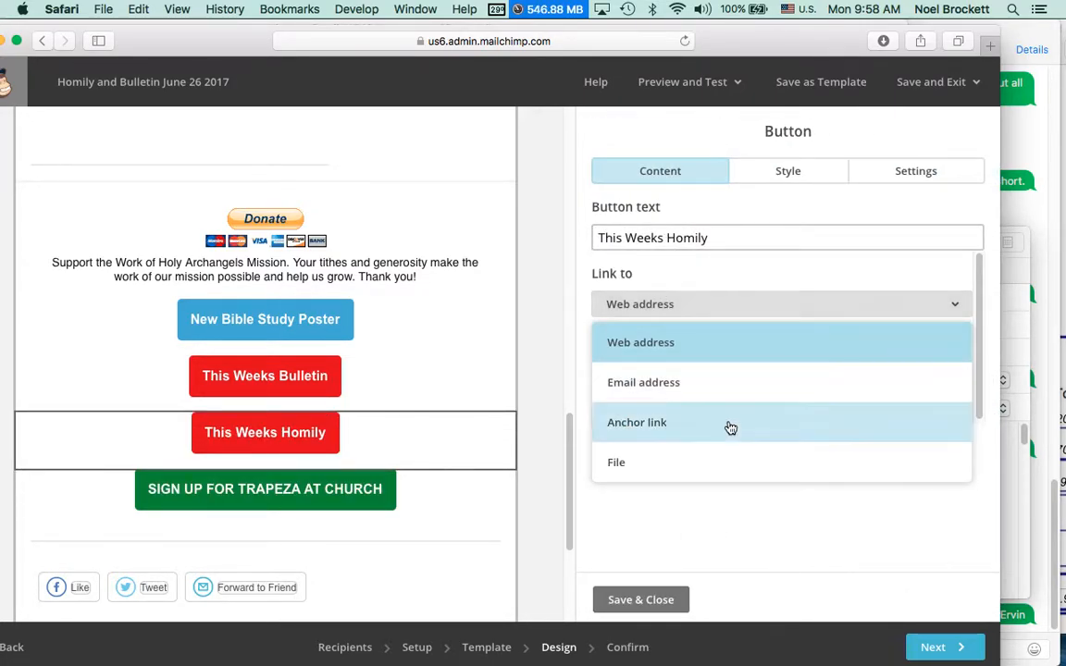
pyautogui.click(676, 469)
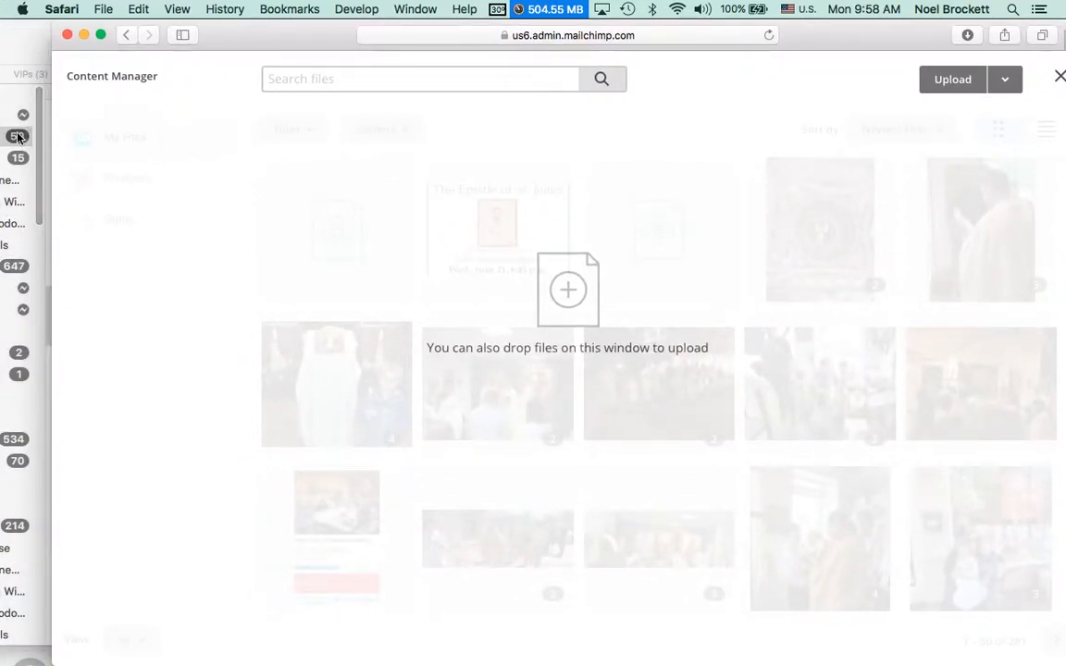
pyautogui.click(31, 156)
pyautogui.moveTo(508, 587); pyautogui.dragTo(969, 481)
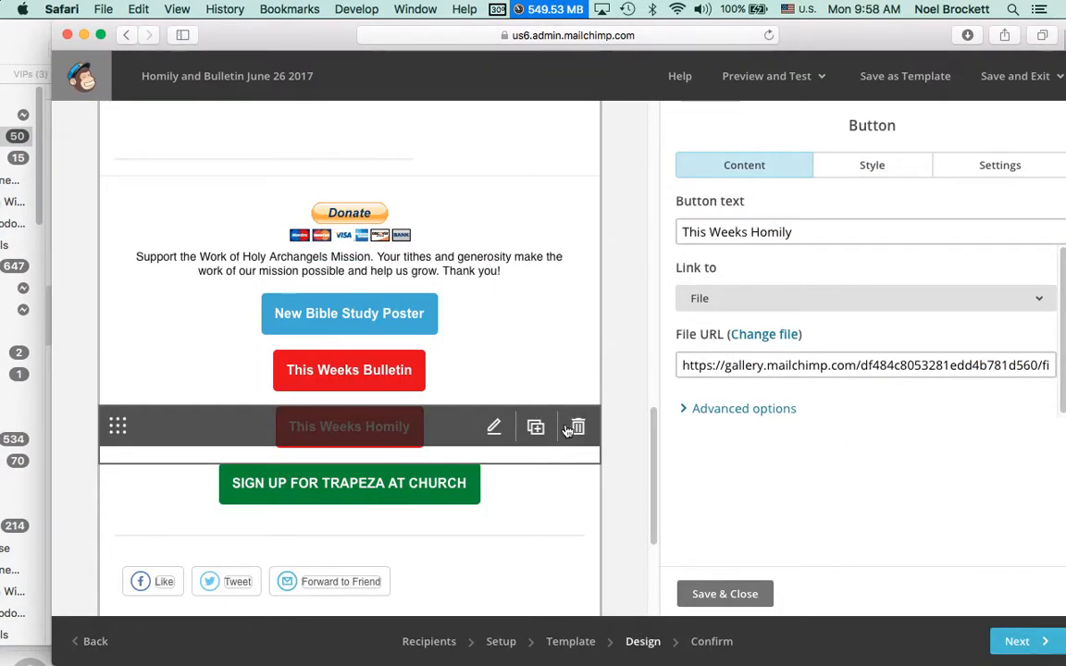
pyautogui.click(711, 595)
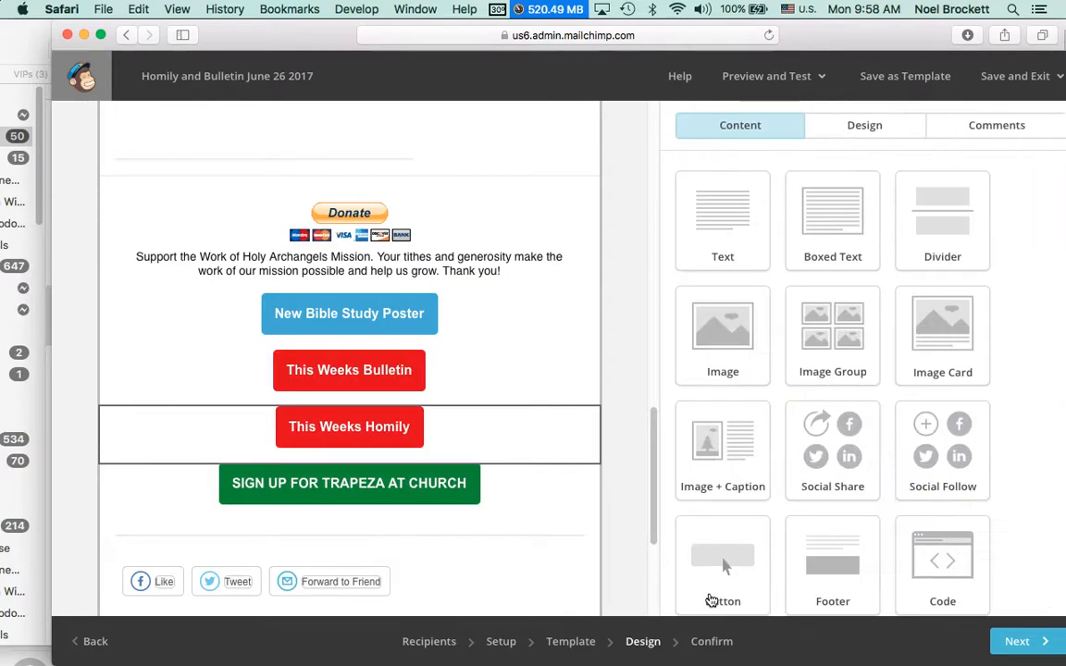
# Open the campaign's preheader text block, check the source message in Mail, and return to the campaign in Safari.
pyautogui.scroll(10, 442, 531)
pyautogui.scroll(10, 446, 534)
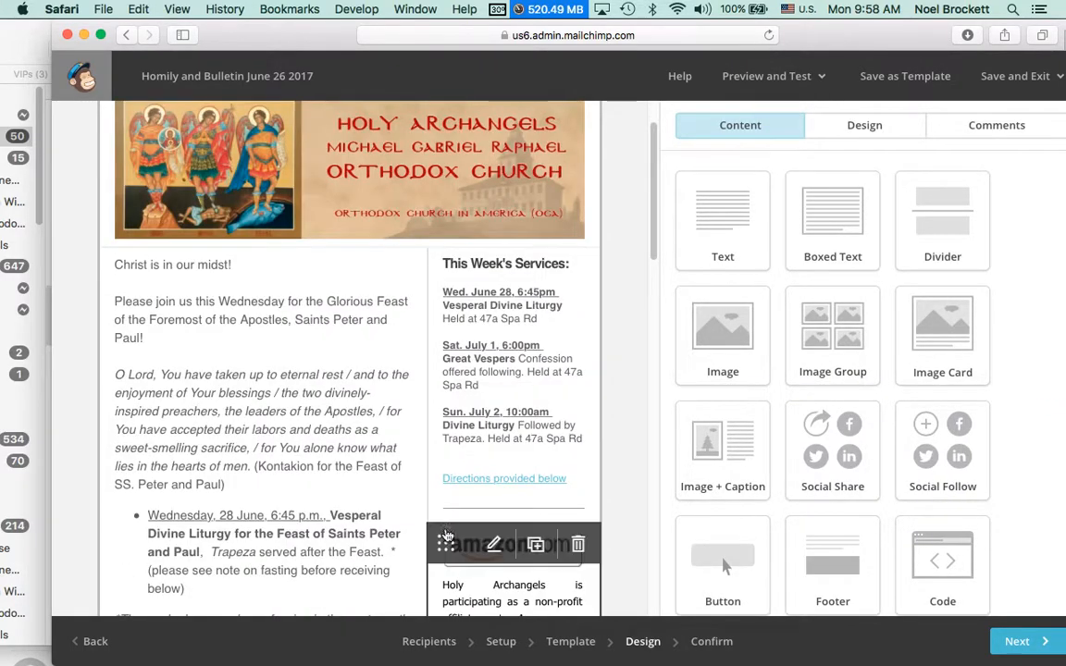
pyautogui.scroll(3, 445, 534)
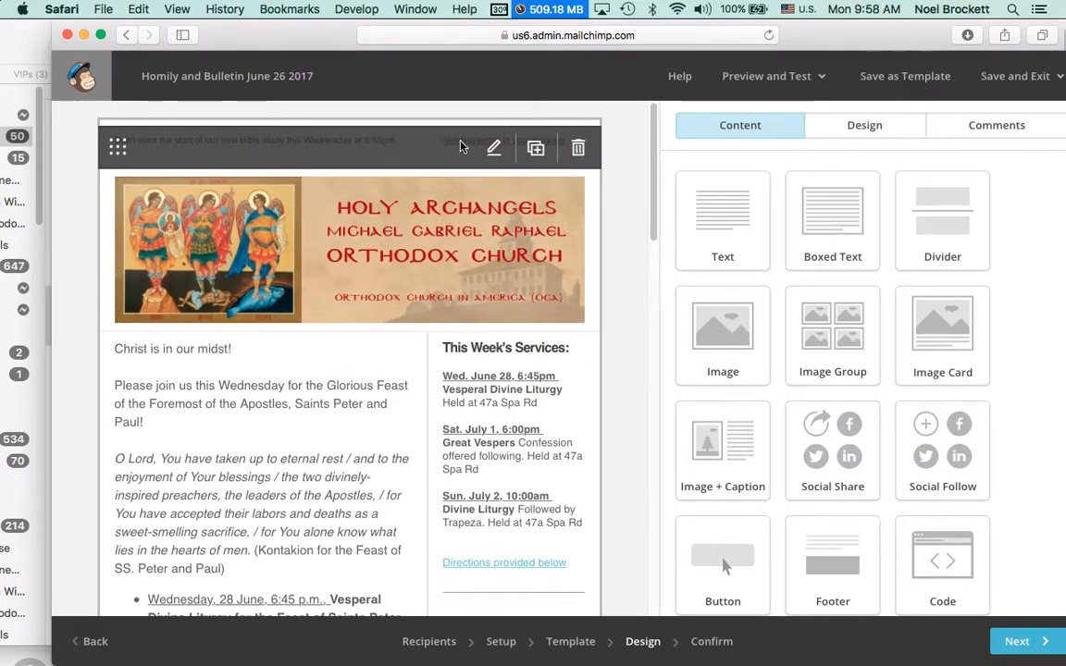
pyautogui.click(493, 151)
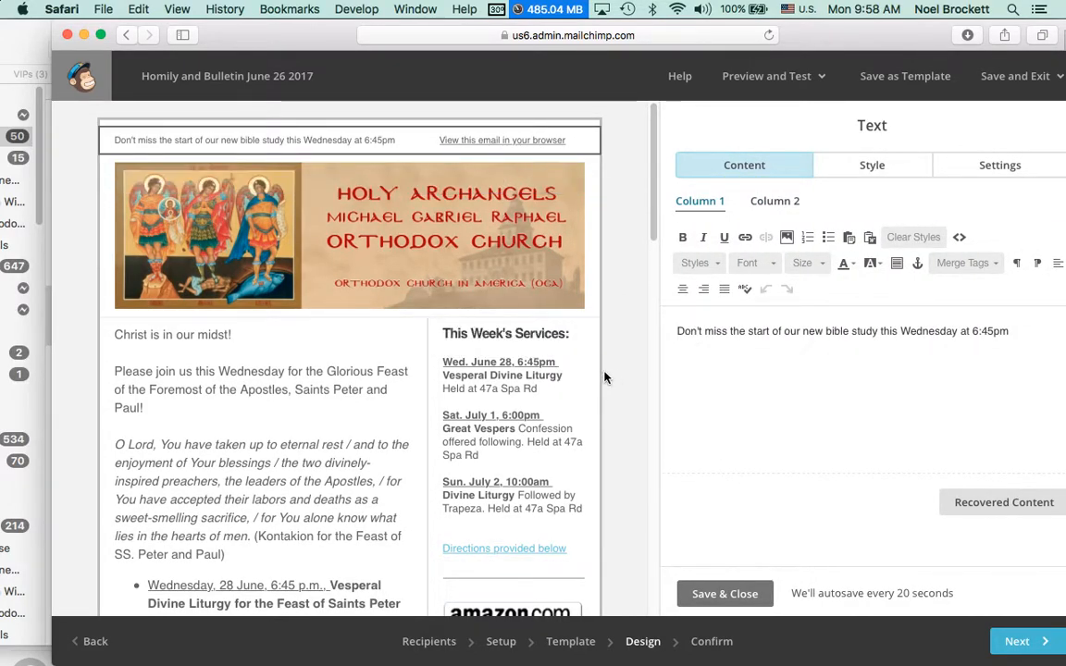
pyautogui.click(17, 37)
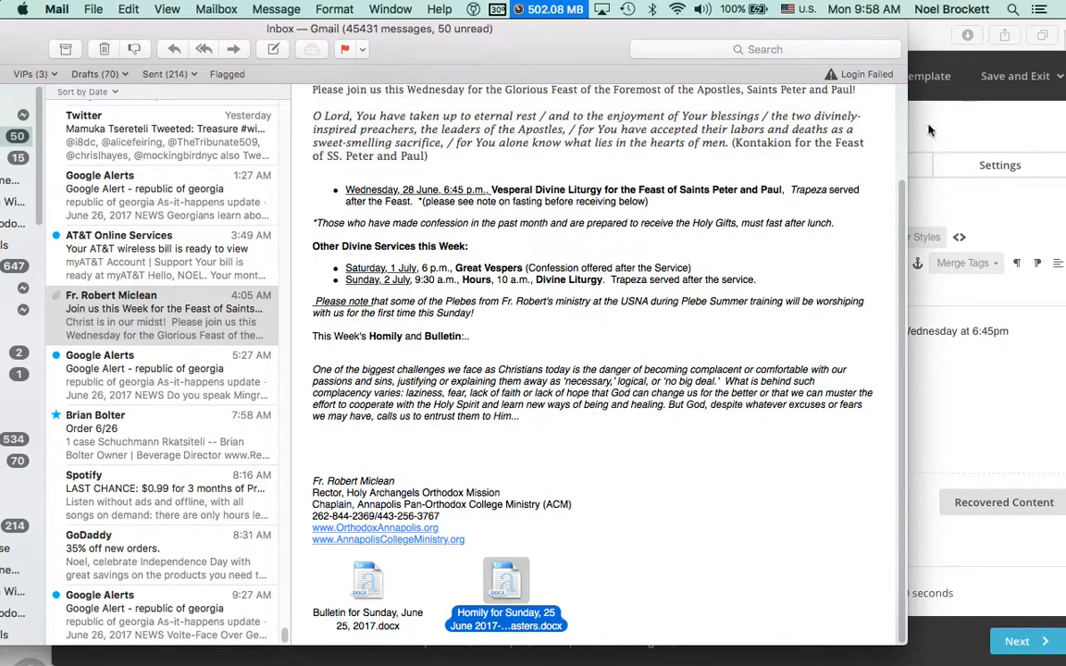
pyautogui.click(933, 42)
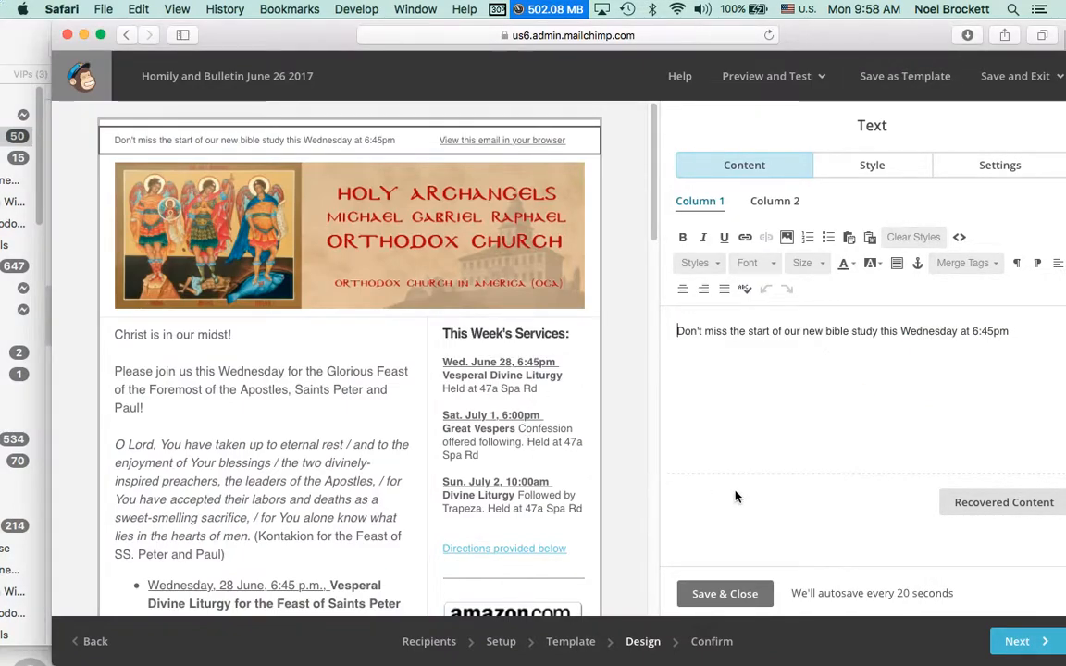
# Replace the preheader with the body sentence beginning "Please join us this Wednesday for the Glorious Feast" and save and close it.
pyautogui.click(281, 404)
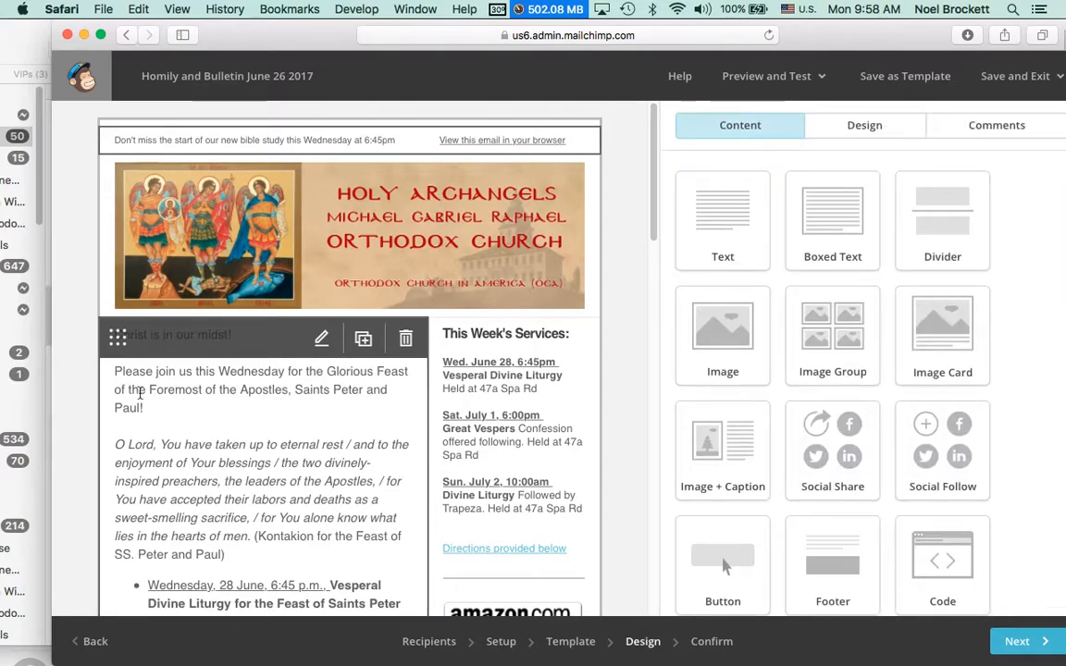
pyautogui.moveTo(680, 336); pyautogui.dragTo(838, 349)
pyautogui.press('super+c')
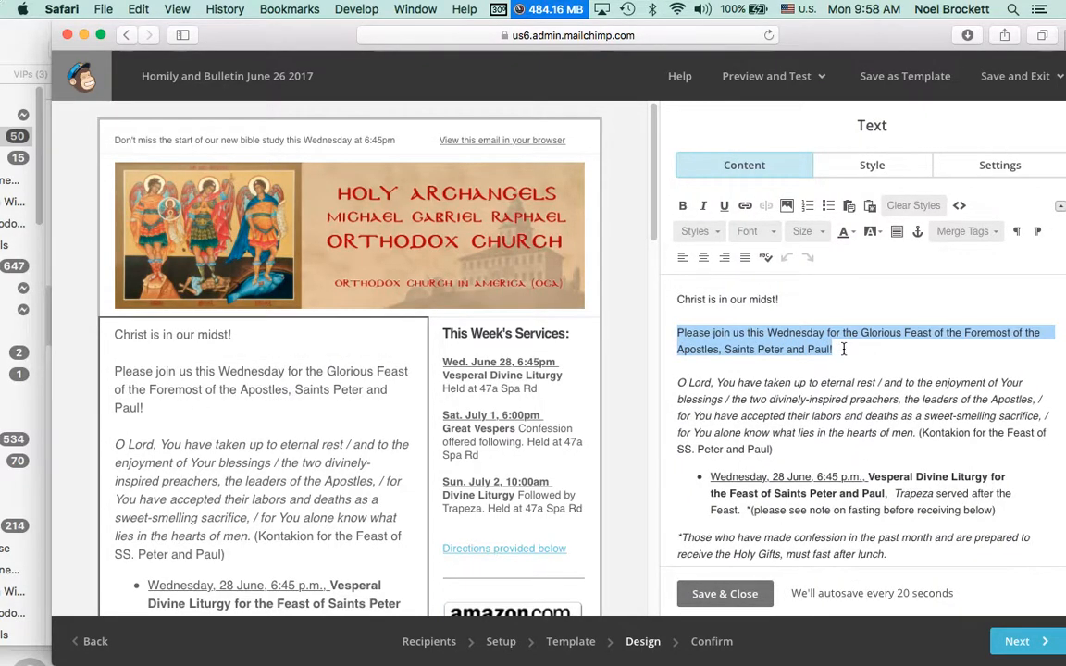
pyautogui.click(310, 129)
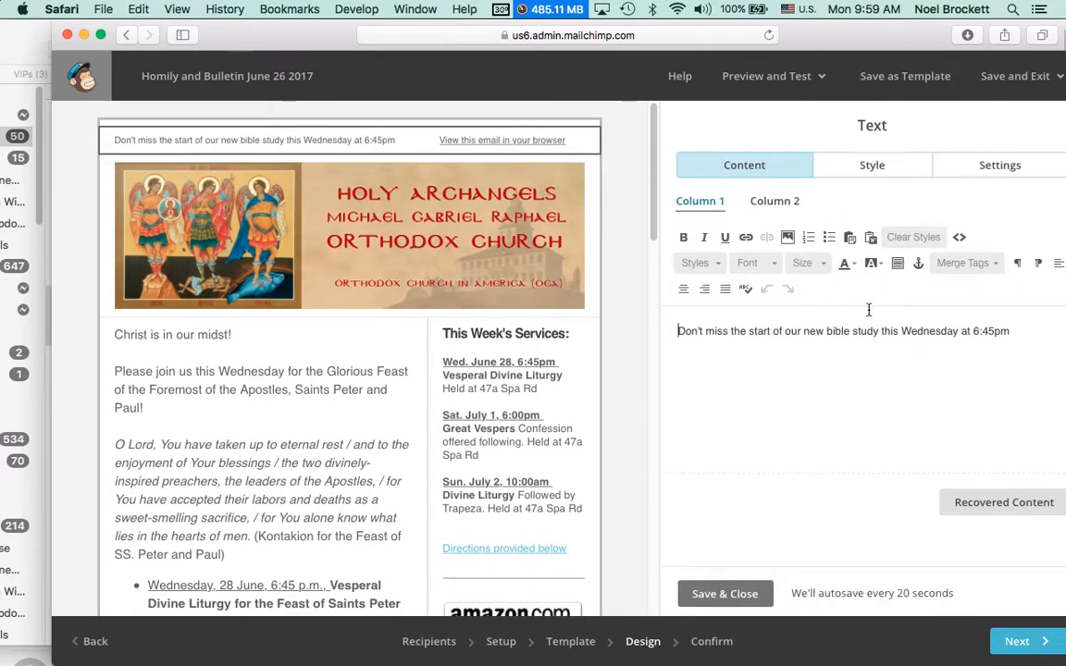
pyautogui.tripleClick(816, 333)
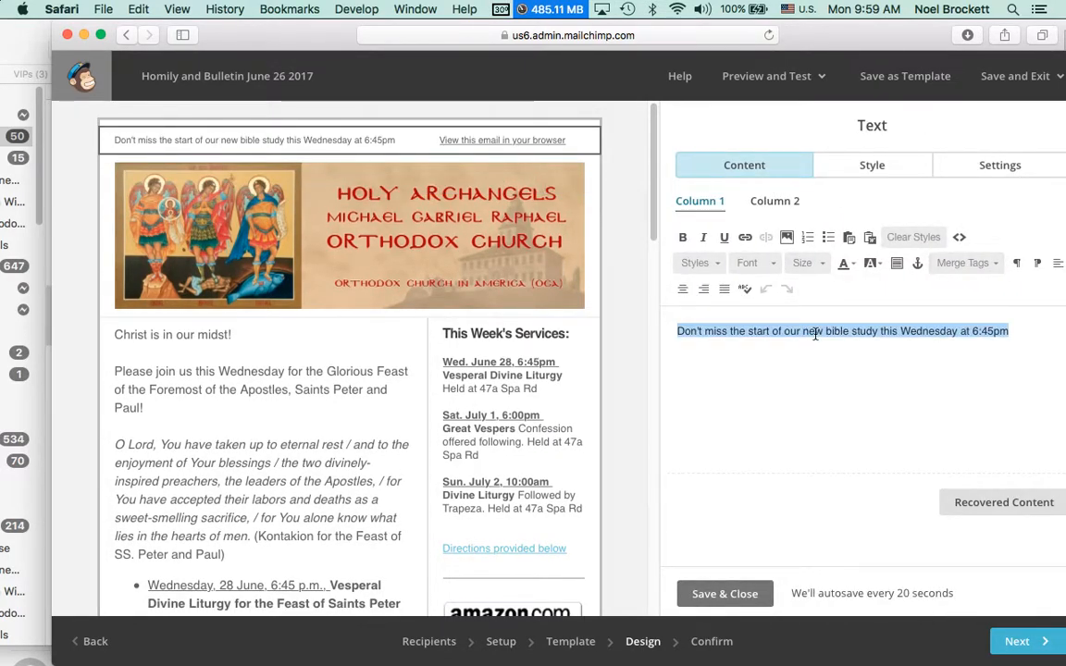
pyautogui.press('super+v')
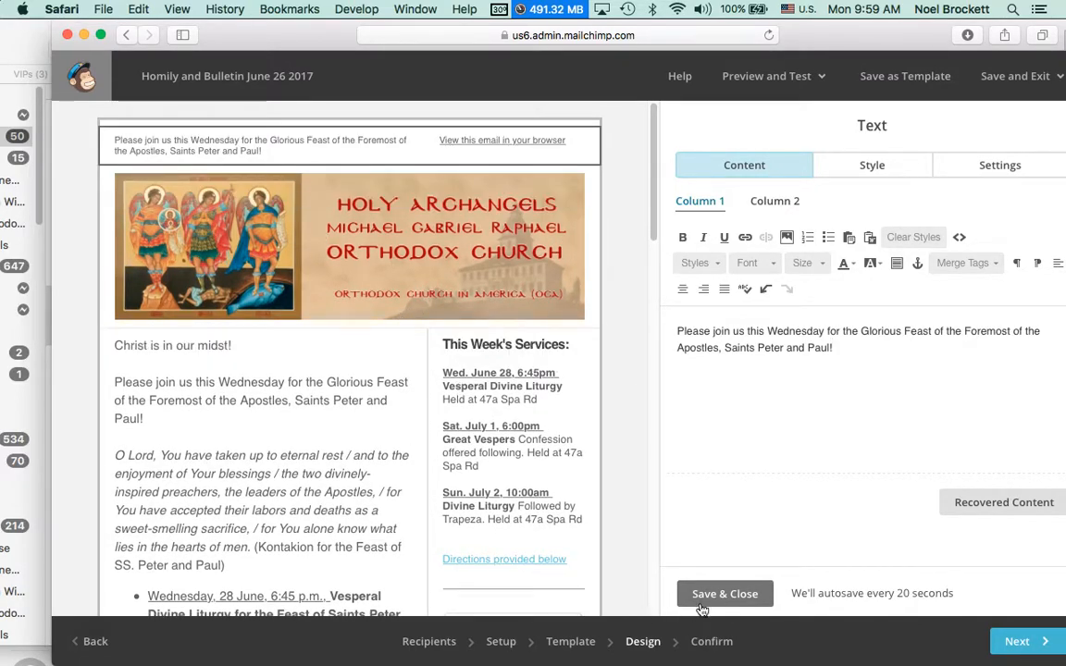
pyautogui.scroll(-5, 315, 370)
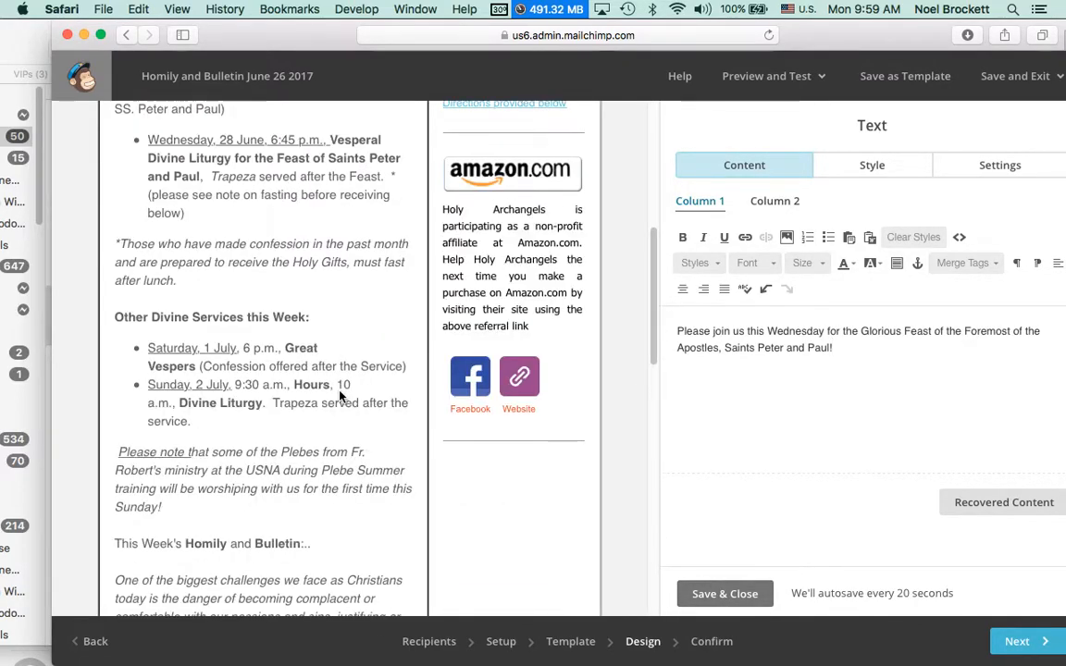
pyautogui.scroll(-5, 340, 396)
pyautogui.scroll(5, 340, 396)
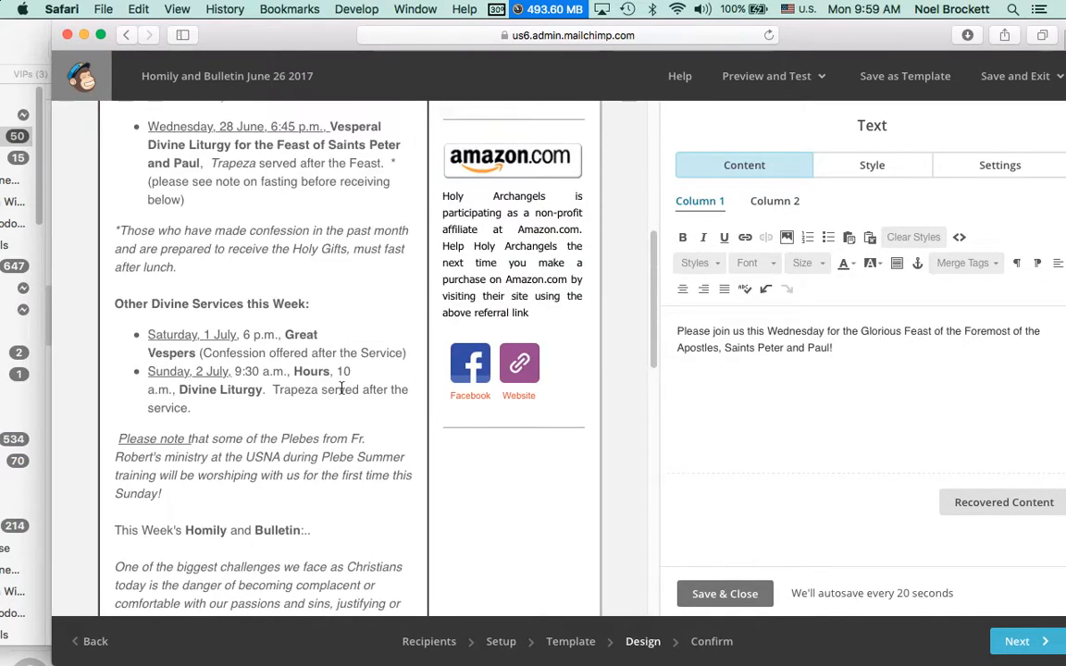
pyautogui.scroll(5, 341, 388)
pyautogui.click(724, 593)
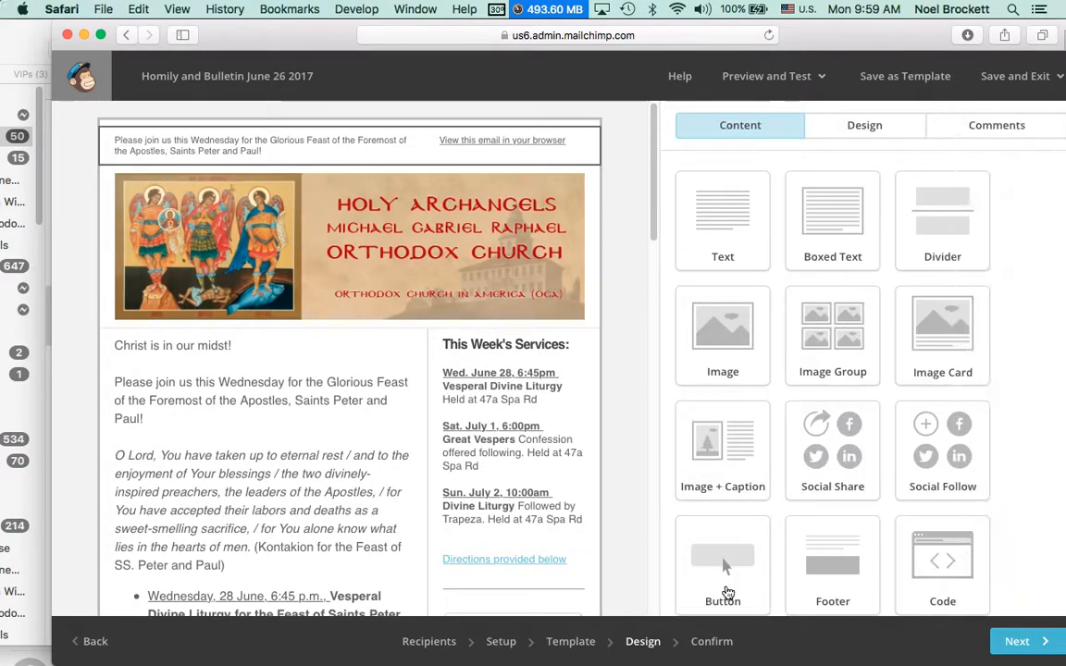
# Look over the edited design, enter preview mode, and read through the desktop preview down to the button links.
pyautogui.moveTo(566, 428)
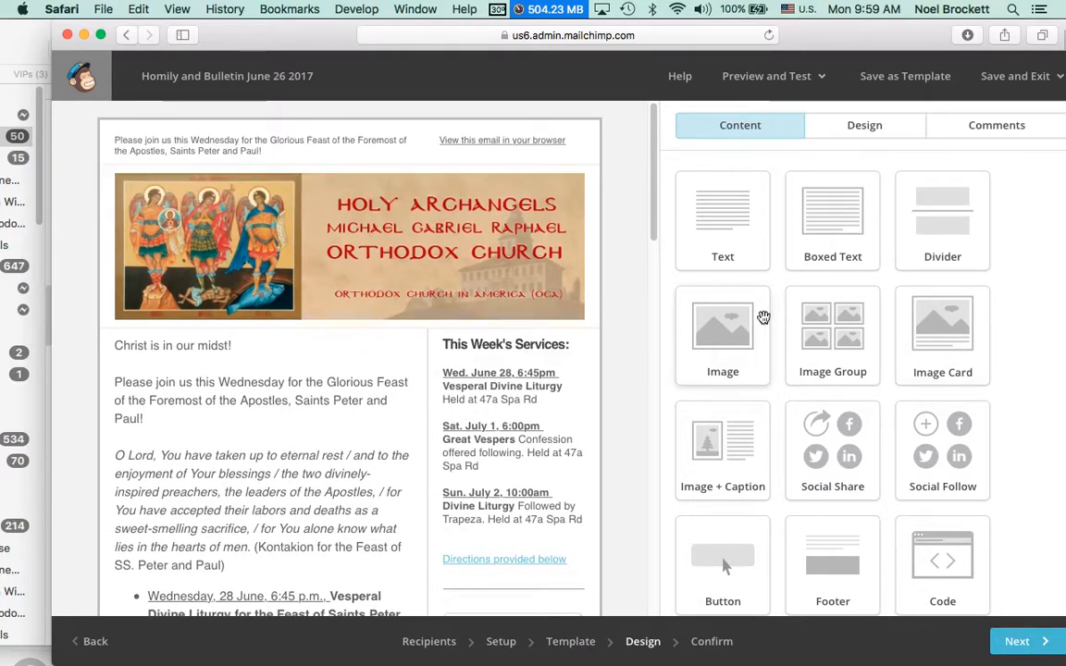
pyautogui.scroll(-10, 370, 417)
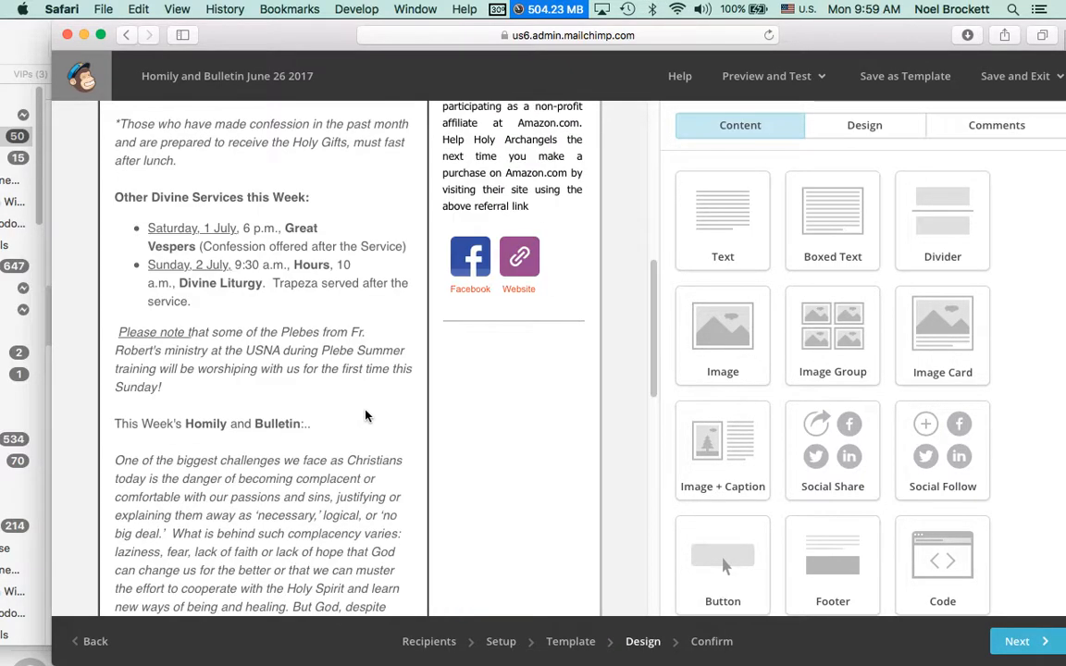
pyautogui.scroll(-5, 365, 417)
pyautogui.scroll(15, 365, 417)
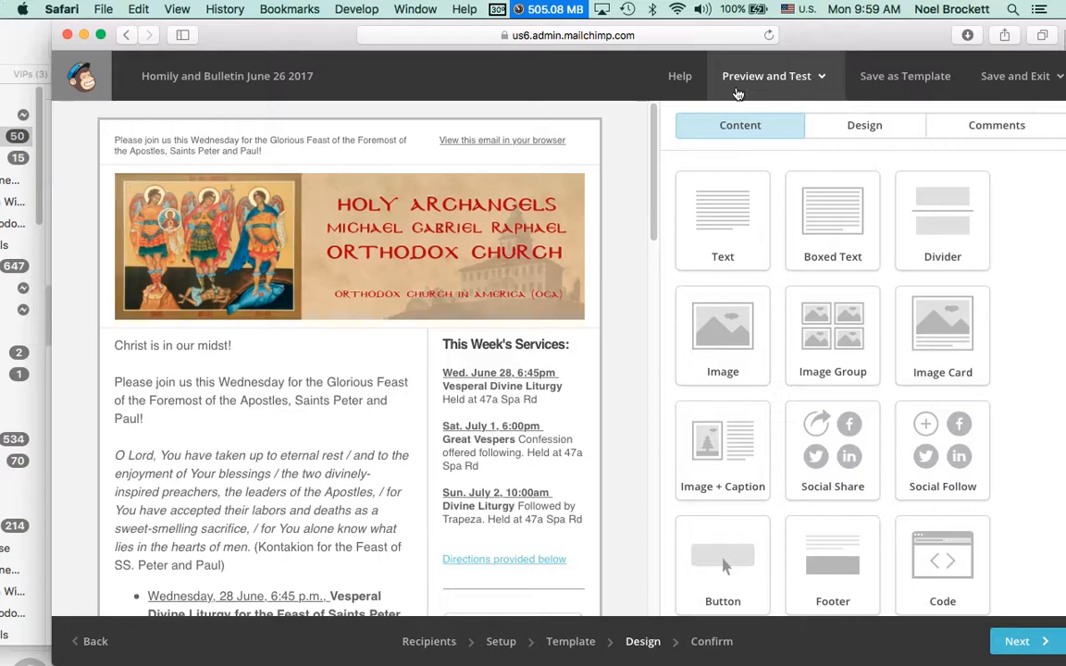
pyautogui.click(818, 85)
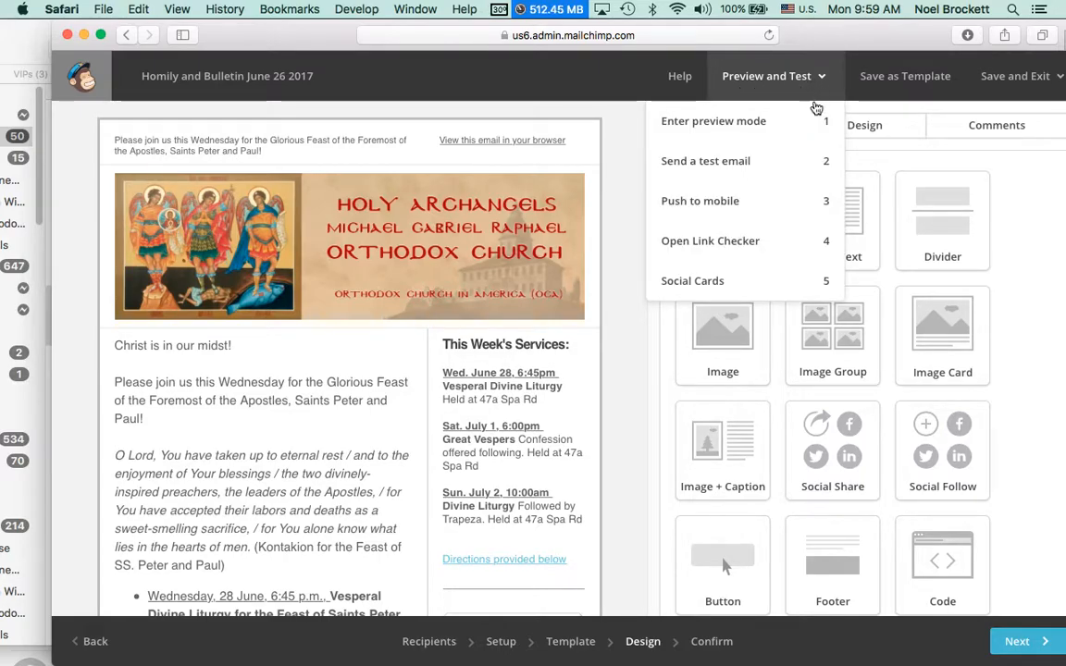
pyautogui.click(804, 136)
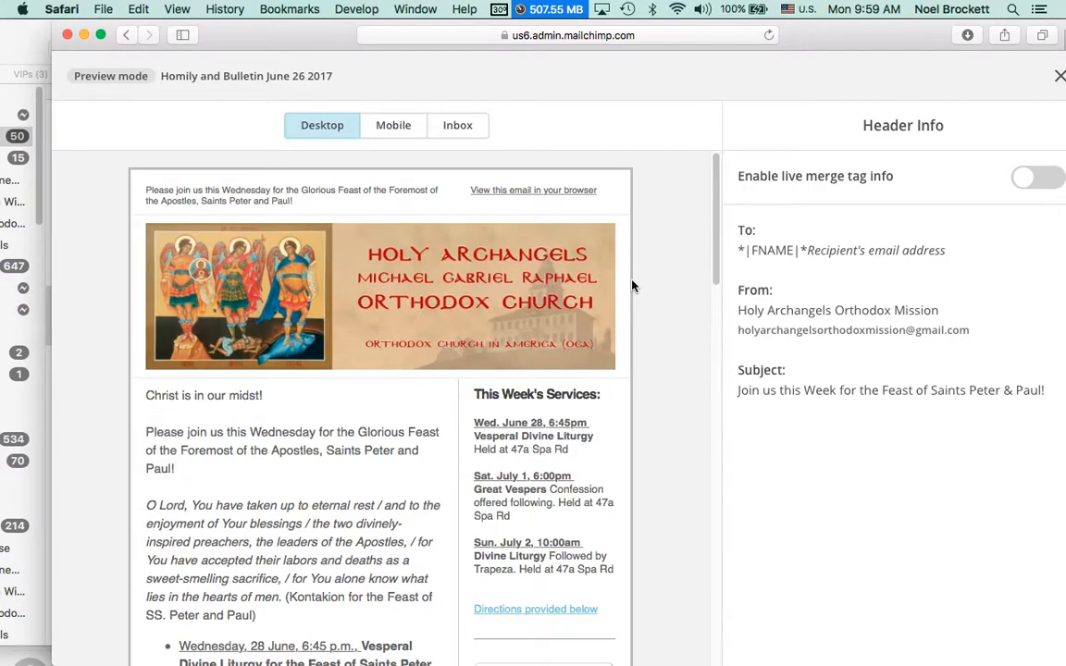
pyautogui.scroll(-15, 369, 358)
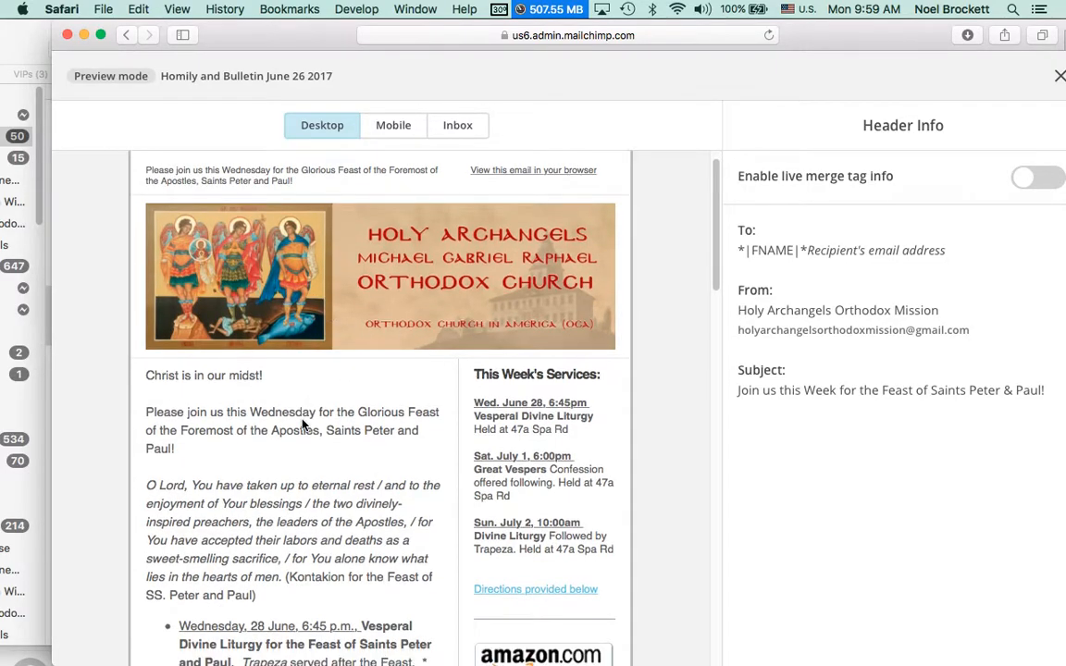
pyautogui.scroll(15, 302, 416)
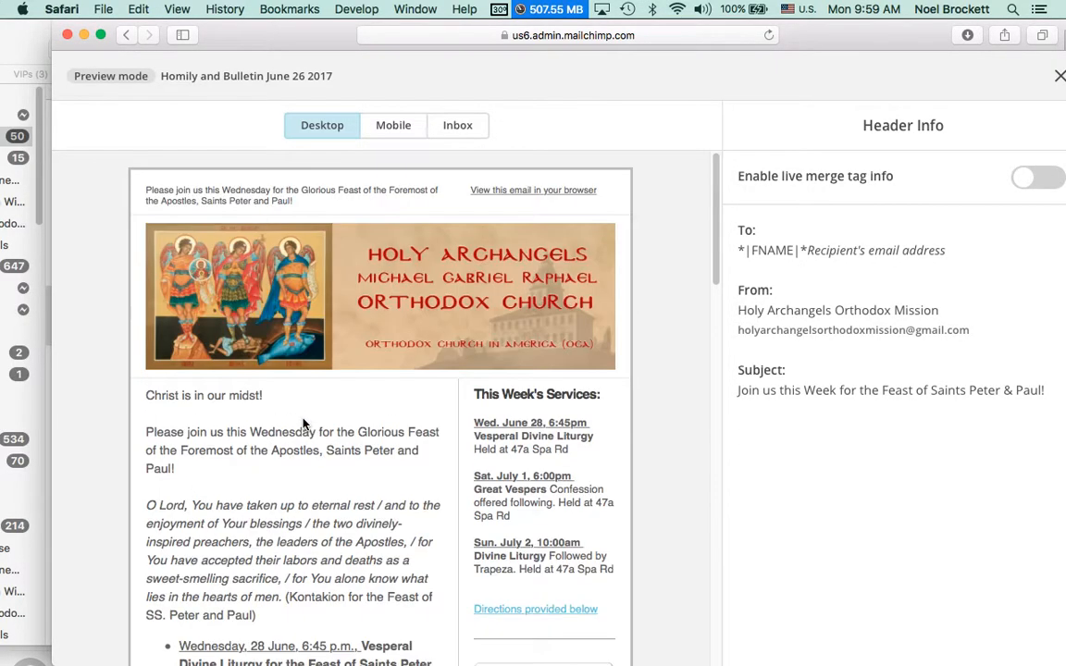
pyautogui.scroll(-3, 301, 407)
pyautogui.scroll(-10, 302, 410)
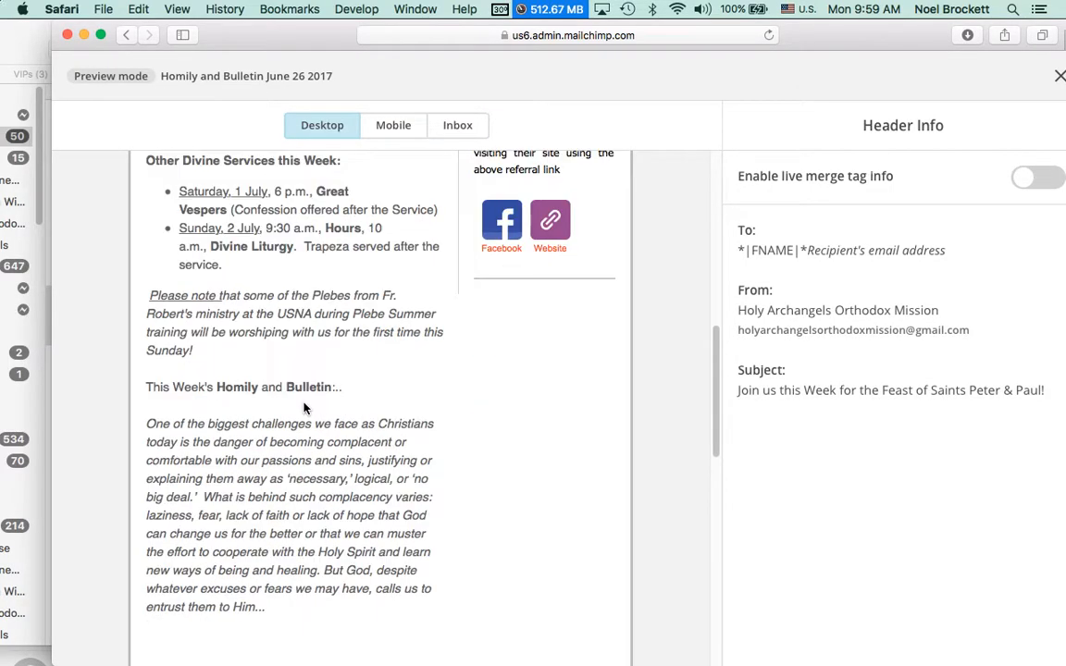
pyautogui.scroll(-1, 406, 506)
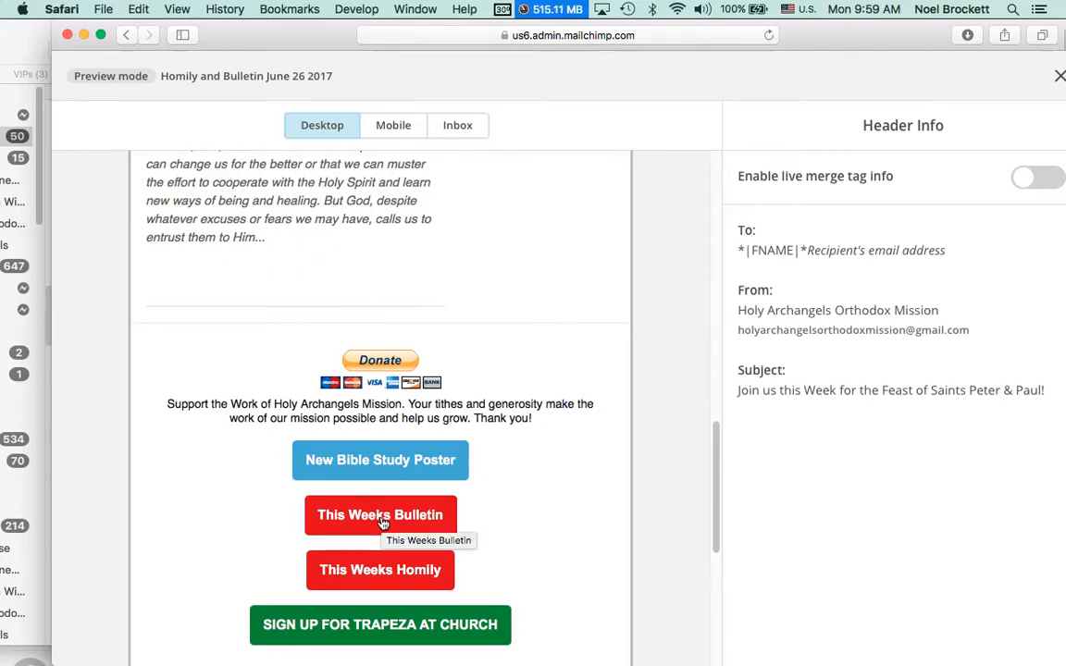
# Test the "This Weeks Bulletin" link from the preview, check the Downloads folder for the file, and close the blank browser tab.
pyautogui.click(382, 516)
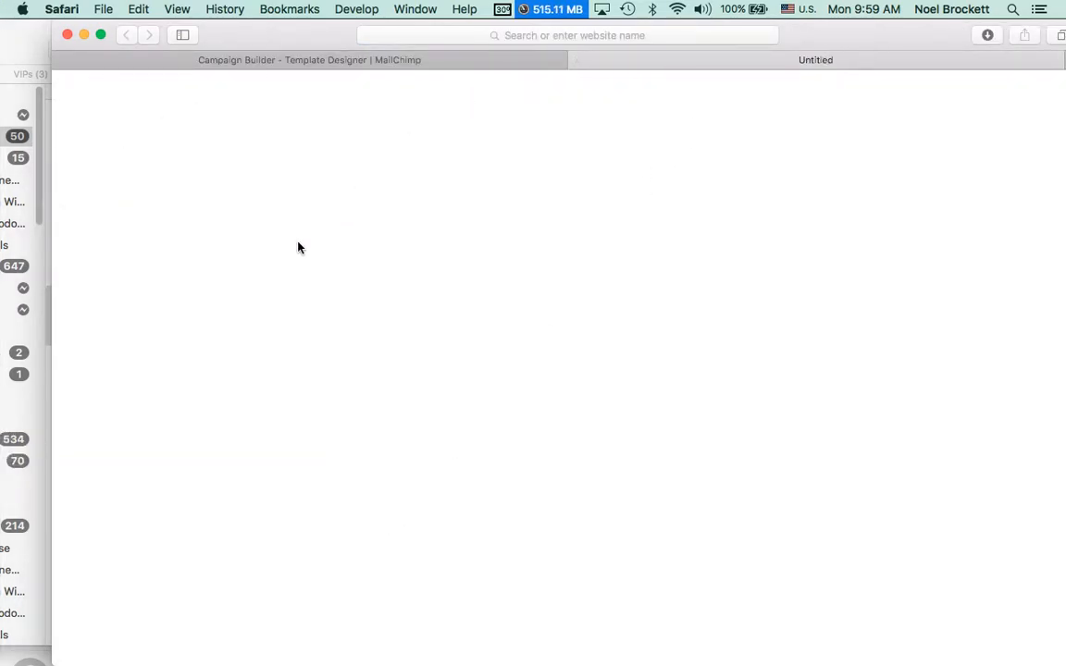
pyautogui.moveTo(2, 477)
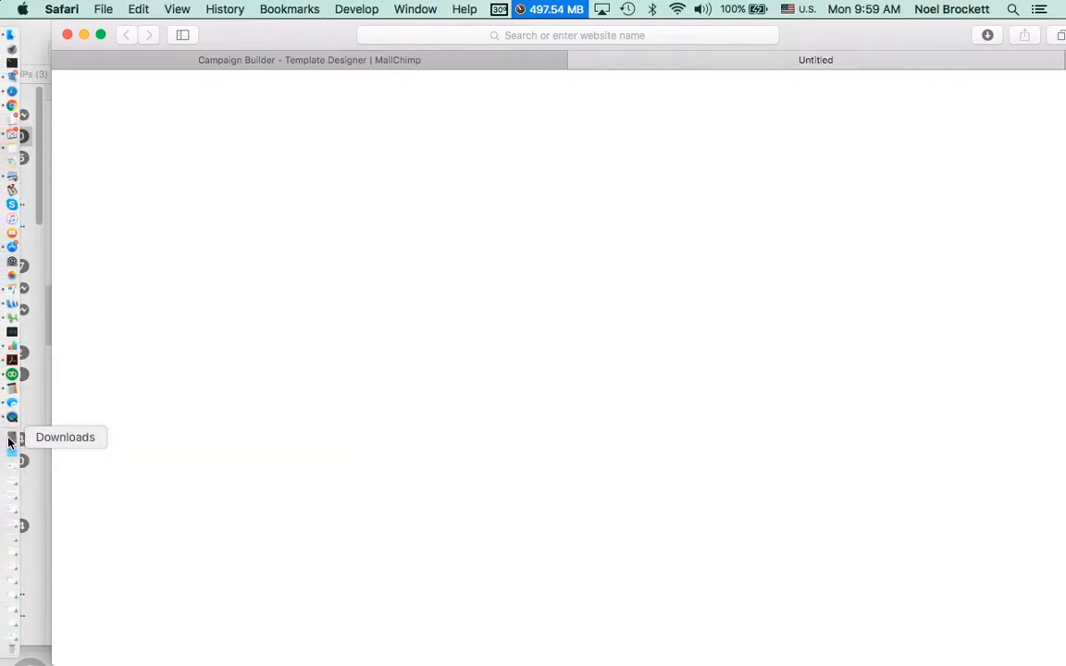
pyautogui.click(9, 443)
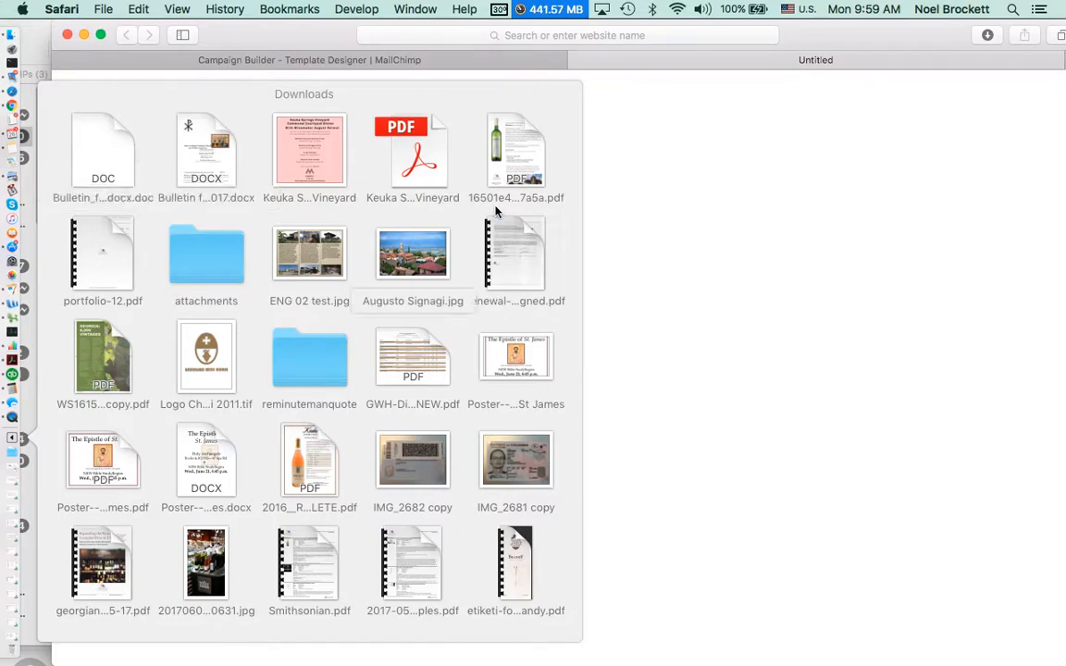
pyautogui.click(735, 206)
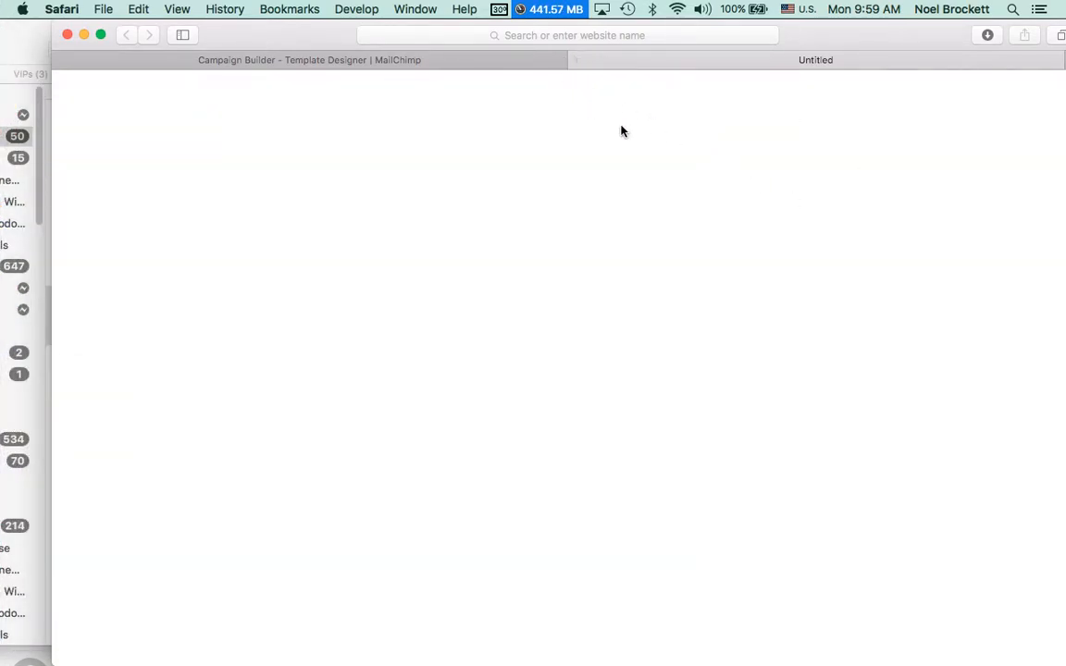
pyautogui.click(576, 61)
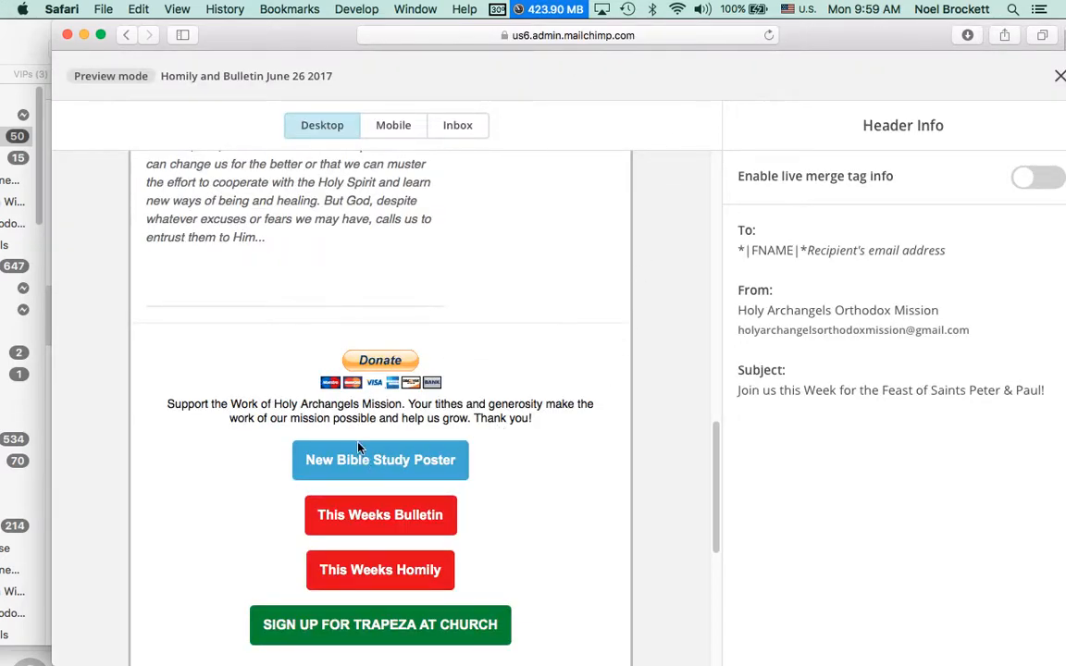
# Check the remaining buttons in the desktop preview and exit preview mode.
pyautogui.scroll(-3, 358, 465)
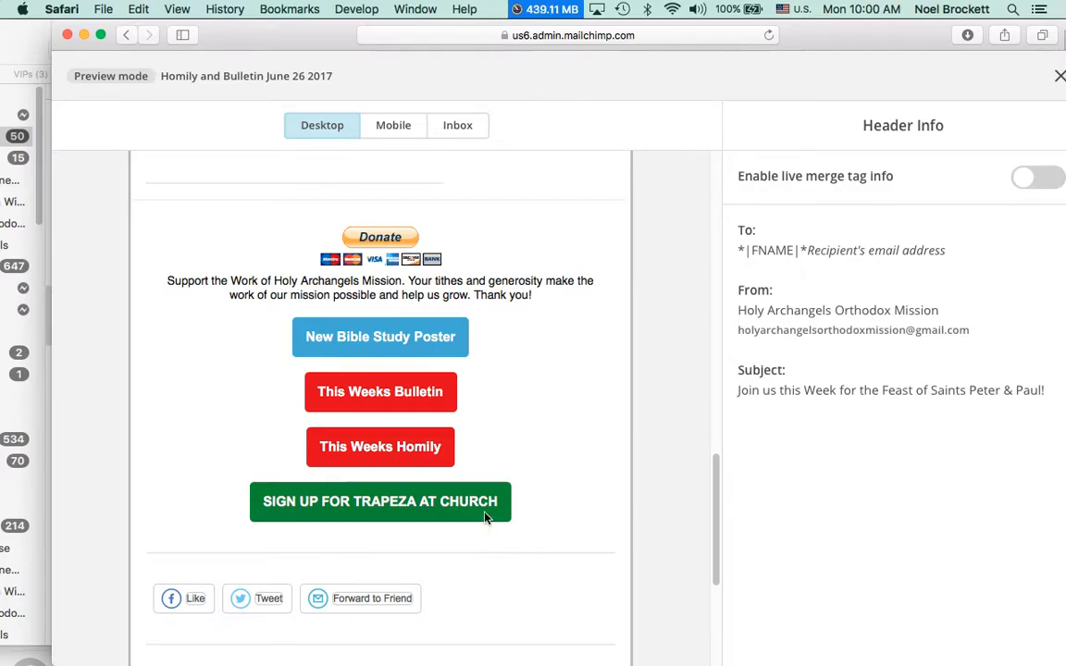
pyautogui.scroll(7, 518, 495)
pyautogui.scroll(10, 541, 476)
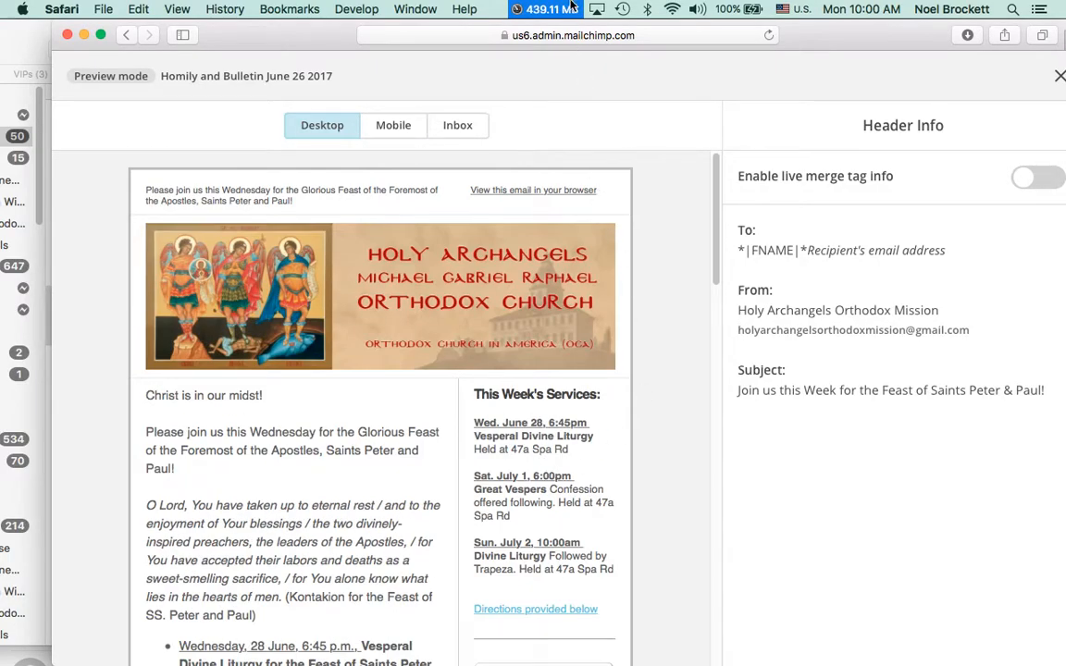
pyautogui.moveTo(289, 32); pyautogui.dragTo(239, 31)
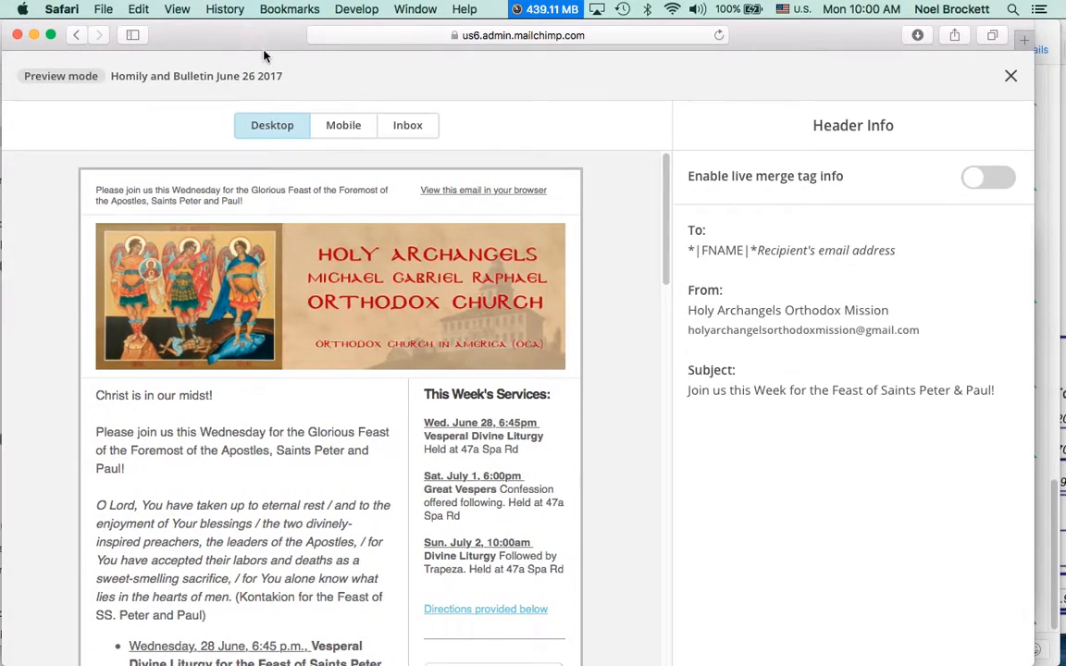
pyautogui.click(1008, 79)
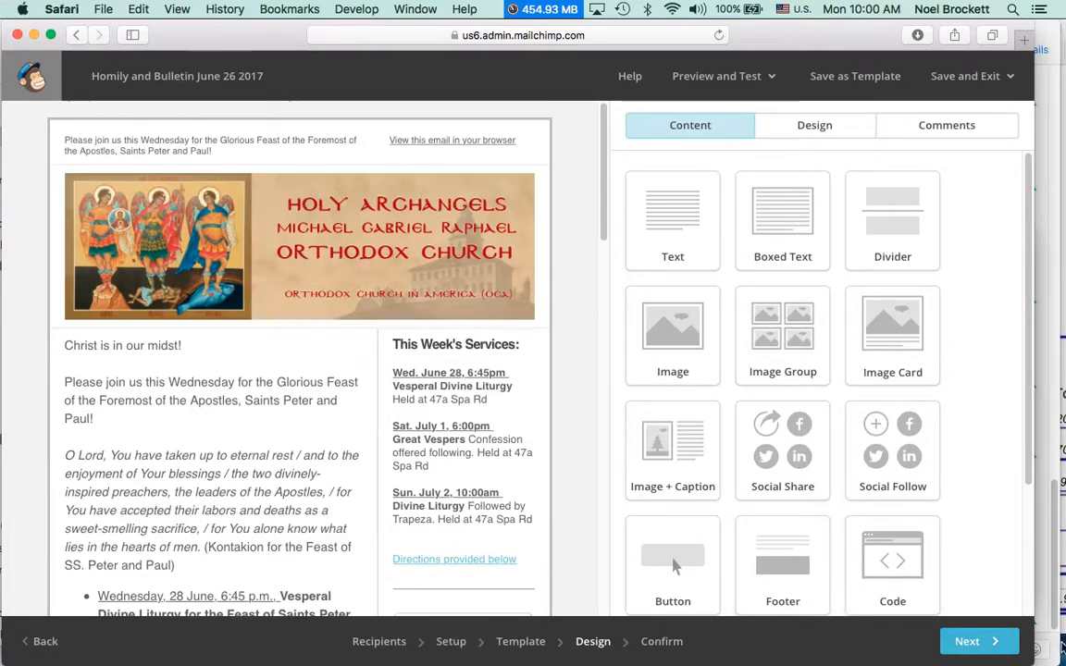
# Proceed to the Confirm stage and review the campaign's pre-send checklist through the Social Cards section.
pyautogui.click(973, 644)
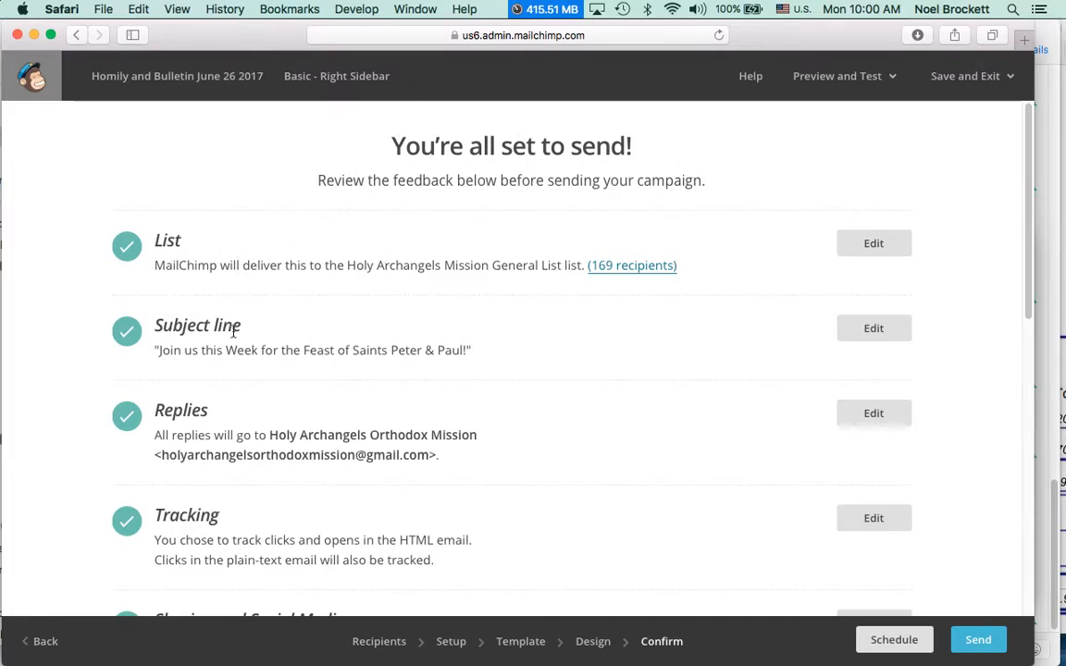
pyautogui.scroll(-1, 384, 411)
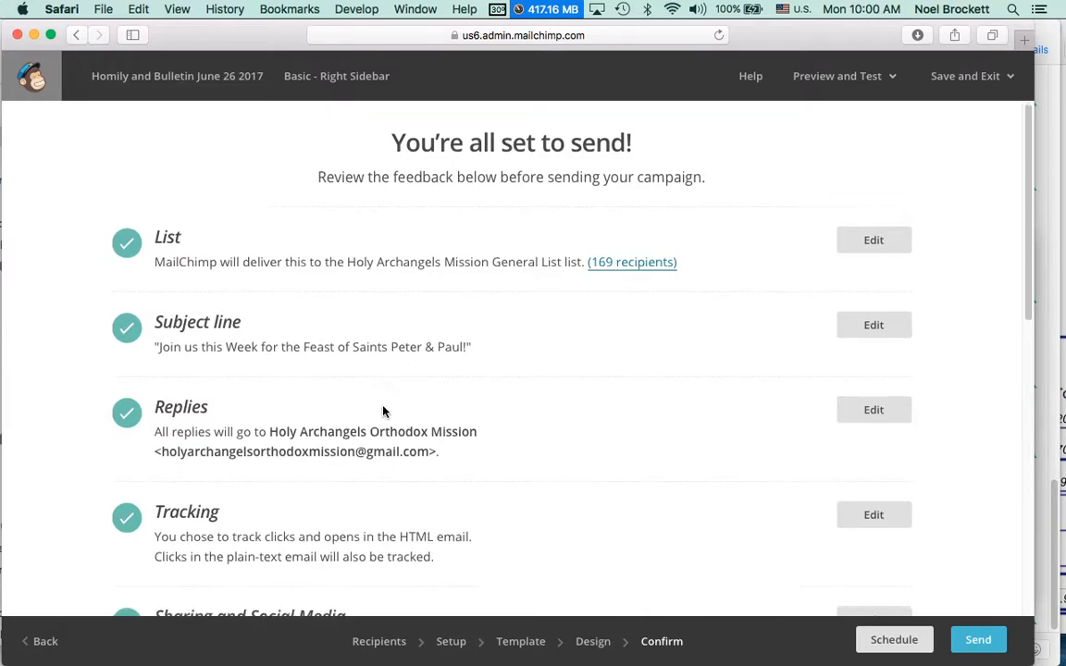
pyautogui.scroll(-8, 384, 411)
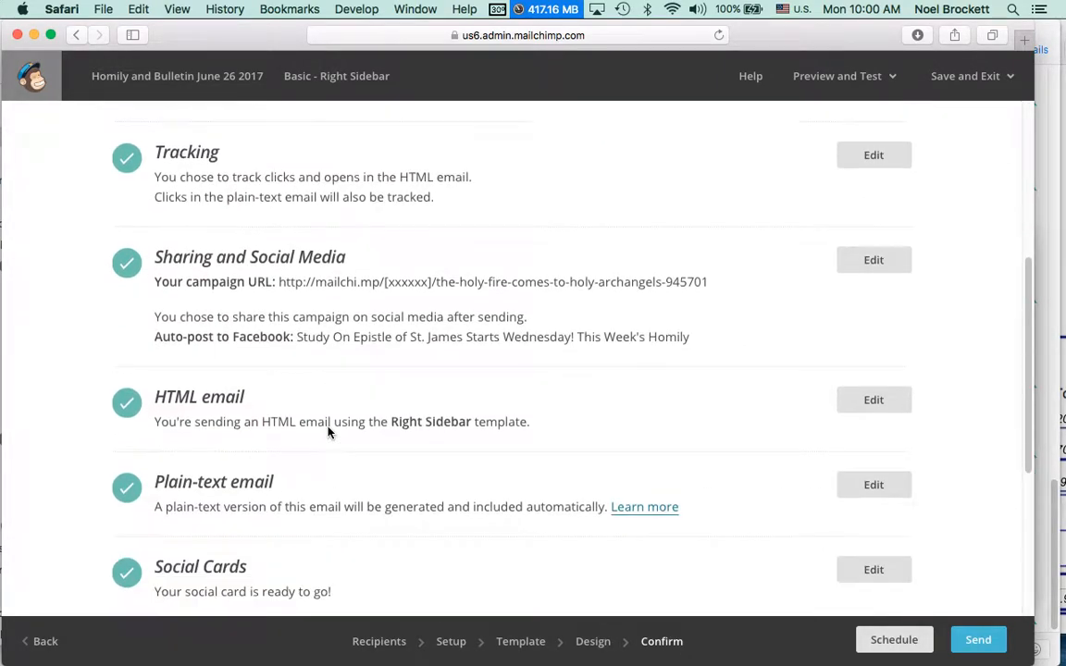
pyautogui.scroll(-6, 329, 431)
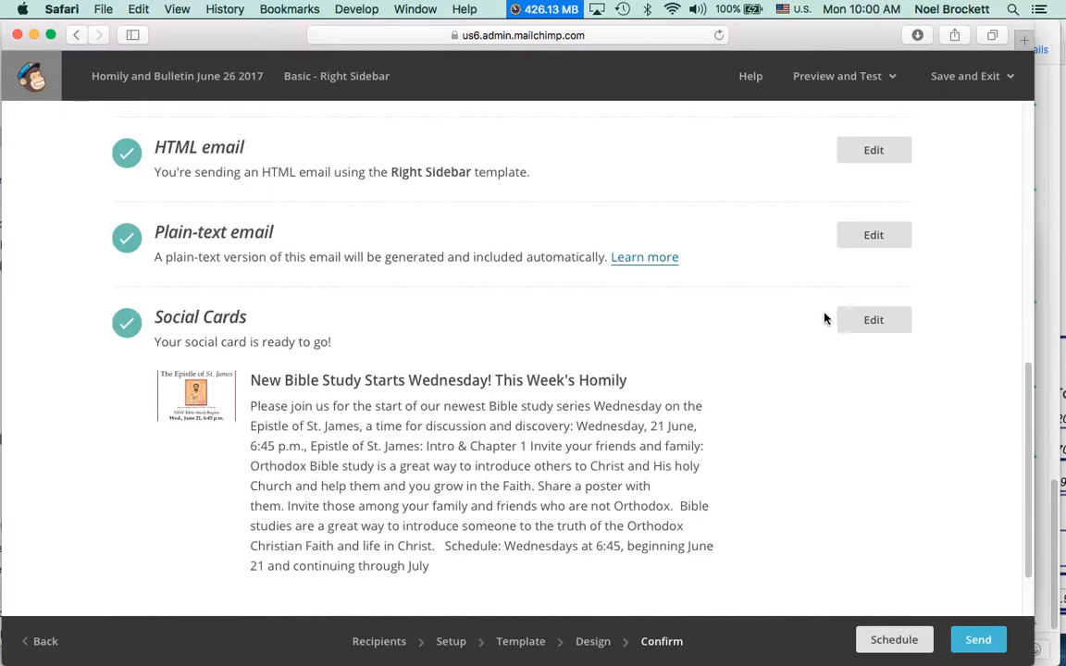
# Turn off customized social cards for the campaign and close the Social Cards settings.
pyautogui.click(864, 322)
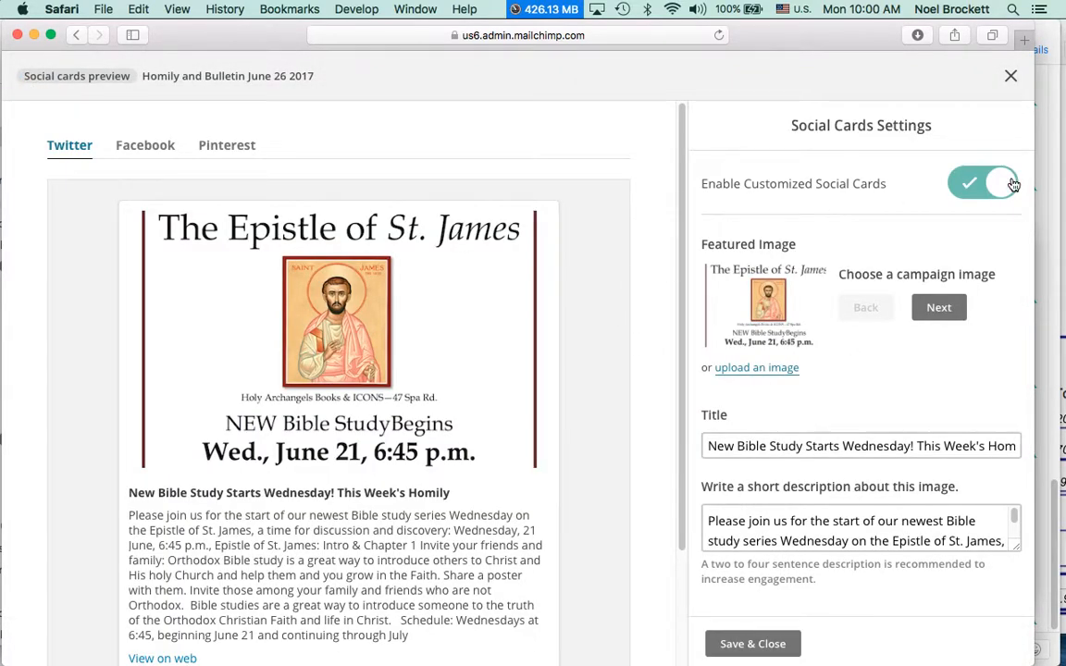
pyautogui.click(1001, 182)
pyautogui.click(1010, 78)
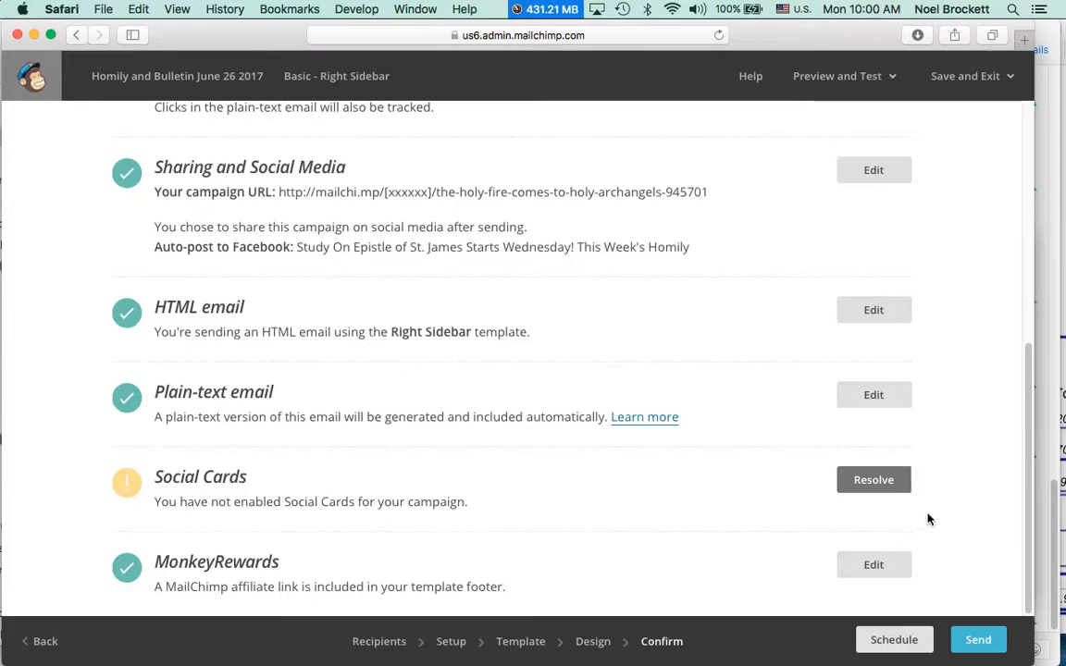
# Send the campaign immediately to the Holy Archangels Mission General List and return to the Campaigns list.
pyautogui.click(991, 643)
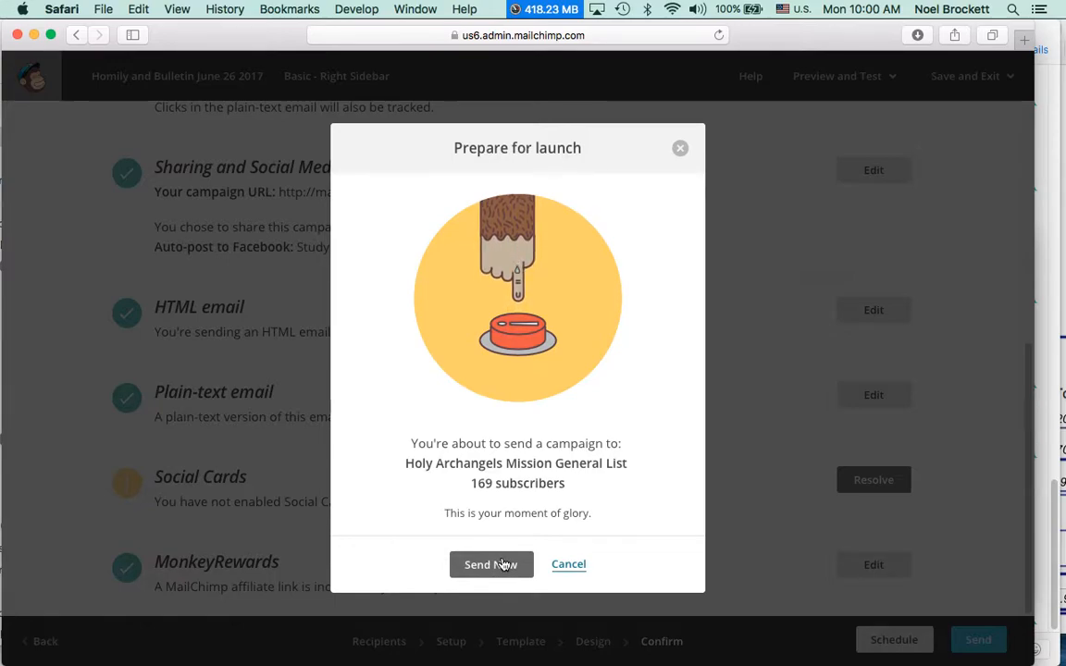
pyautogui.click(505, 566)
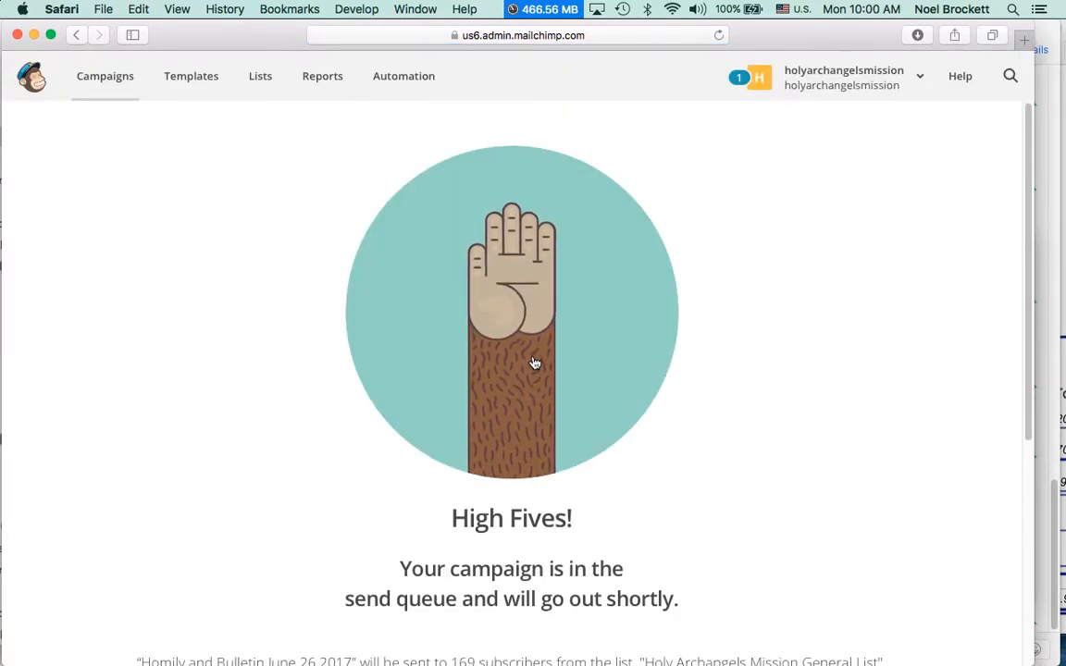
pyautogui.scroll(-2, 561, 396)
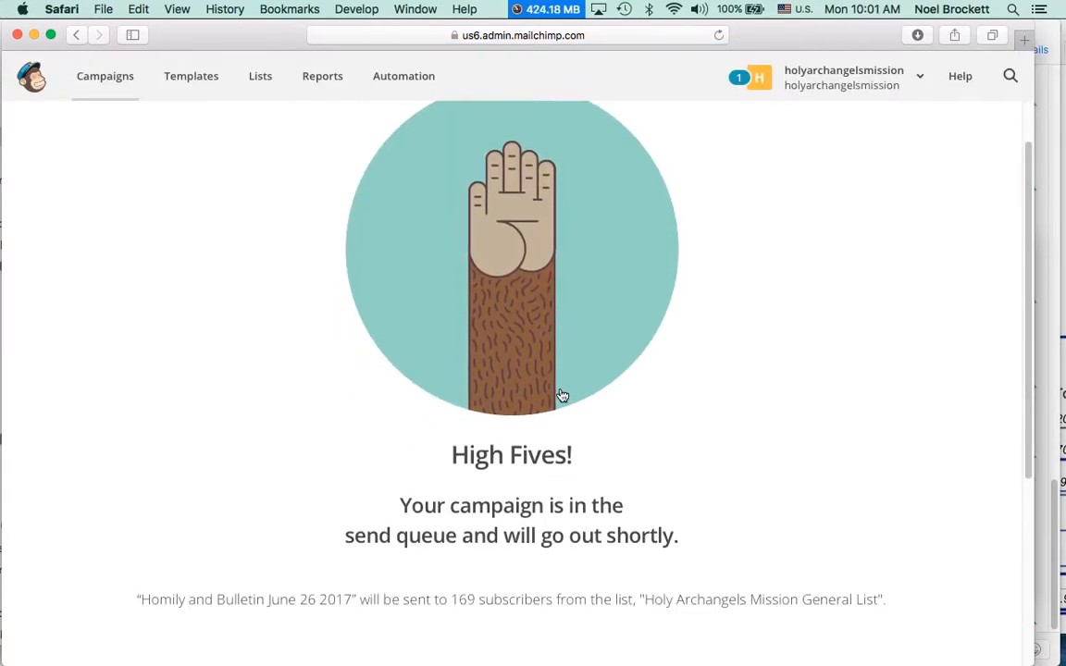
pyautogui.scroll(-5, 562, 396)
pyautogui.scroll(6, 561, 395)
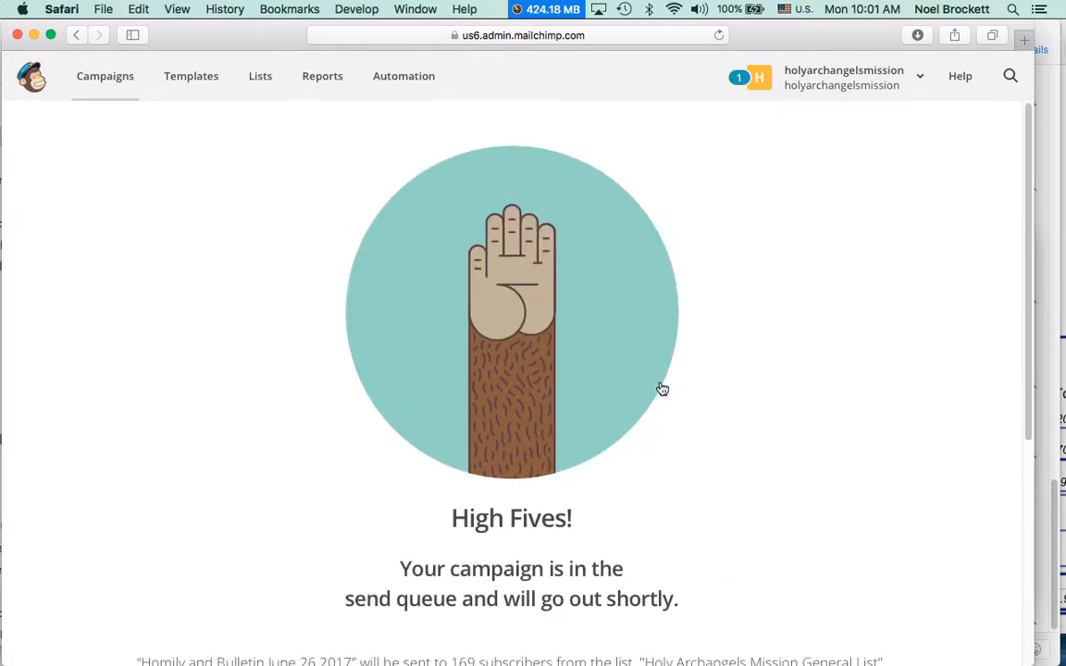
pyautogui.click(124, 82)
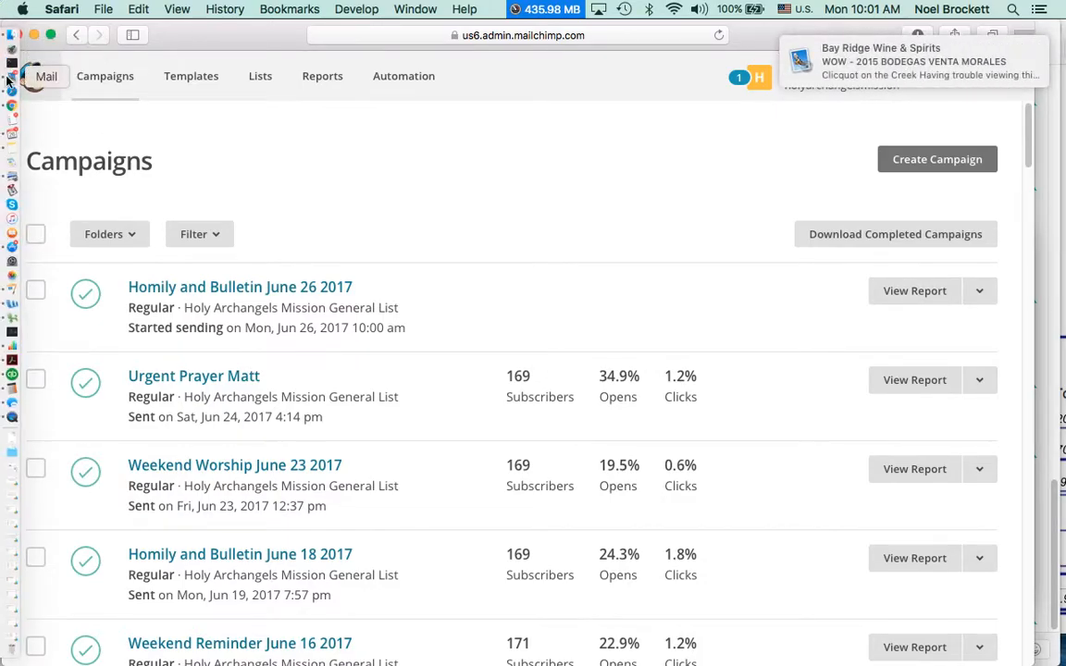
# Switch to Mail and delete the newest Bay Ridge Wine & Spirits email from the Gmail inbox.
pyautogui.click(8, 76)
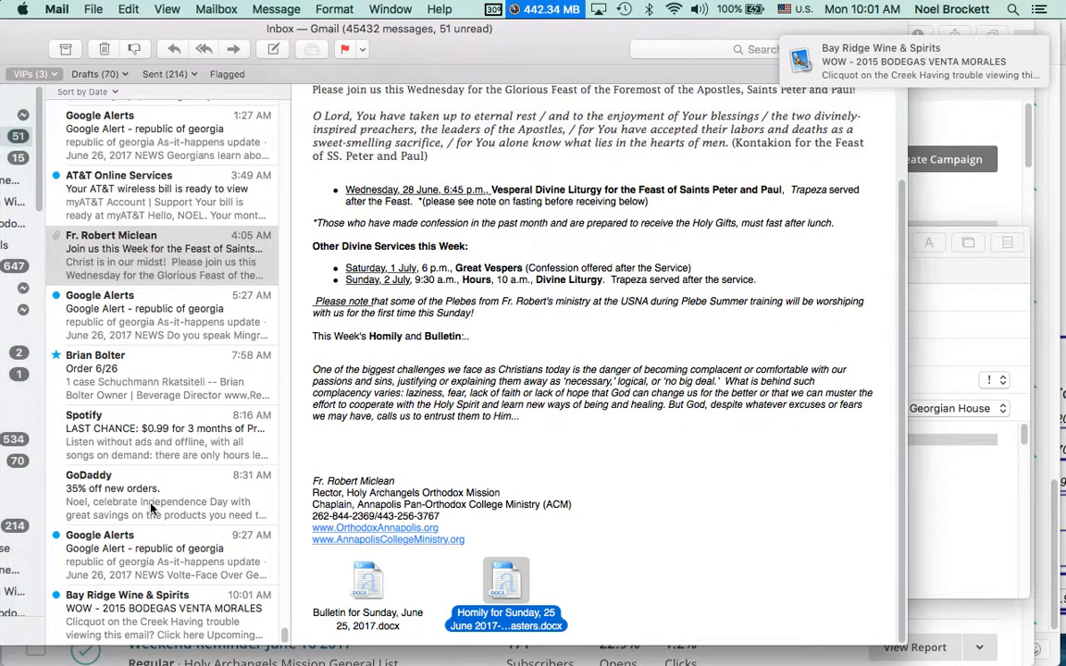
pyautogui.rightClick(183, 613)
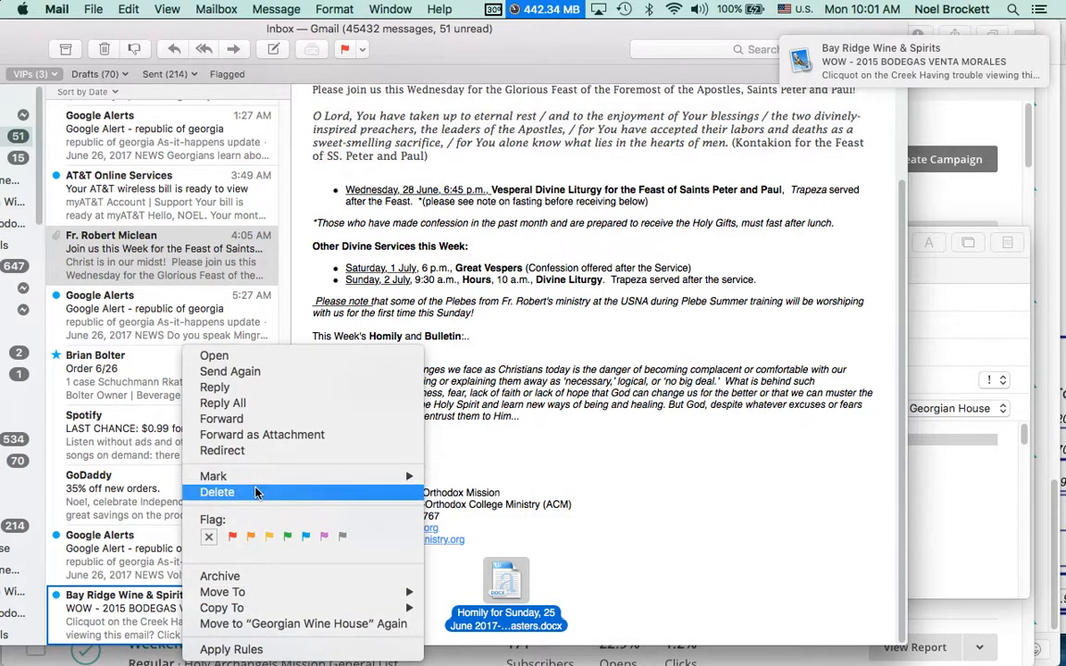
pyautogui.click(216, 491)
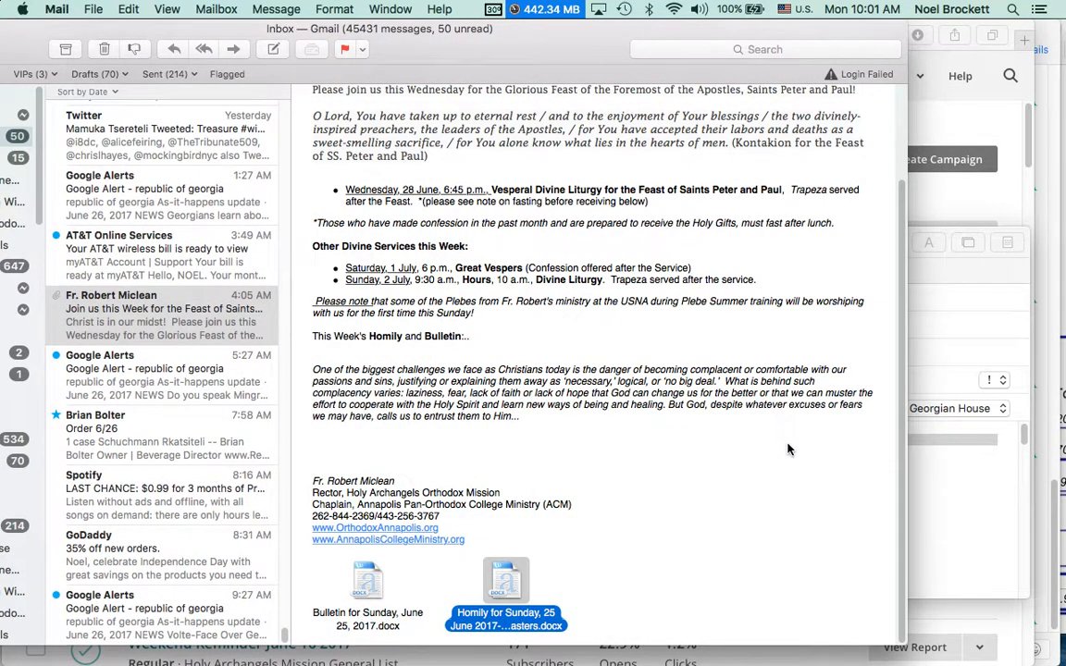
# Reposition the Mail window so the mailbox list is in view, and keep Mail in front.
pyautogui.doubleClick(25, 29)
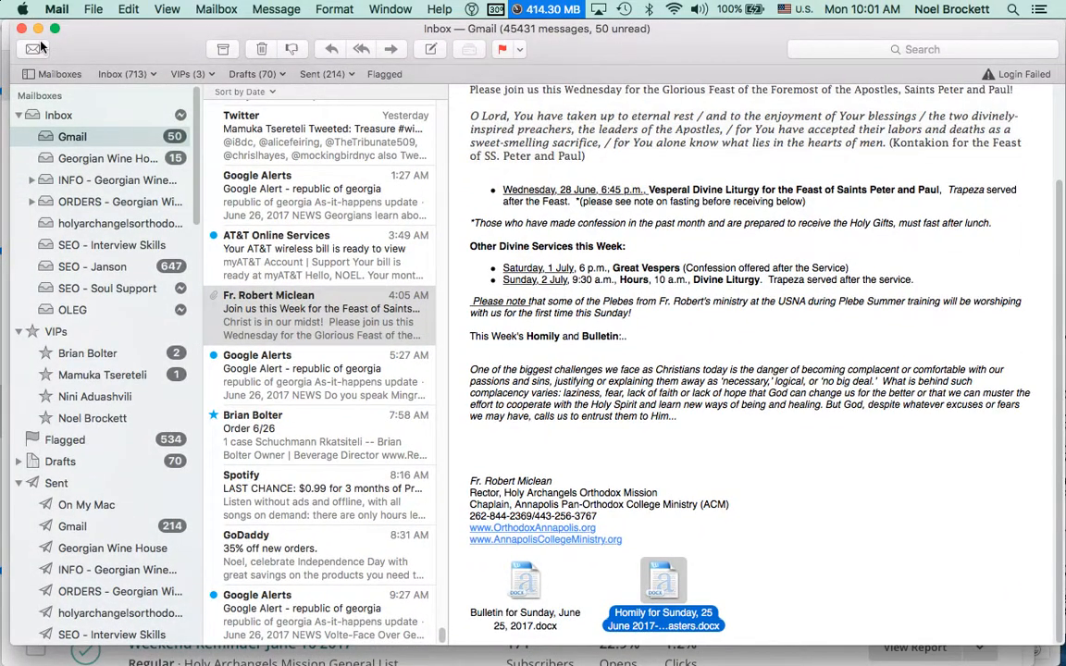
pyautogui.moveTo(111, 39); pyautogui.dragTo(87, 39)
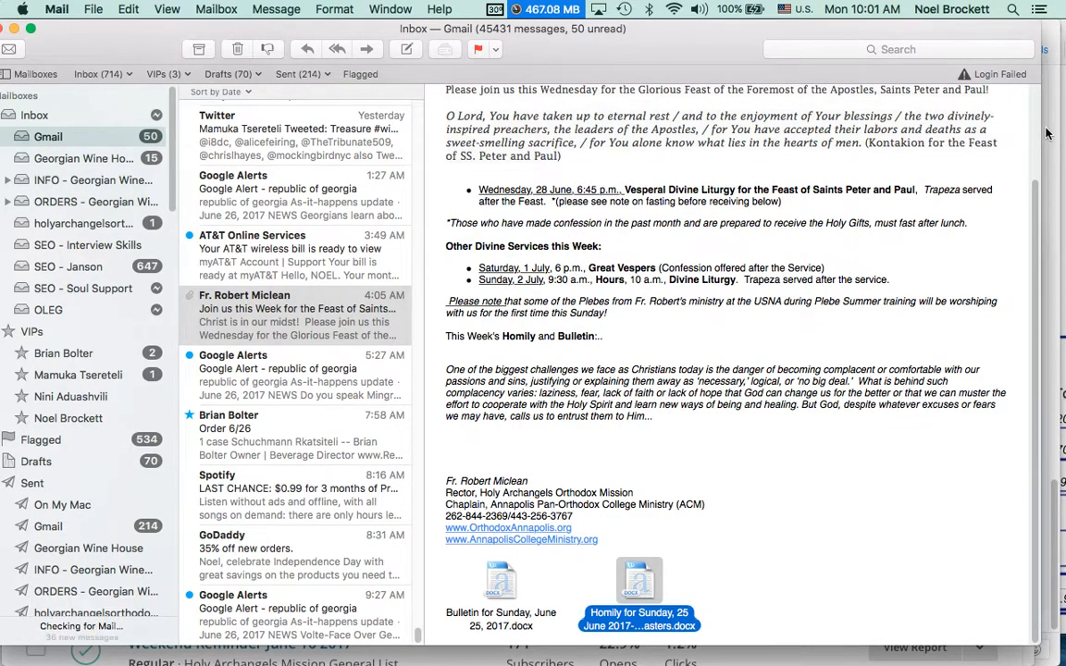
pyautogui.click(1051, 42)
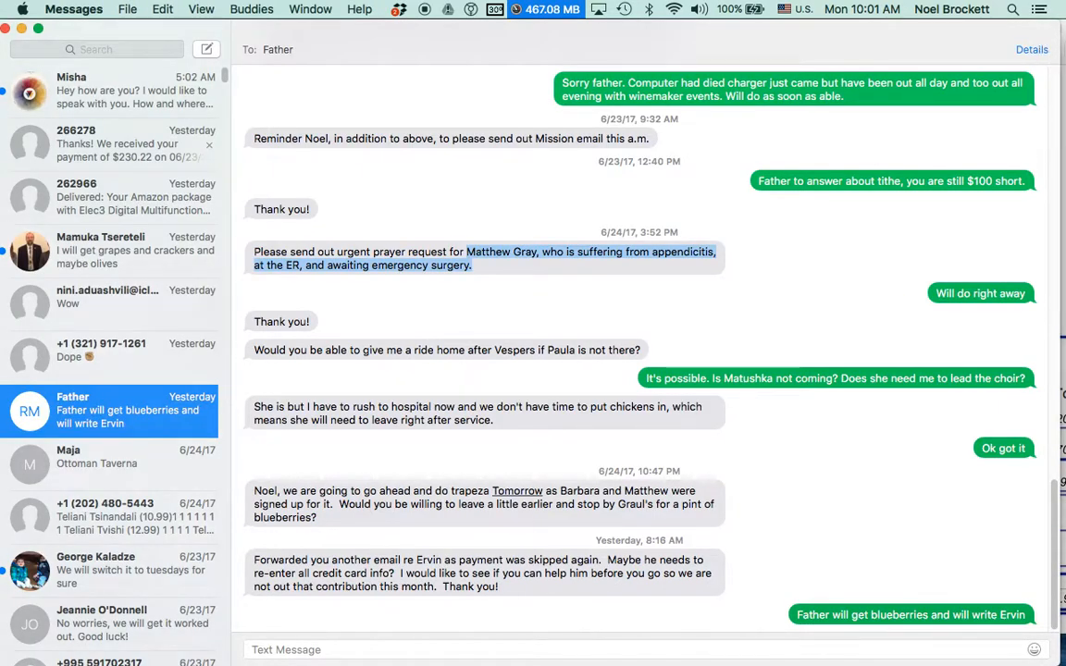
pyautogui.press('super+Tab')
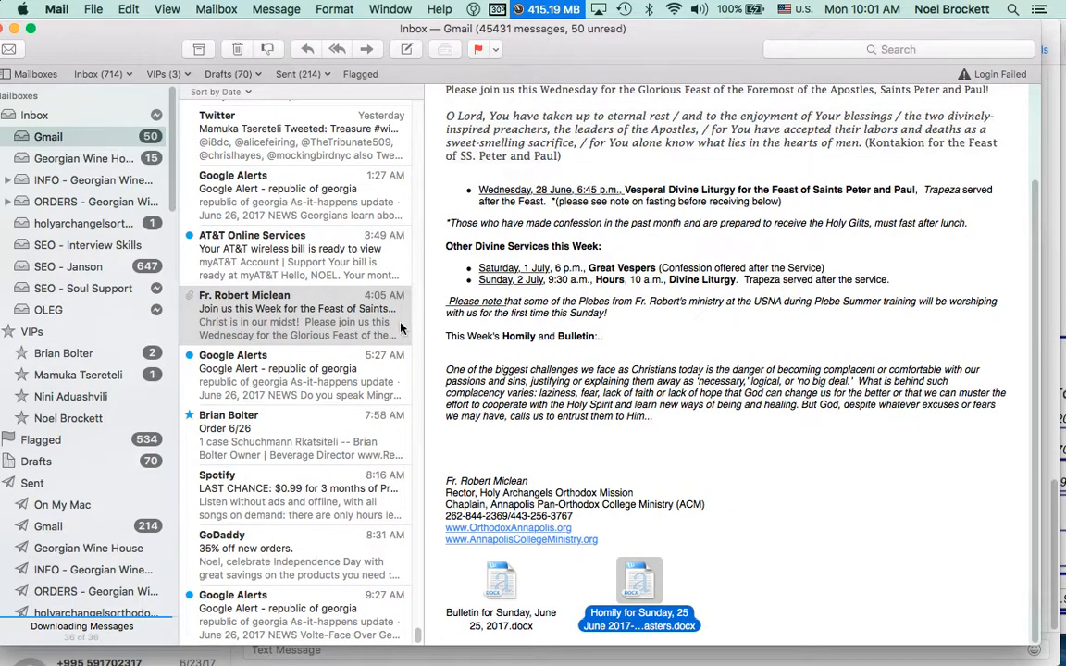
# Check the Gmail inbox for new mail, and open the newest "MailChimp Campaign Has Been Sent" message in the Holy Archangels mission inbox.
pyautogui.scroll(1, 488, 488)
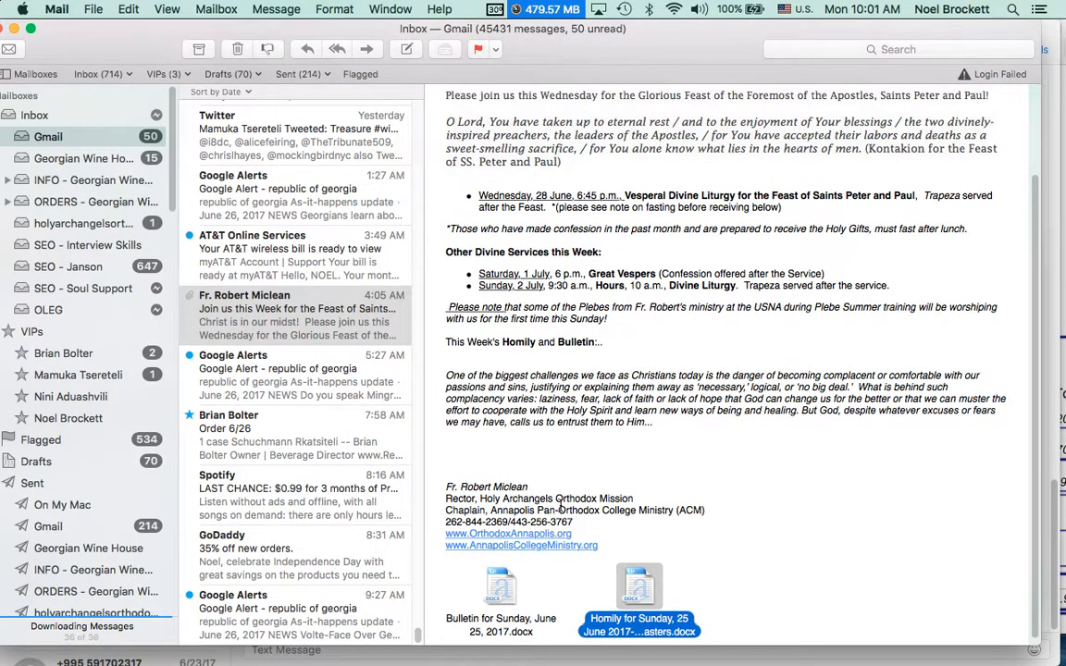
pyautogui.scroll(-1, 559, 507)
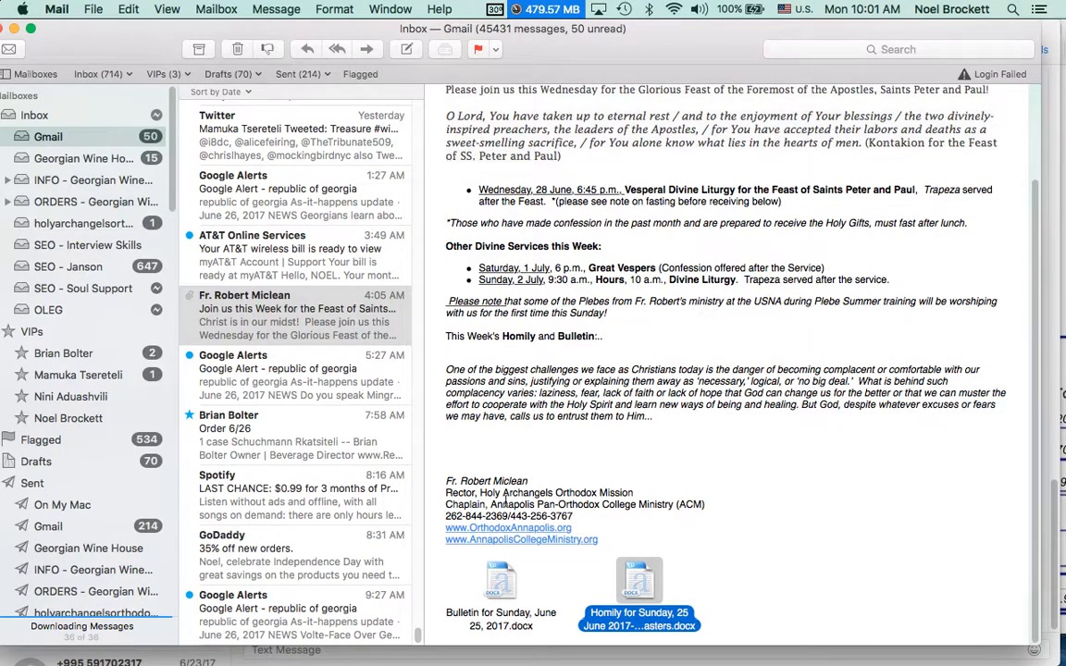
pyautogui.scroll(8, 344, 417)
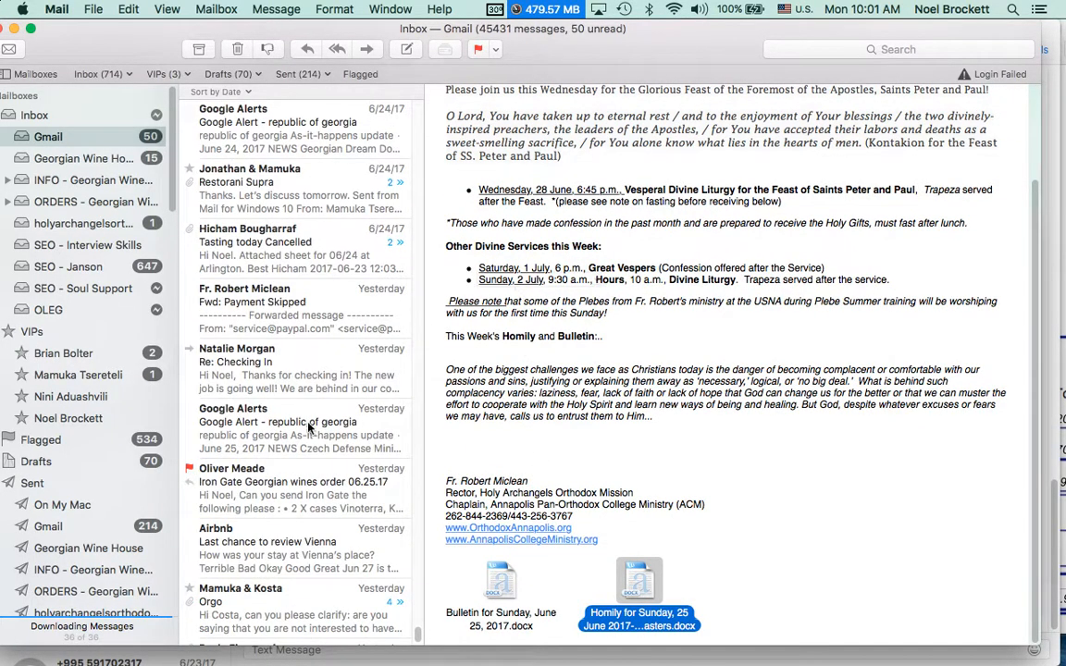
pyautogui.scroll(-8, 312, 425)
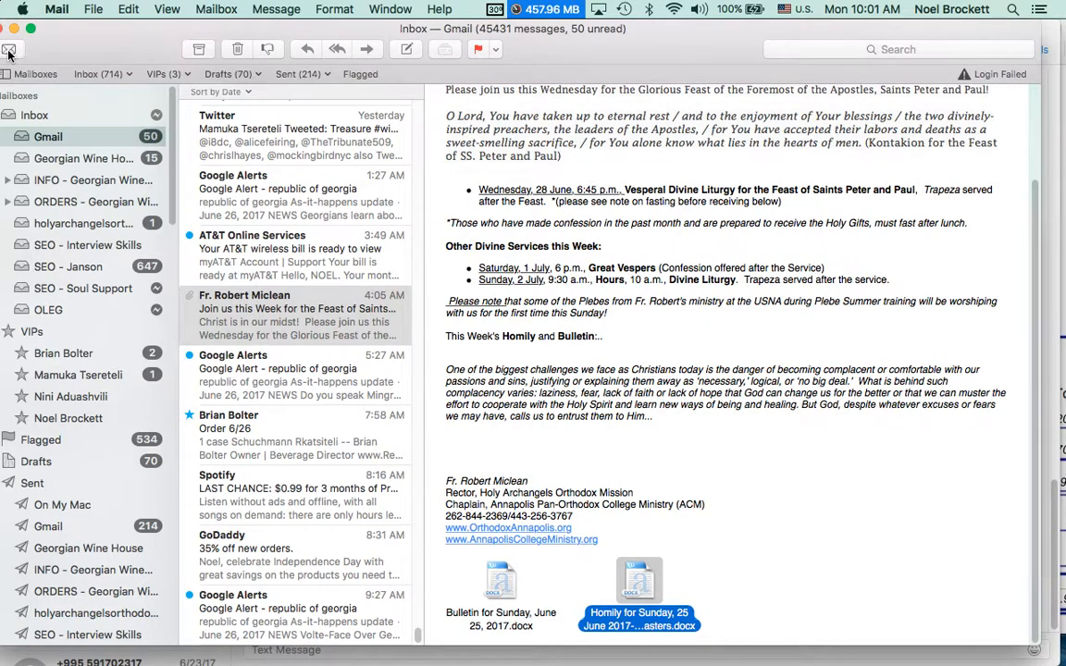
pyautogui.moveTo(3, 134)
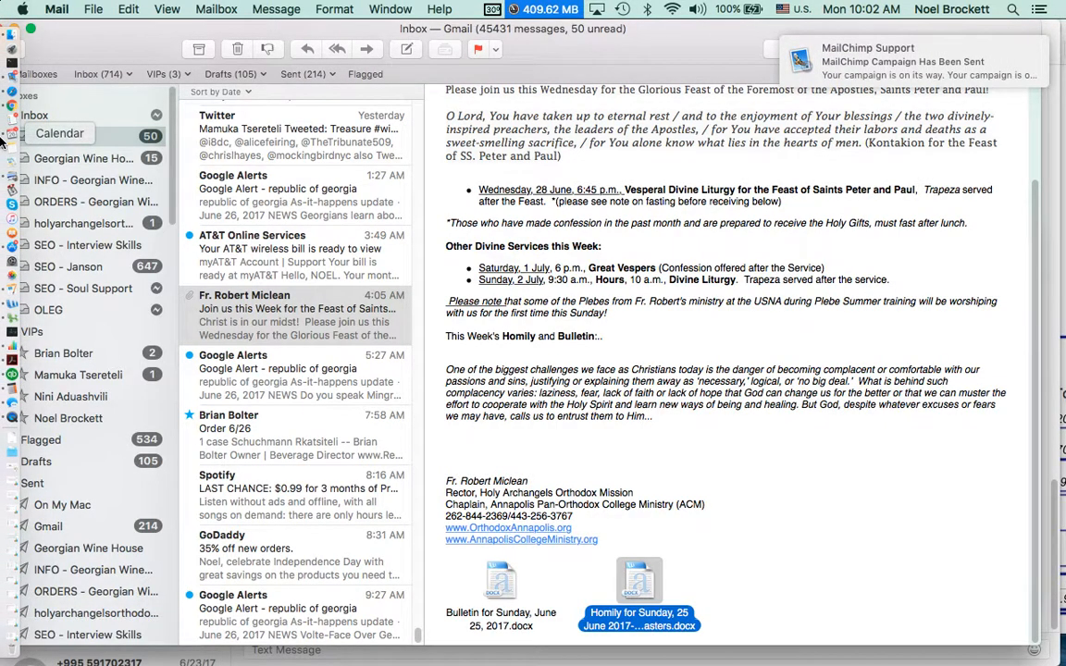
pyautogui.click(111, 227)
pyautogui.click(250, 630)
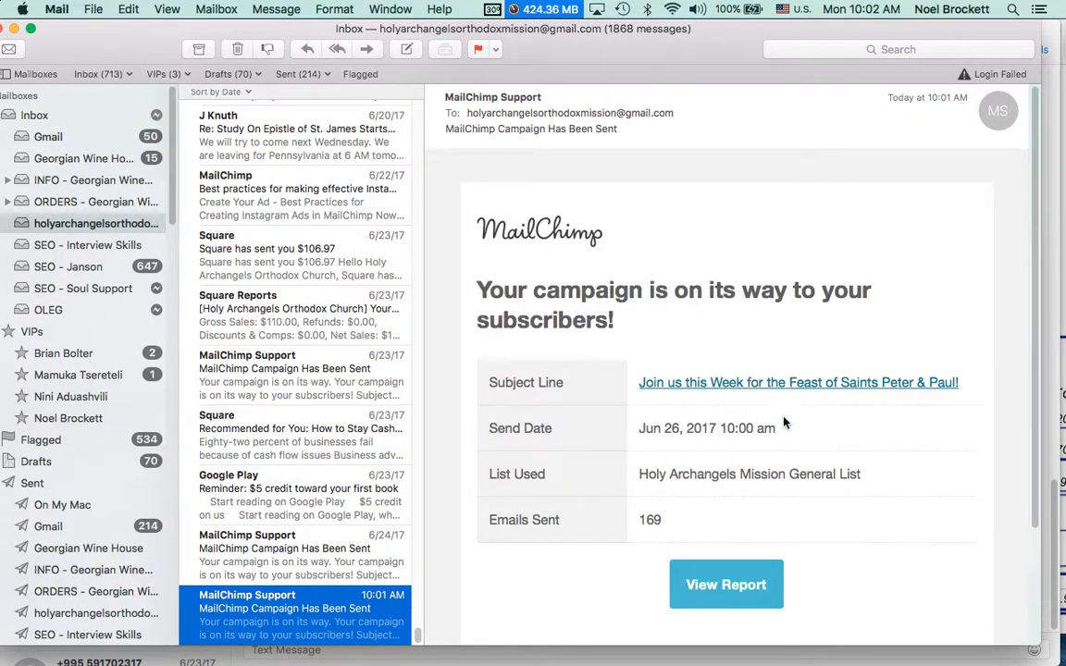
# Reopen the Gmail inbox and switch back to the MailChimp Campaigns list in Safari.
pyautogui.click(103, 142)
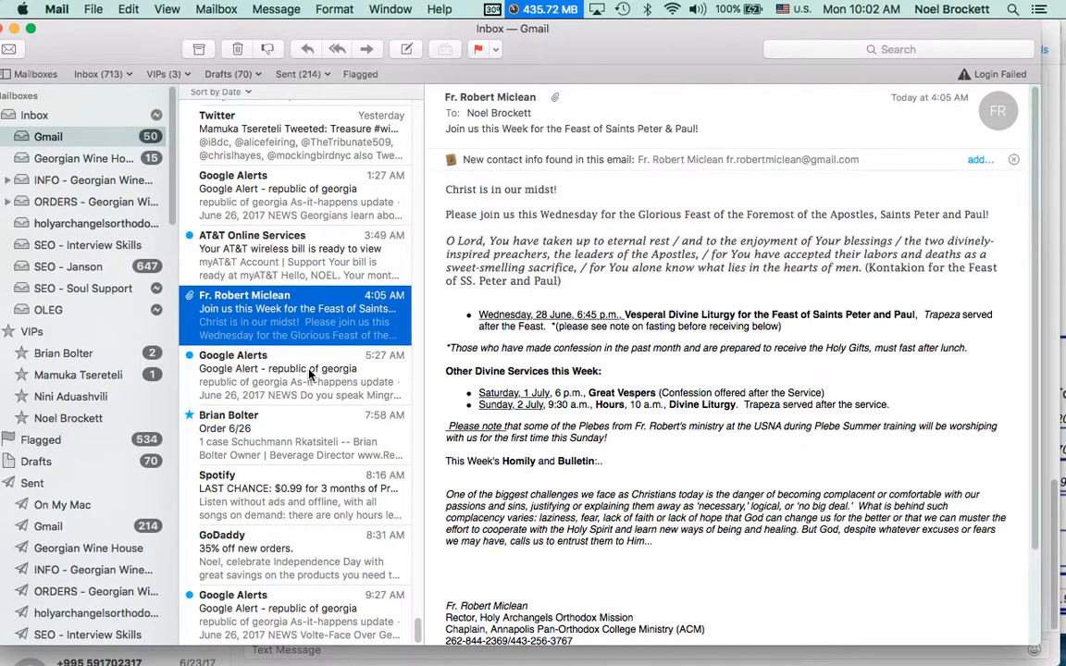
pyautogui.press('super+Tab')
pyautogui.press('super+Tab')
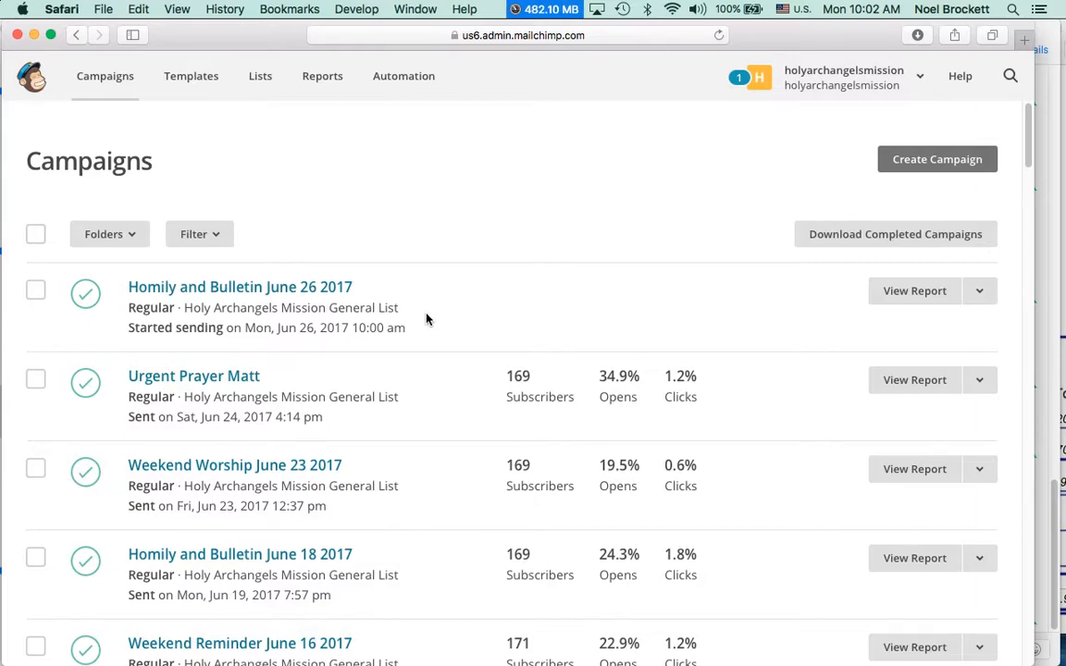
pyautogui.moveTo(2, 407)
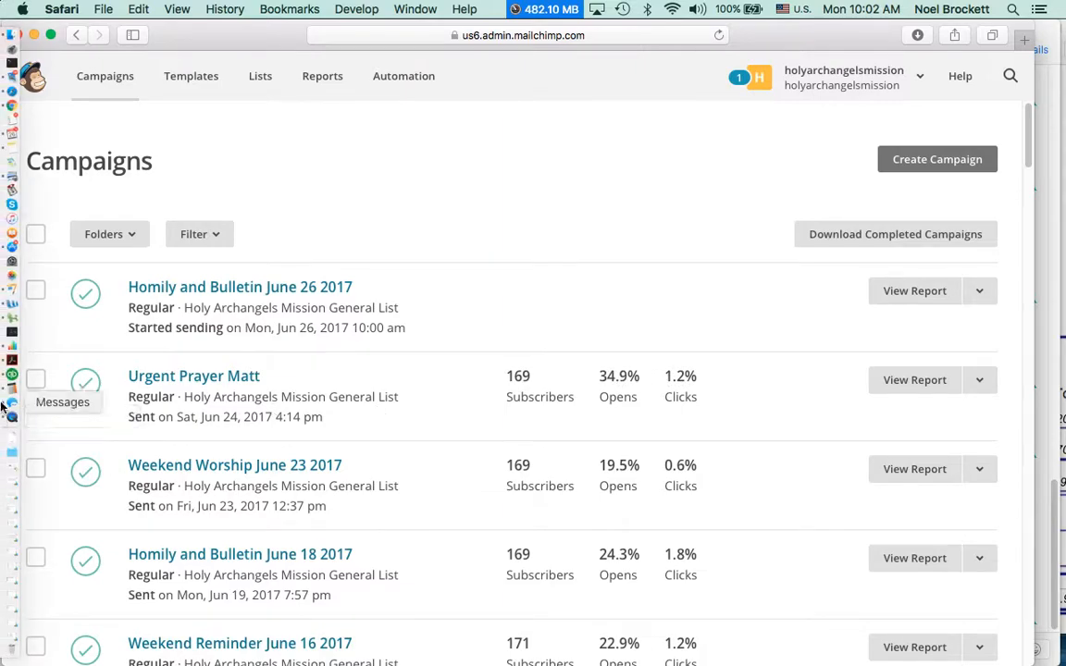
pyautogui.click(11, 417)
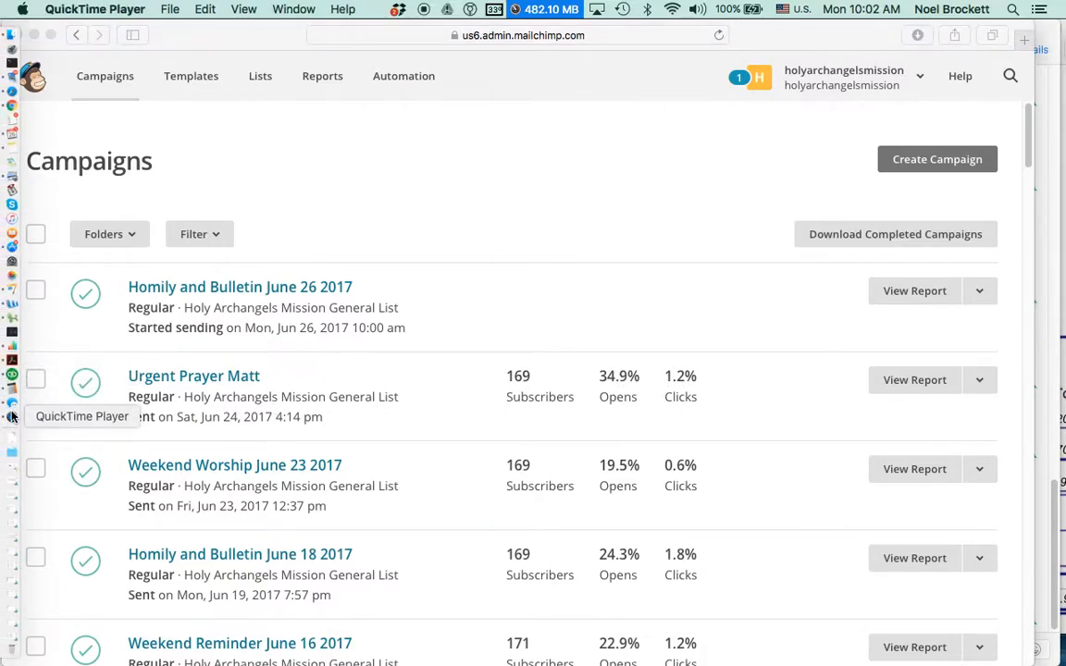